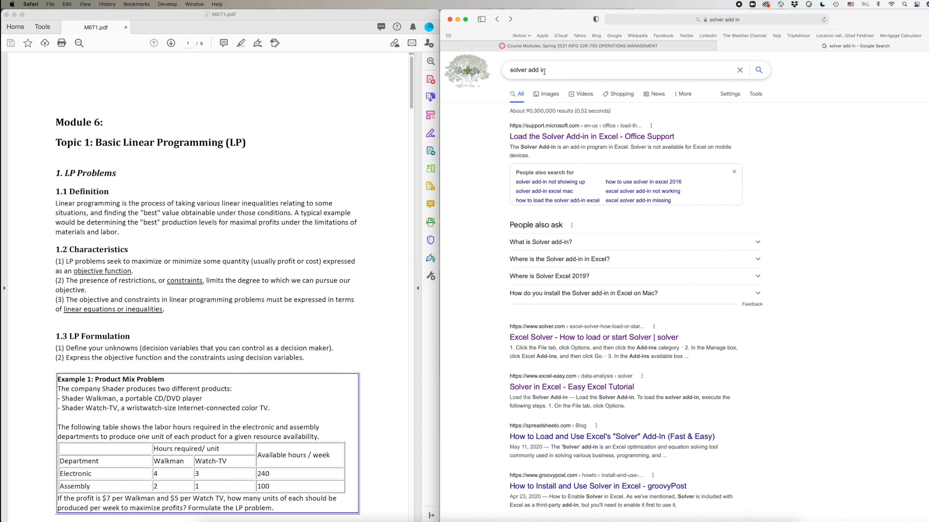
From the Google results for 'solver add in', open Microsoft's 'Load the Solver Add-in in Excel' support article.
click(560, 70)
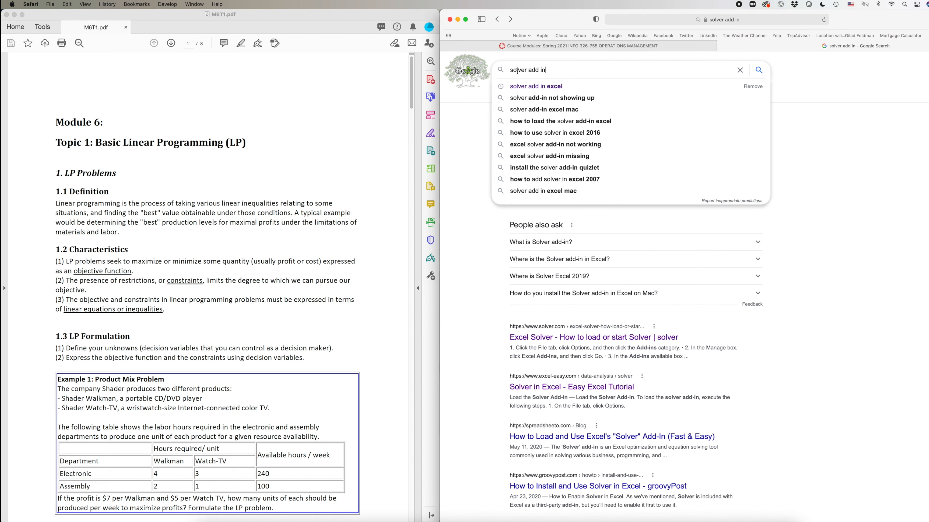
click(452, 157)
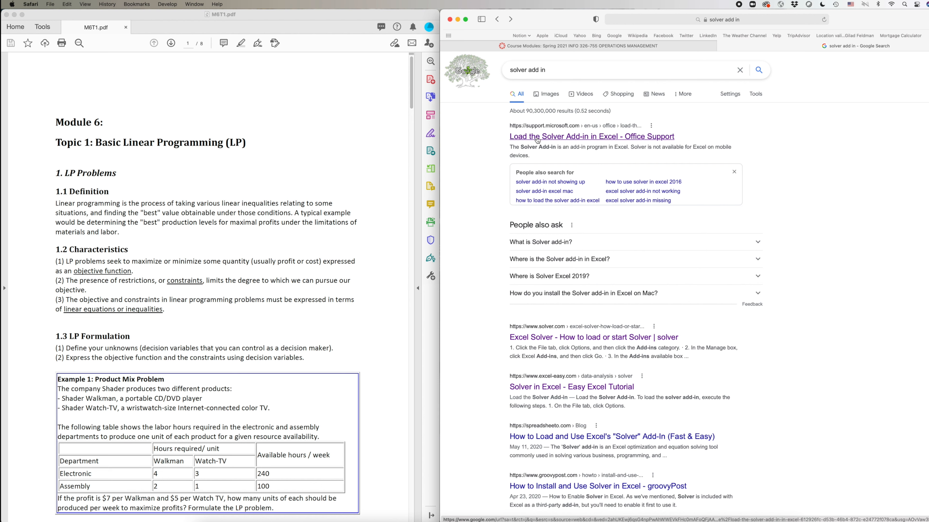
click(582, 141)
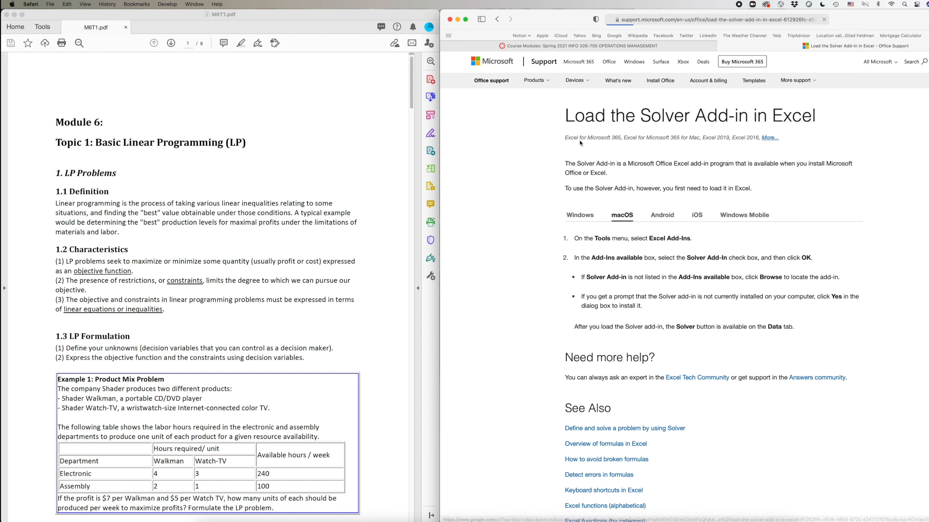
Compare the Windows and macOS steps for loading Solver, then switch to the blank Excel workbook.
click(579, 218)
click(622, 219)
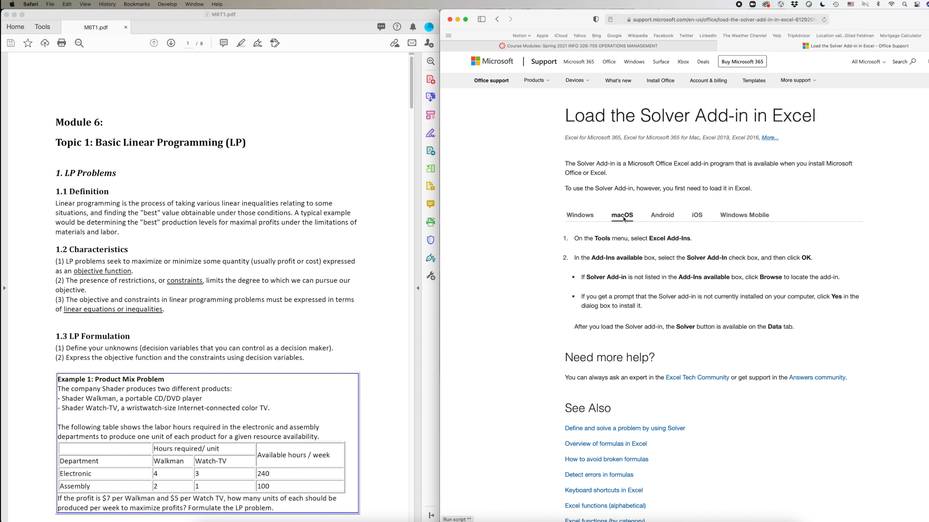
click(581, 220)
click(621, 219)
key(super+Tab)
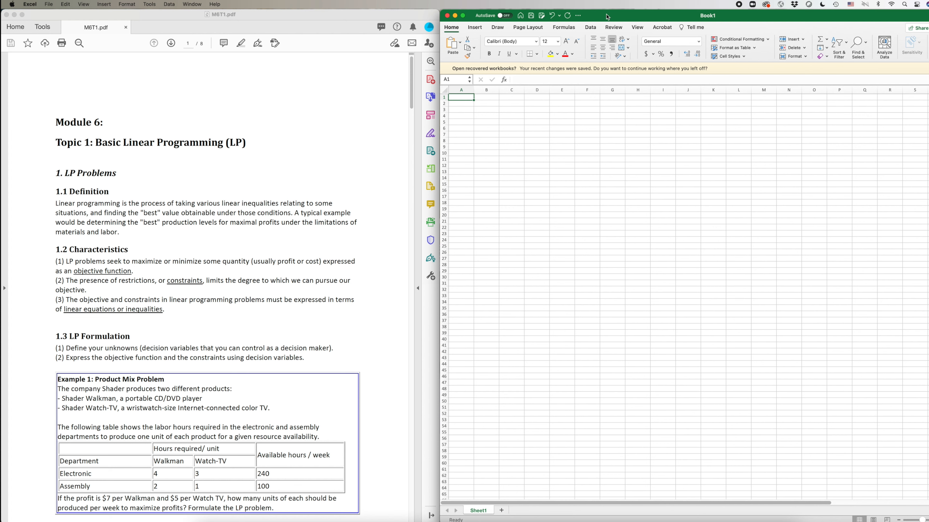
Show the Data ribbon commands in the blank Book1 workbook.
click(590, 28)
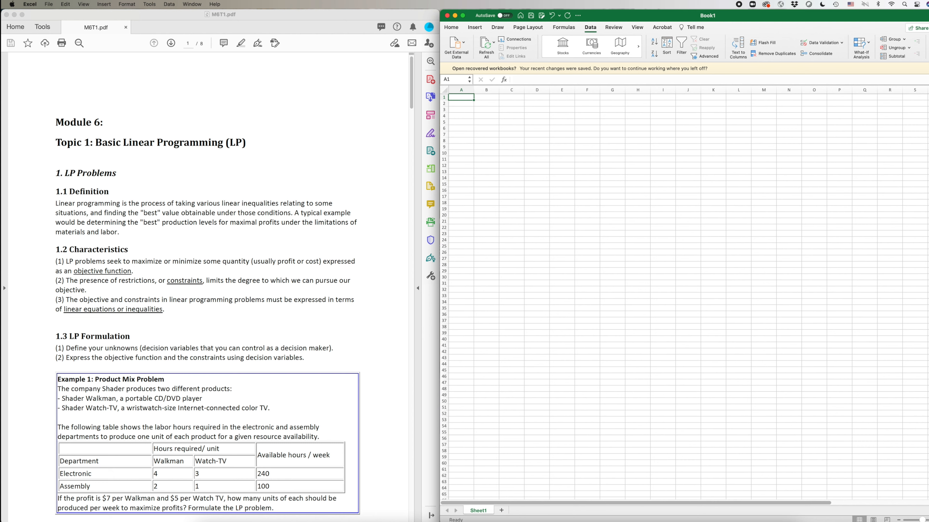
Scroll M6T1.pdf back to the Example 1 product mix problem, then enlarge the Excel grid.
click(299, 304)
scroll(307, 307, down, 20)
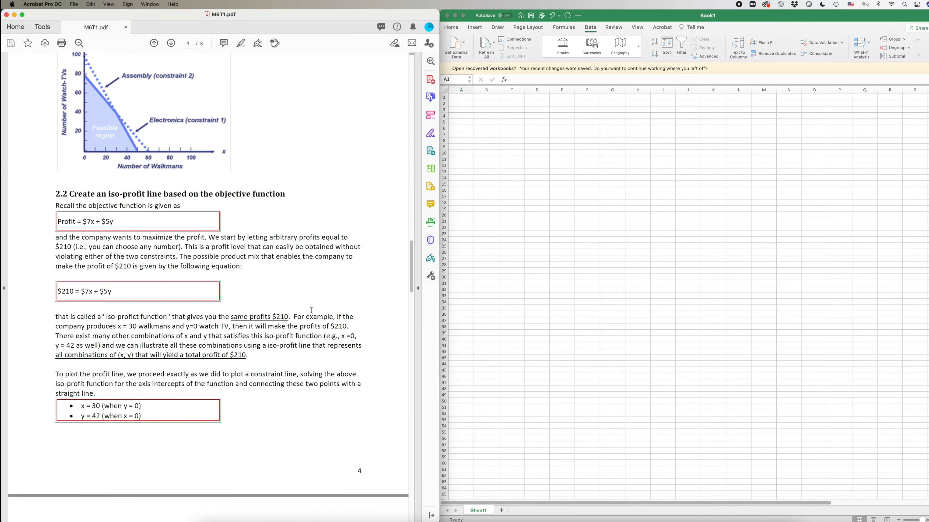
scroll(311, 310, up, 15)
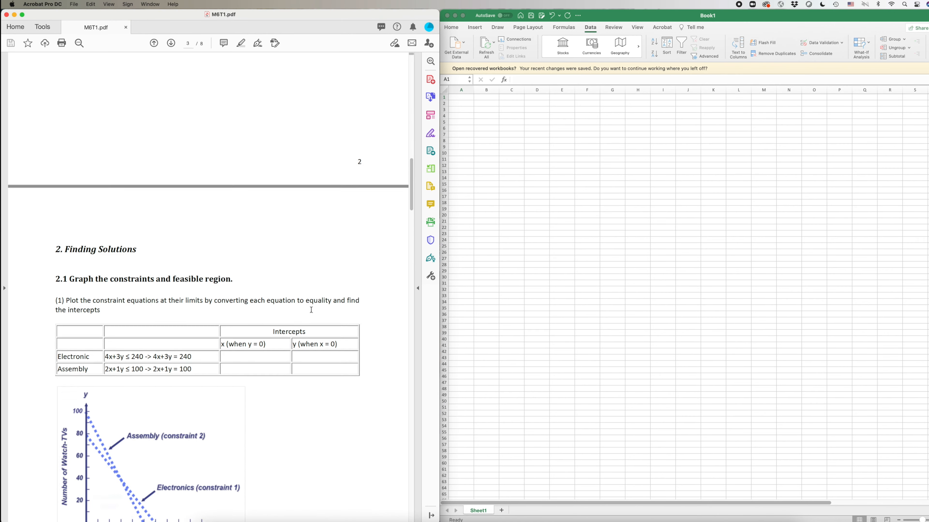
scroll(310, 308, up, 10)
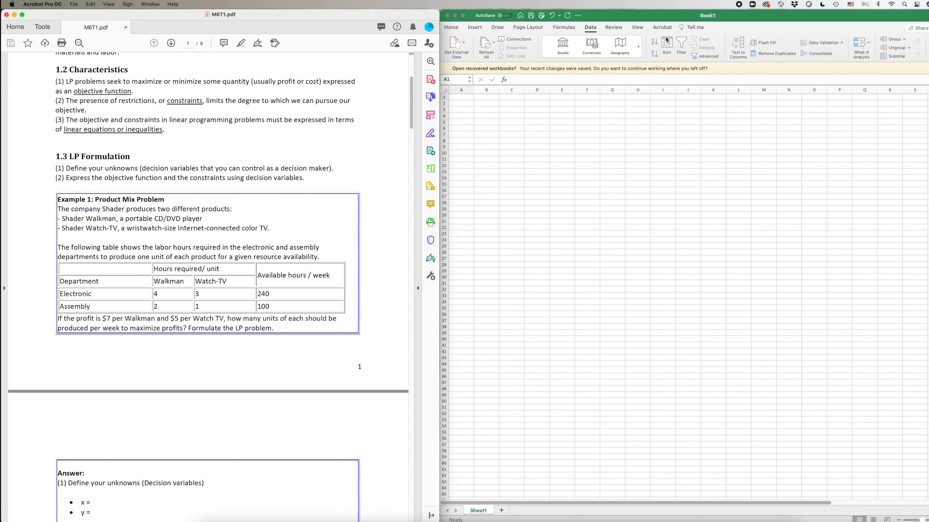
click(614, 20)
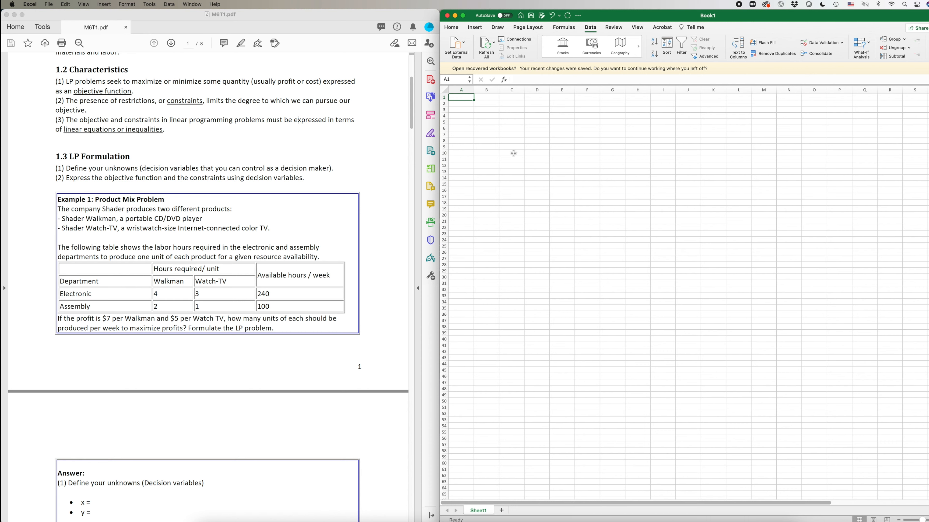
scroll(813, 248, up, 5)
scroll(812, 248, up, 10)
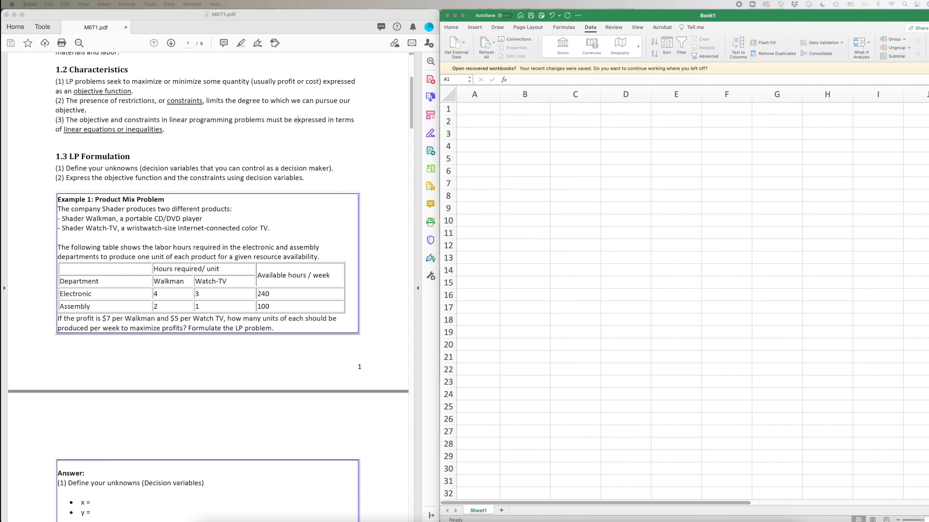
Paste 'Decision Variables' into A1 and autofit column A to the heading.
click(490, 110)
text(Decision Variables)
double_click(500, 94)
click(663, 161)
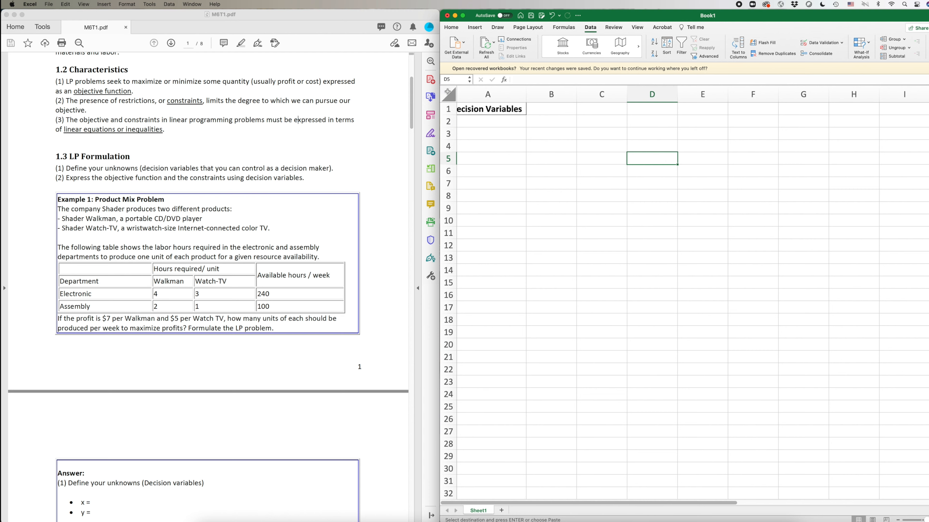
double_click(482, 109)
click(483, 124)
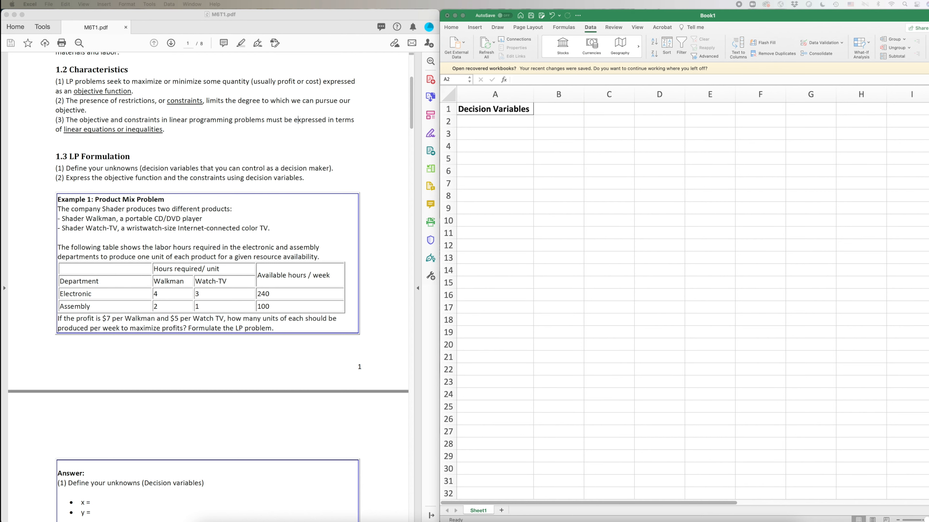
Paste the X and Y labels into A2:A3 beneath the heading.
click(495, 124)
text(X Y)
click(577, 136)
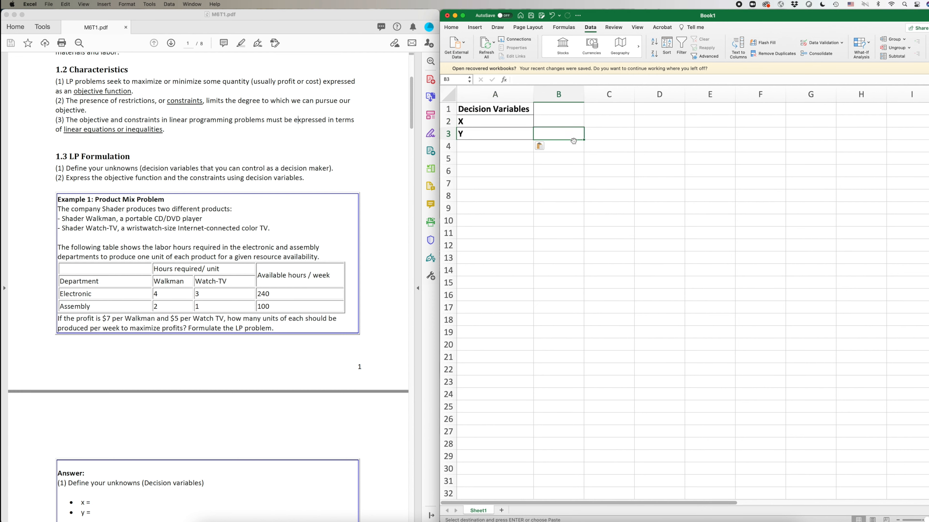
click(559, 123)
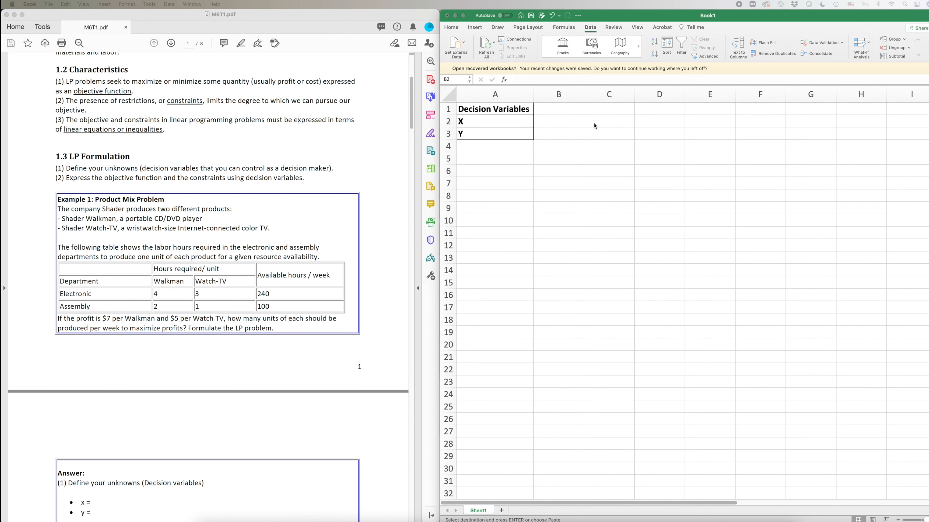
Paste the 'Values' heading with gold fill into B1:B3 and widen column B.
click(561, 121)
click(563, 108)
drag(563, 108, 560, 131)
text(Values)
click(585, 98)
click(585, 93)
click(584, 96)
drag(583, 96, 592, 96)
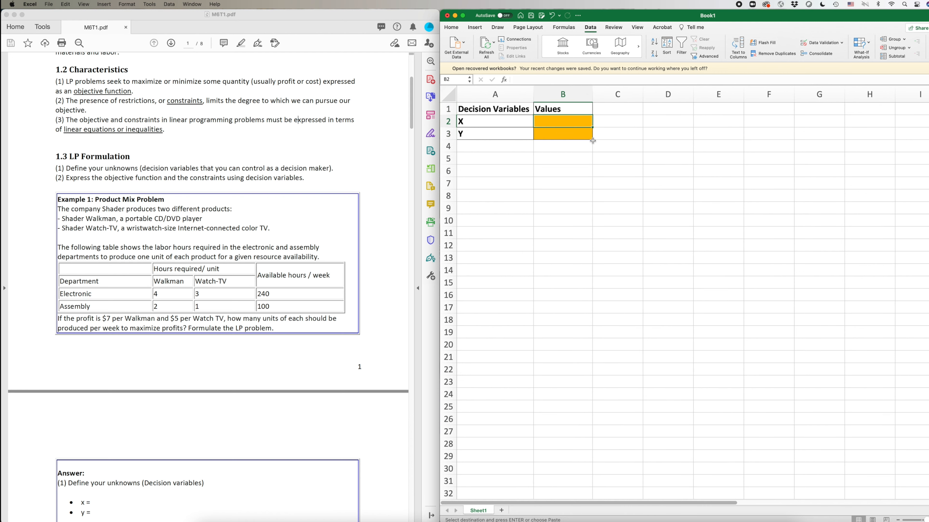
Enter starting values 10 for X in B2 and 5 for Y in B3.
double_click(565, 122)
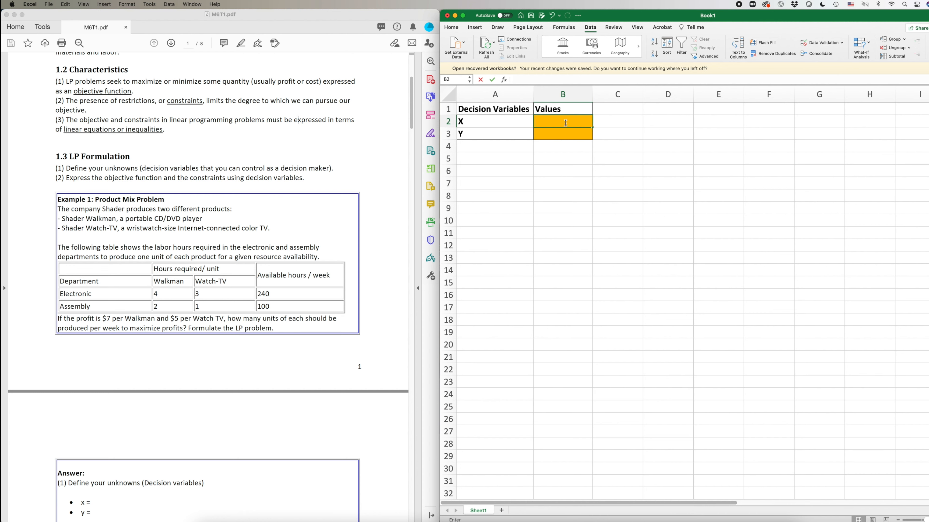
text(10)
key(Return)
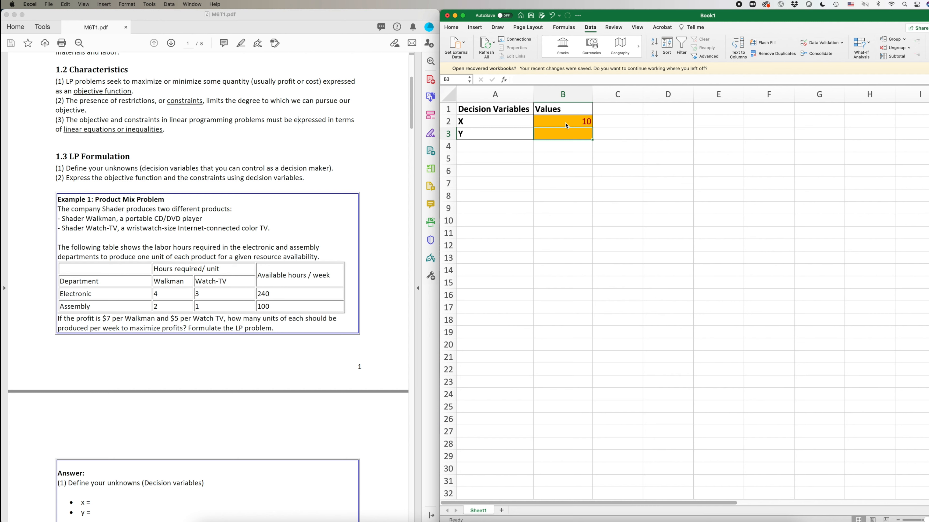
text(5)
click(577, 179)
drag(584, 112, 579, 132)
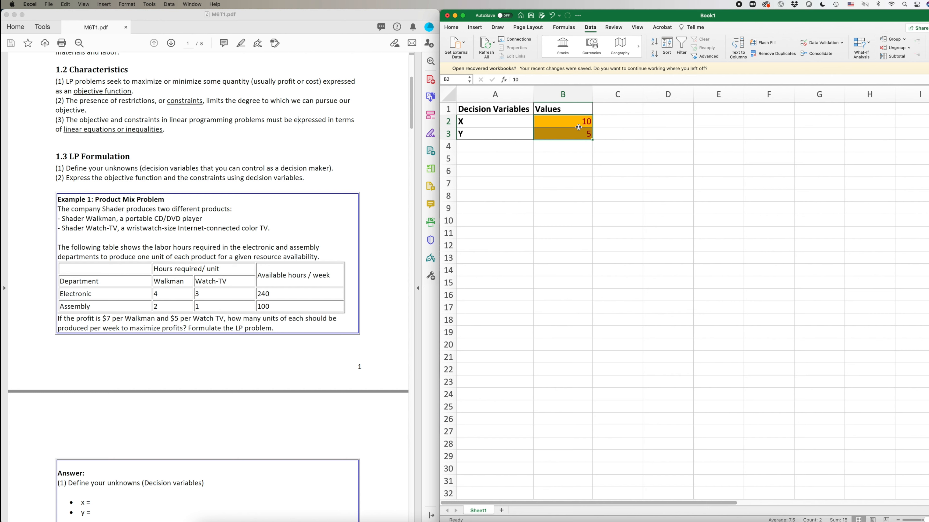
click(582, 185)
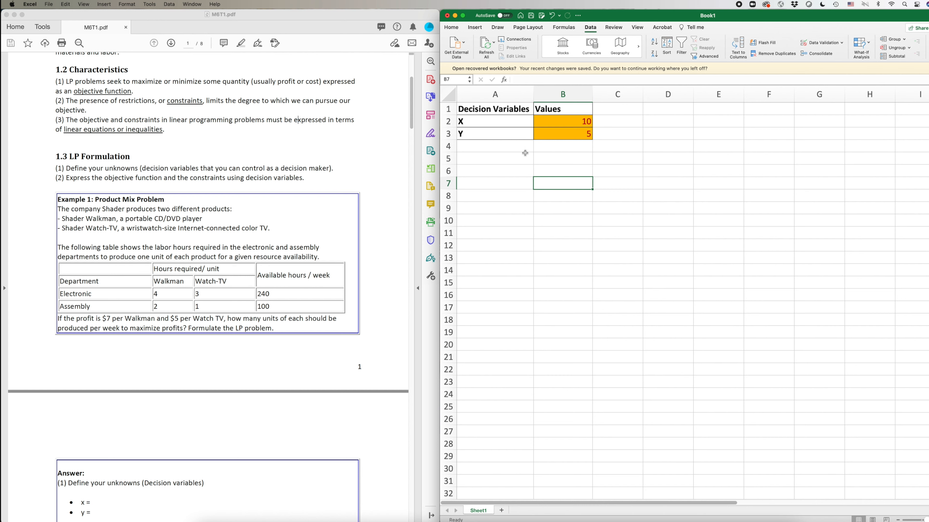
drag(564, 122, 575, 133)
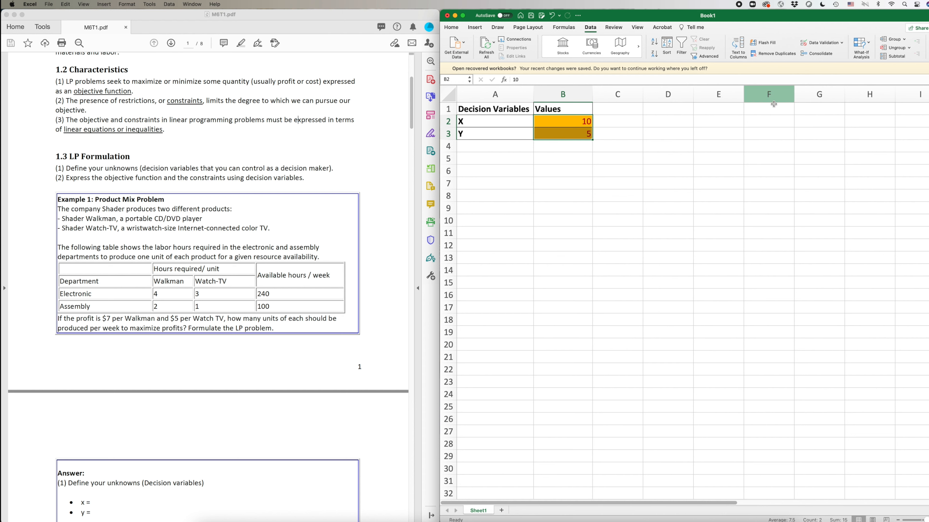
Paste the 'Objective Fuction' label into D2 and autofit column D to it.
click(664, 132)
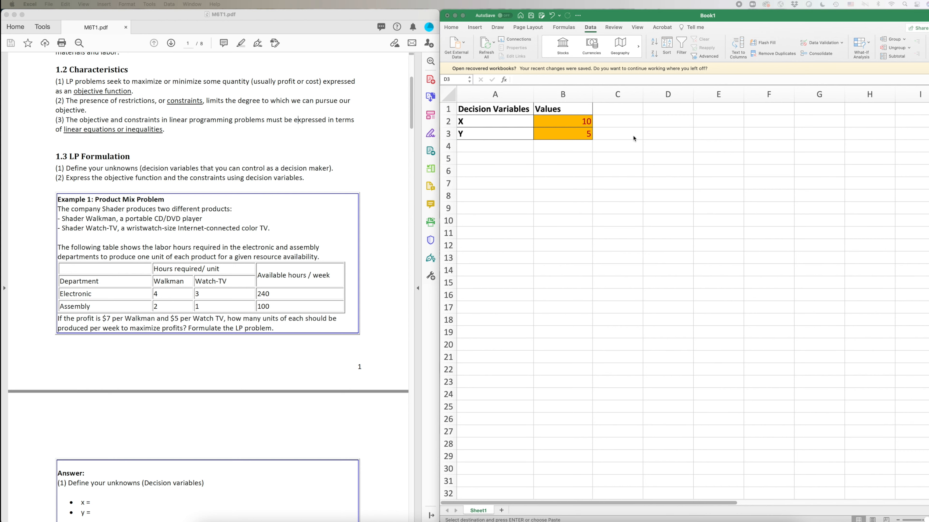
click(685, 134)
click(666, 121)
text(Objective Fuction)
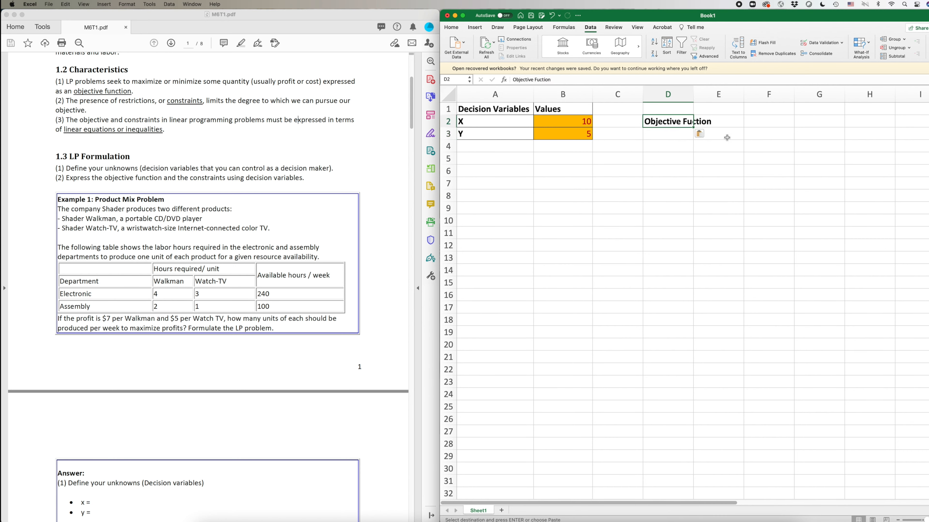
click(696, 93)
double_click(693, 93)
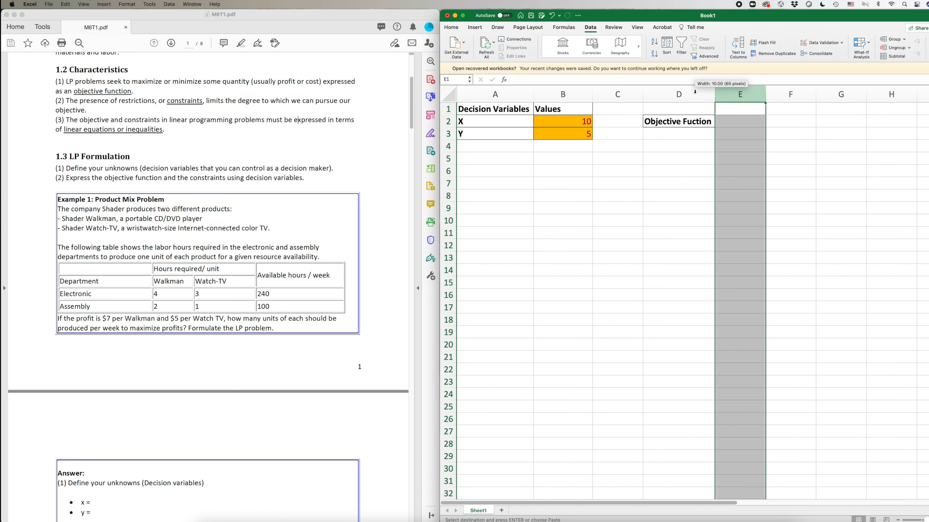
click(795, 191)
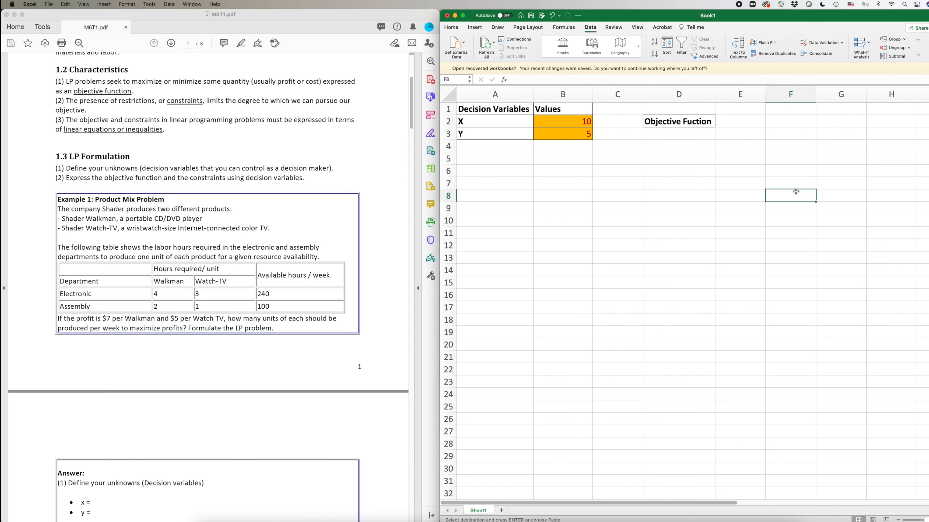
Select the $7 Walkman profit figure in the PDF problem statement.
click(101, 317)
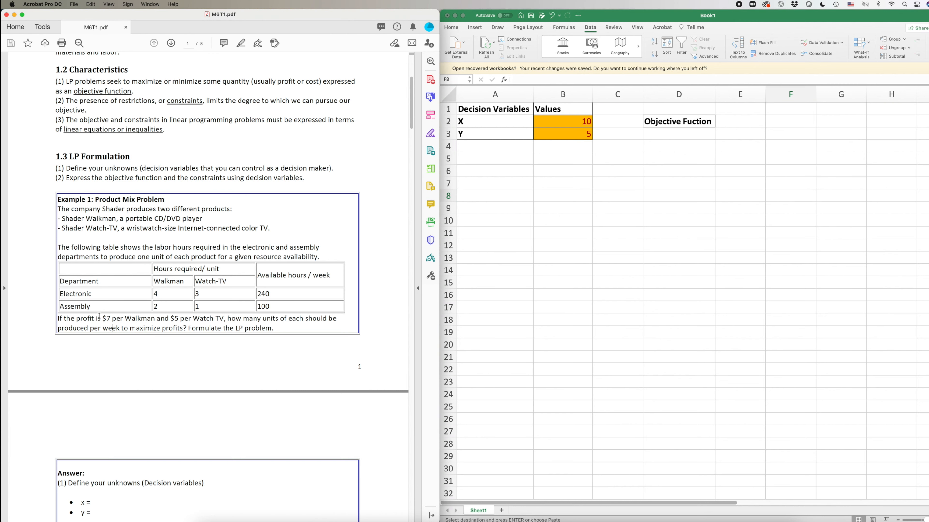
drag(101, 317, 178, 318)
click(623, 300)
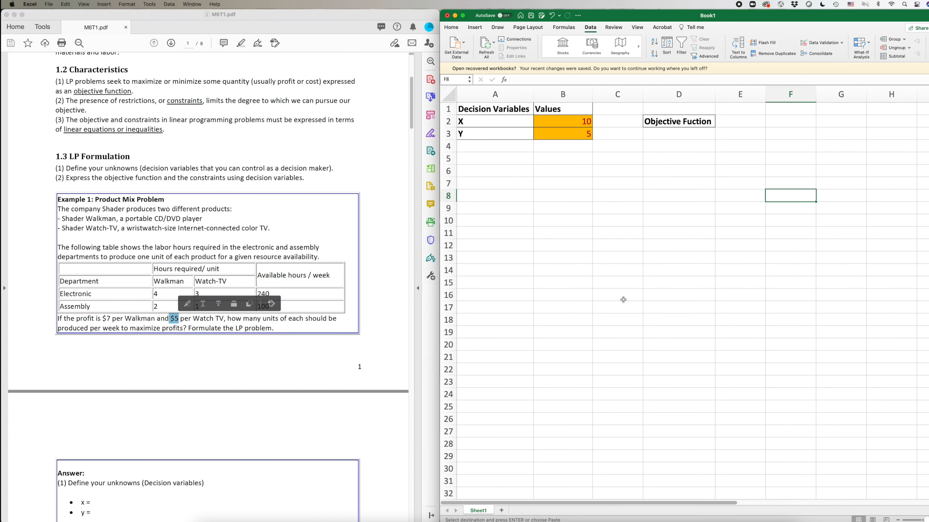
click(623, 299)
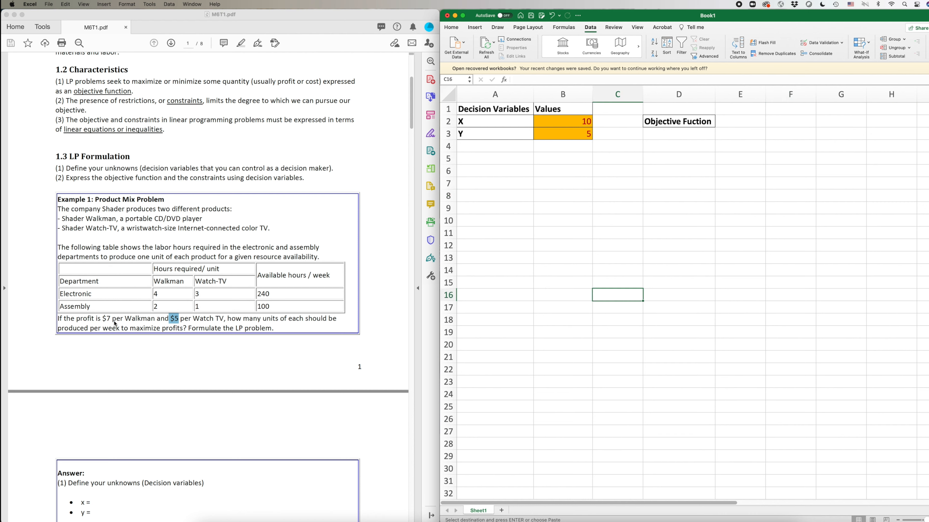
click(115, 324)
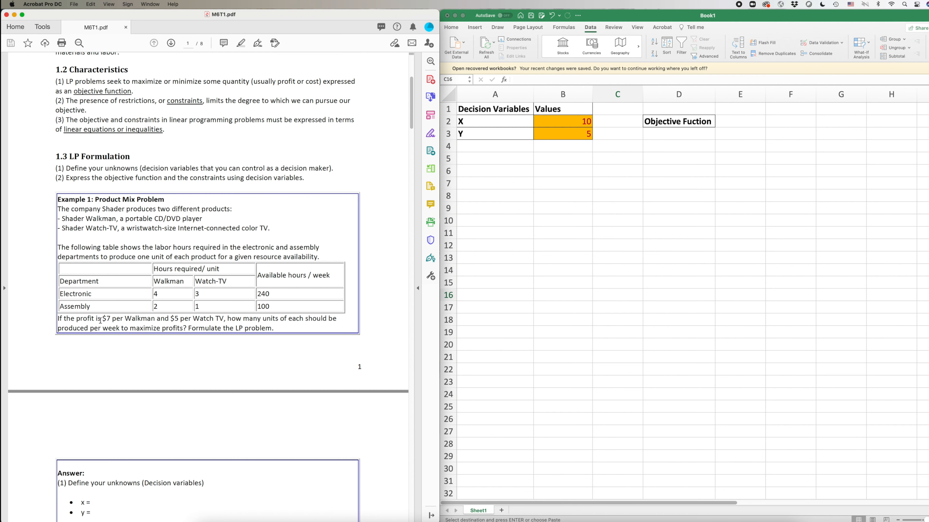
drag(103, 319, 110, 319)
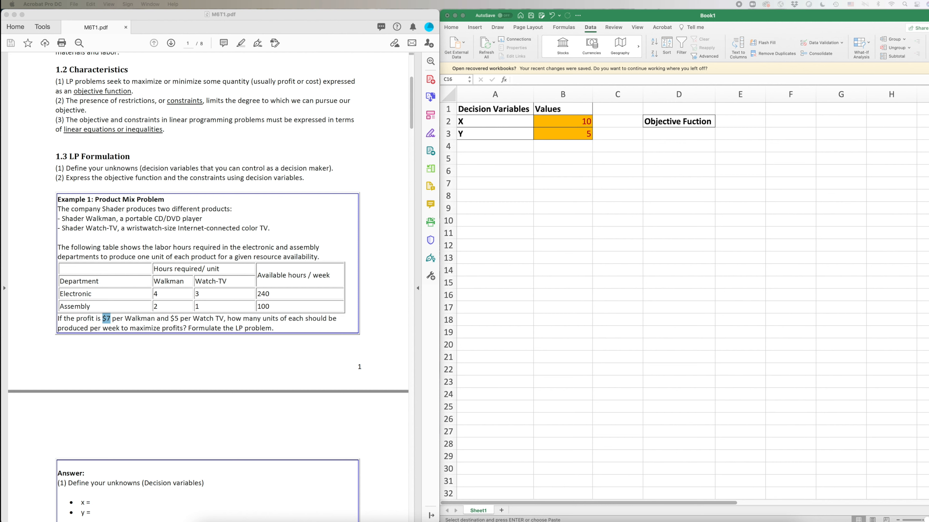
click(747, 114)
Paste the 'X -pareameter' and 'Y - pareameter' headings into E1:F1 and widen columns E and F.
click(740, 109)
drag(740, 109, 804, 115)
text(X -pareameter	Y - pareameter)
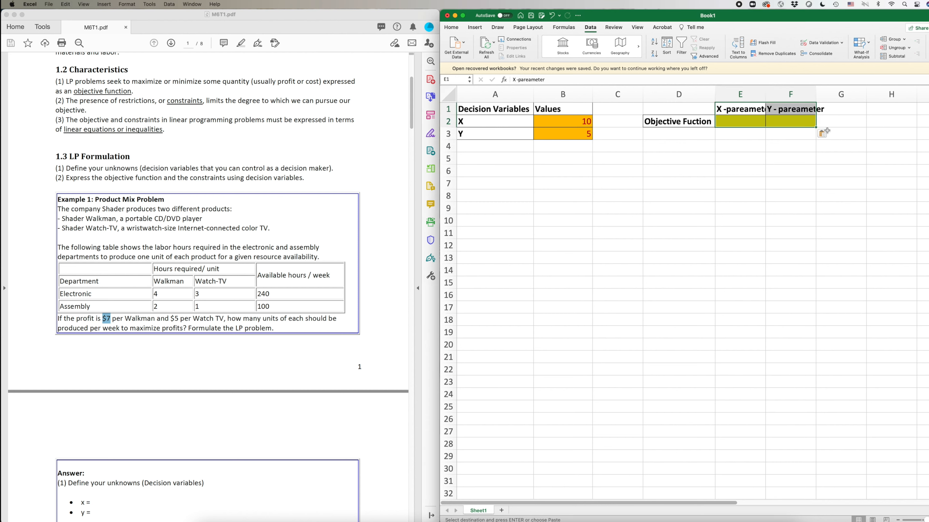
drag(767, 93, 840, 94)
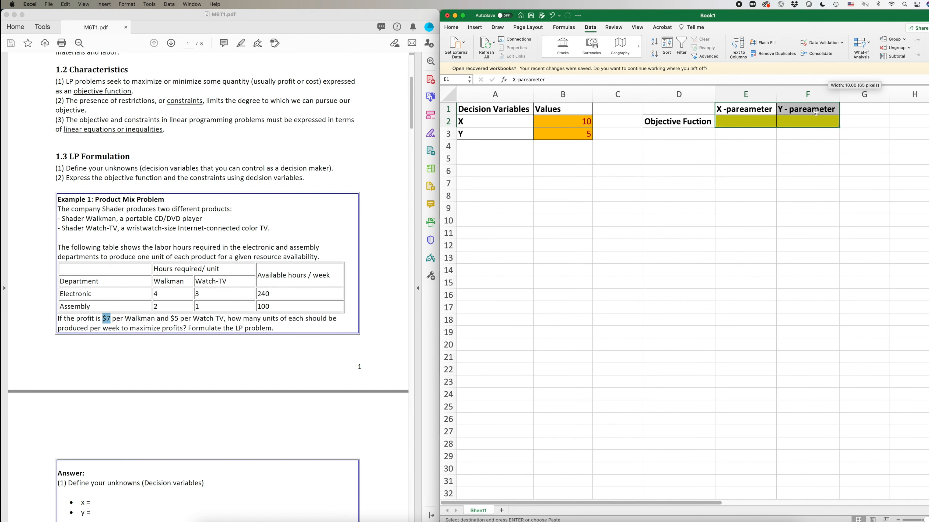
click(816, 111)
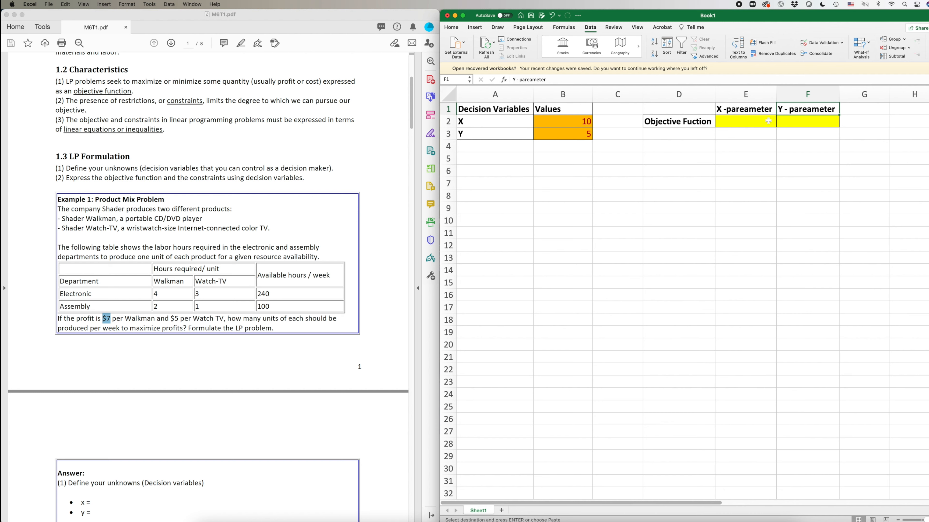
Enter the profit coefficients 7 in E2 and 5 in F2.
drag(767, 121, 804, 121)
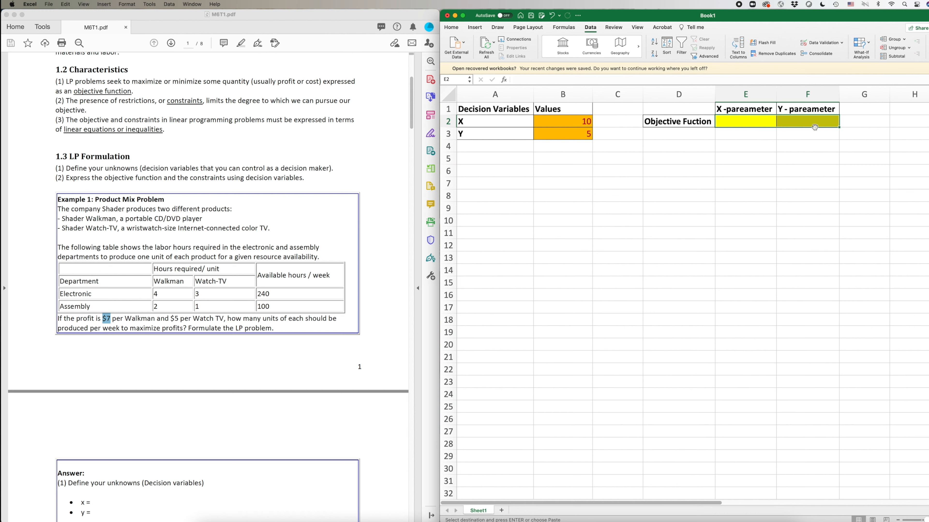
click(750, 122)
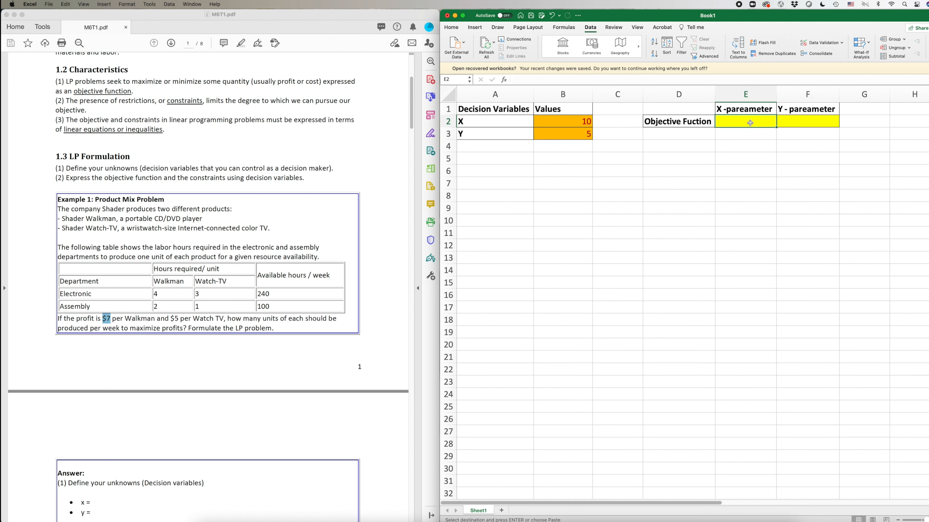
text(7)
click(805, 123)
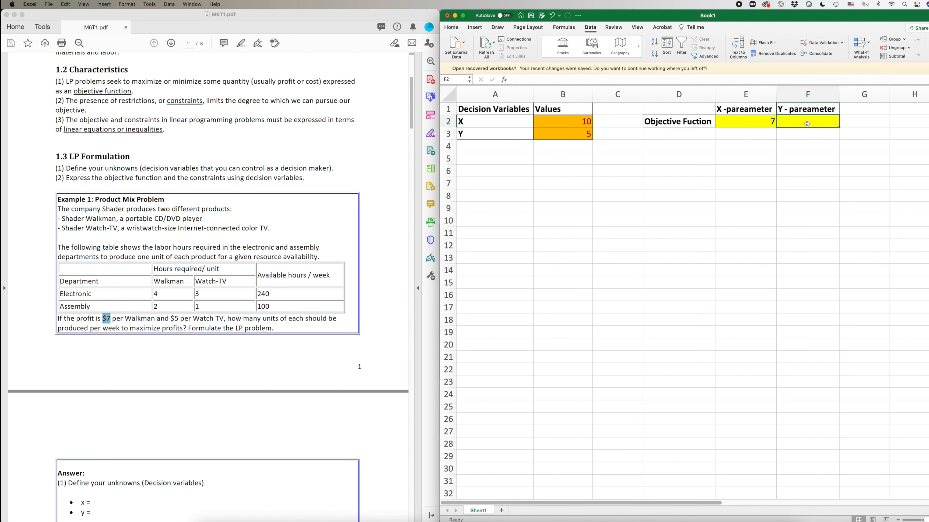
text(5)
click(804, 207)
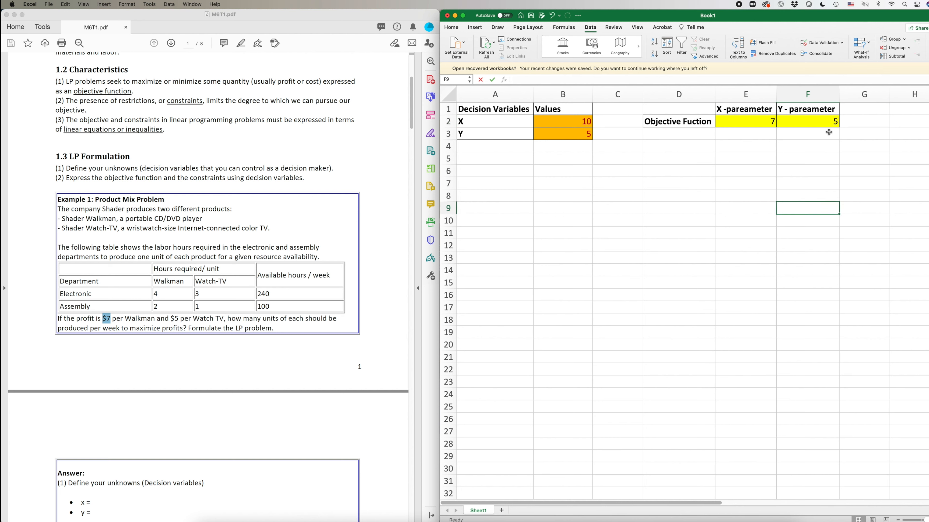
click(751, 123)
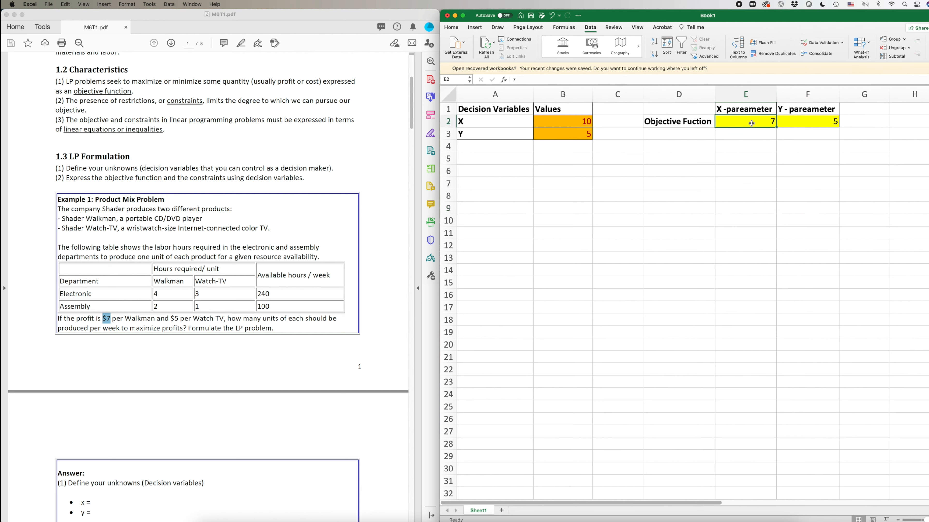
click(872, 112)
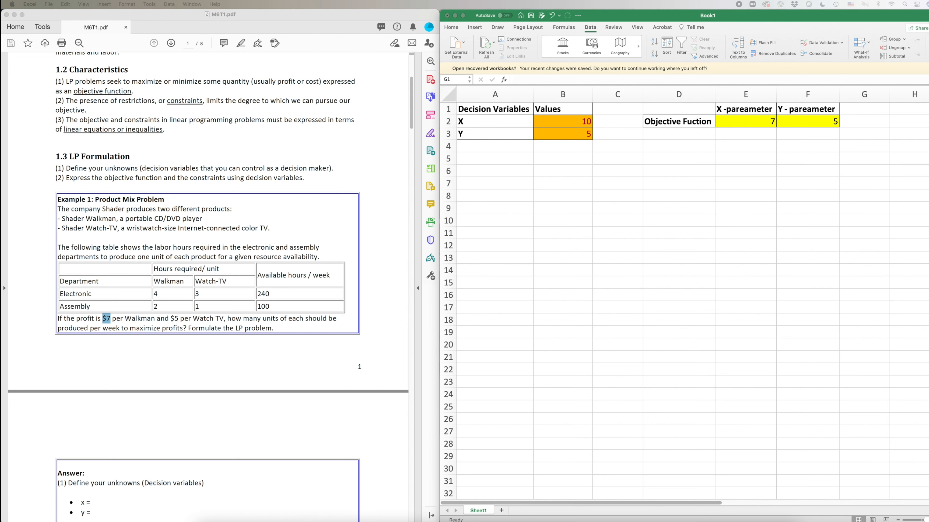
Copy the header formatting into G1:G2 for a 'Profit' heading, then open G2 for editing.
key(super+c)
click(870, 108)
key(super+v)
click(877, 161)
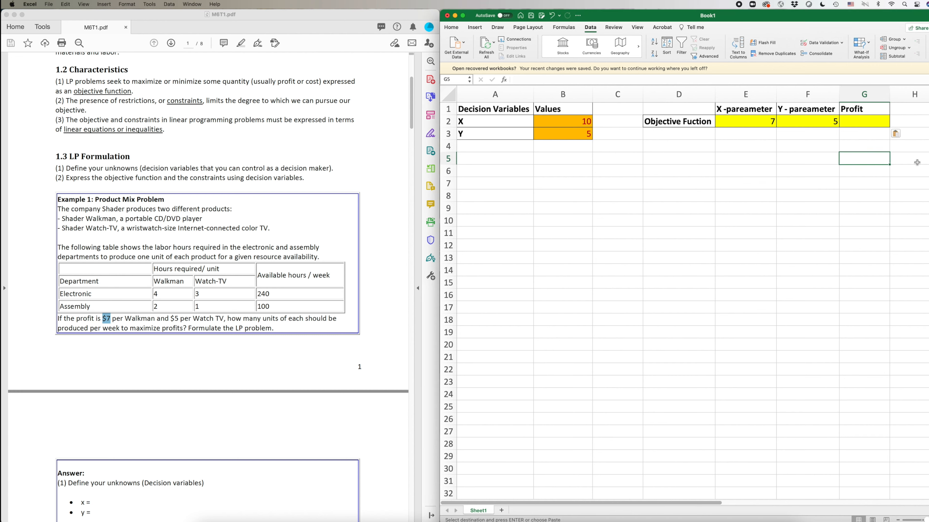
click(865, 126)
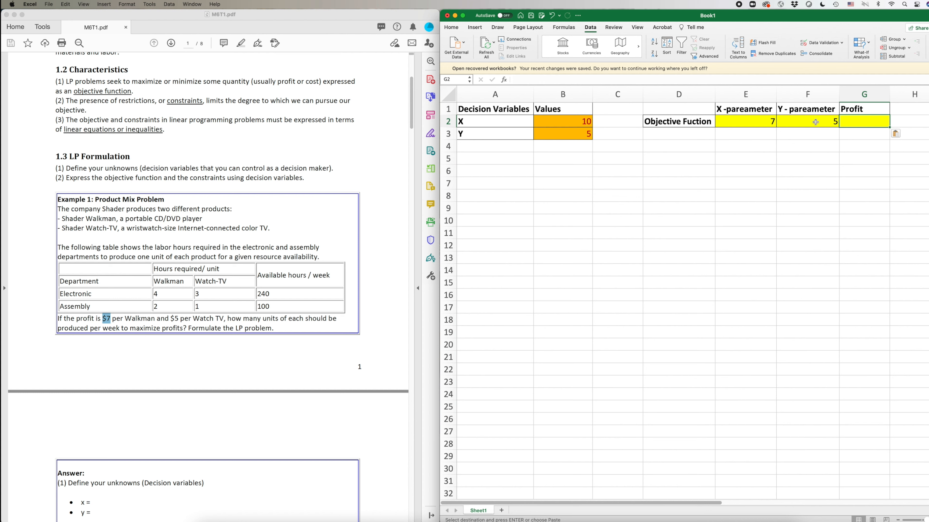
drag(554, 122, 555, 133)
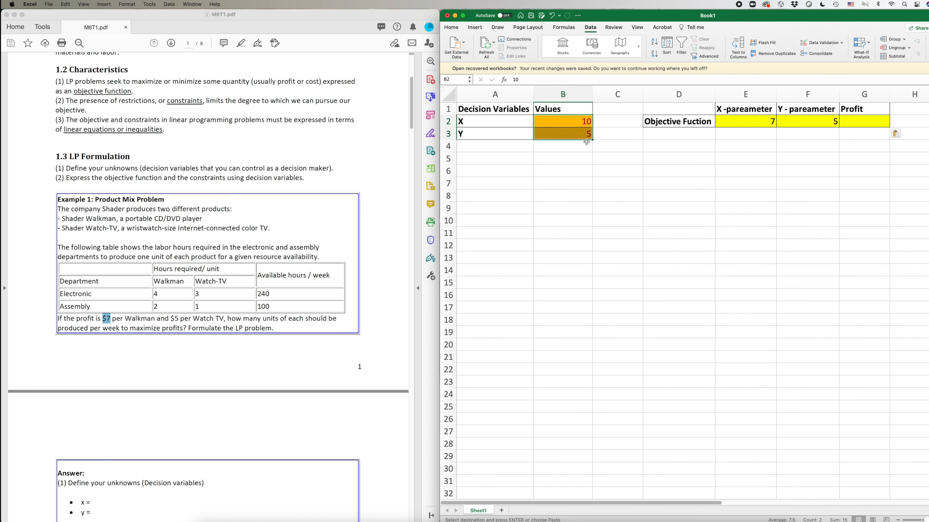
click(861, 123)
double_click(861, 123)
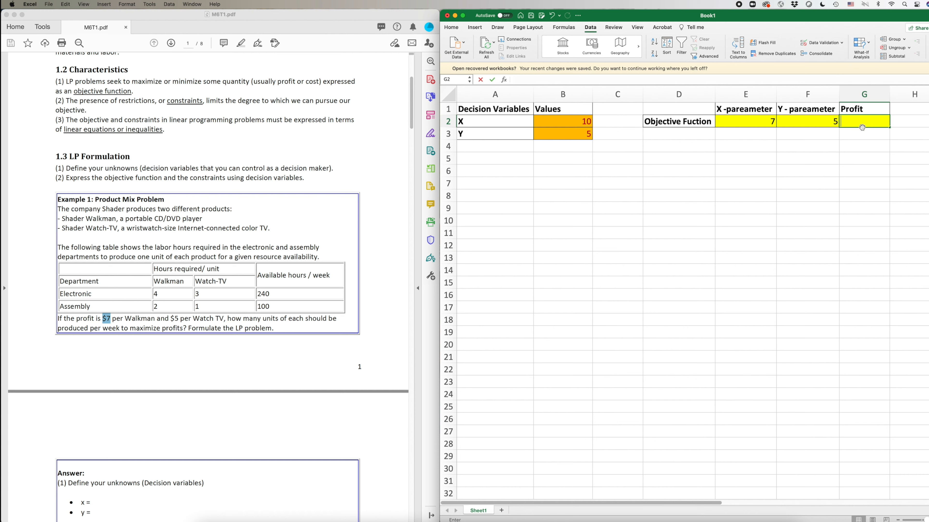
Enter the profit formula =(E2*B2)+(F2*B3) in G2.
click(524, 79)
text(=()
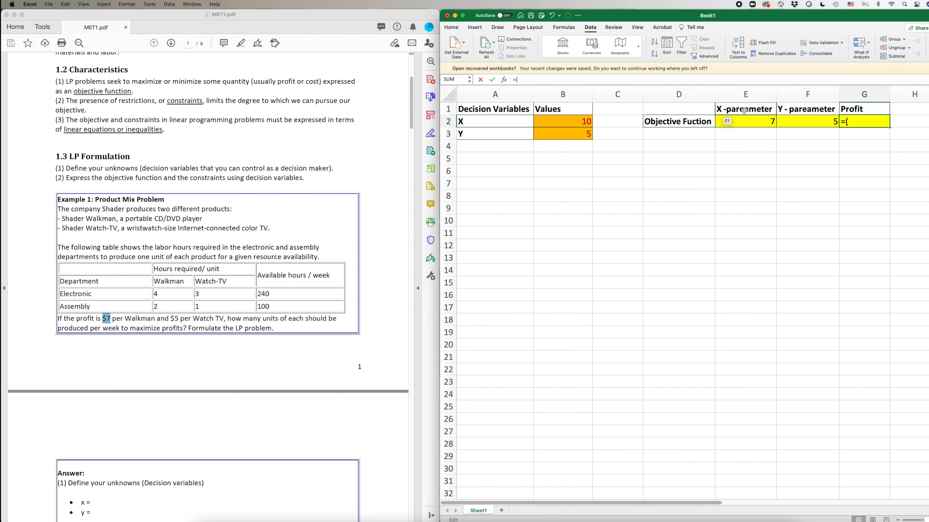
click(742, 123)
text(*)
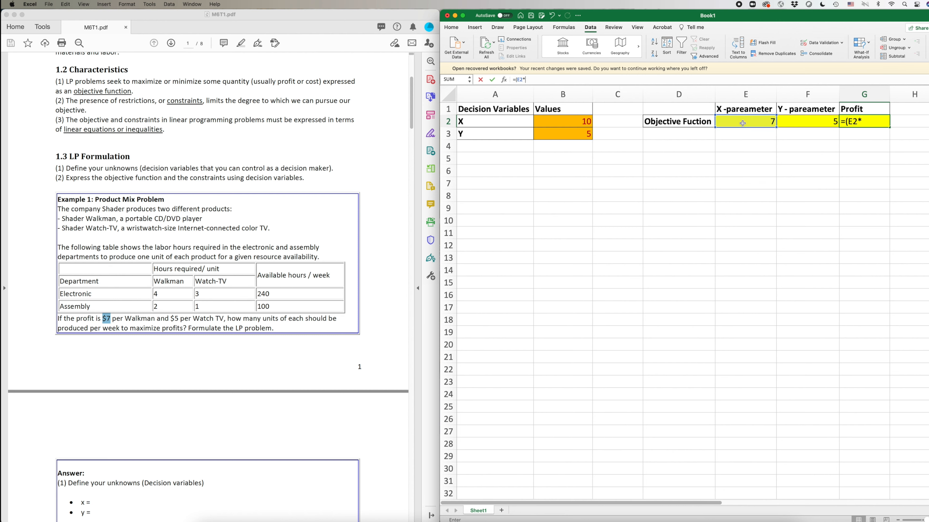
click(572, 121)
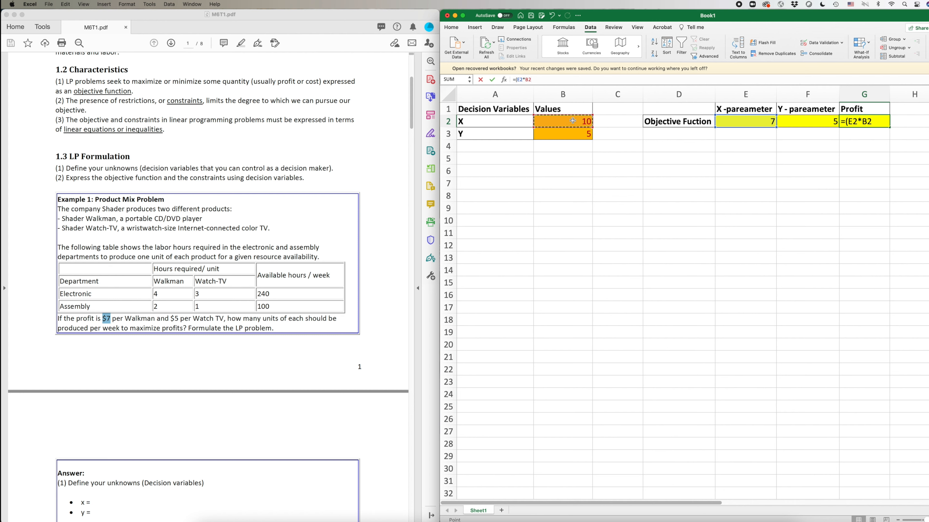
text()+()
click(799, 124)
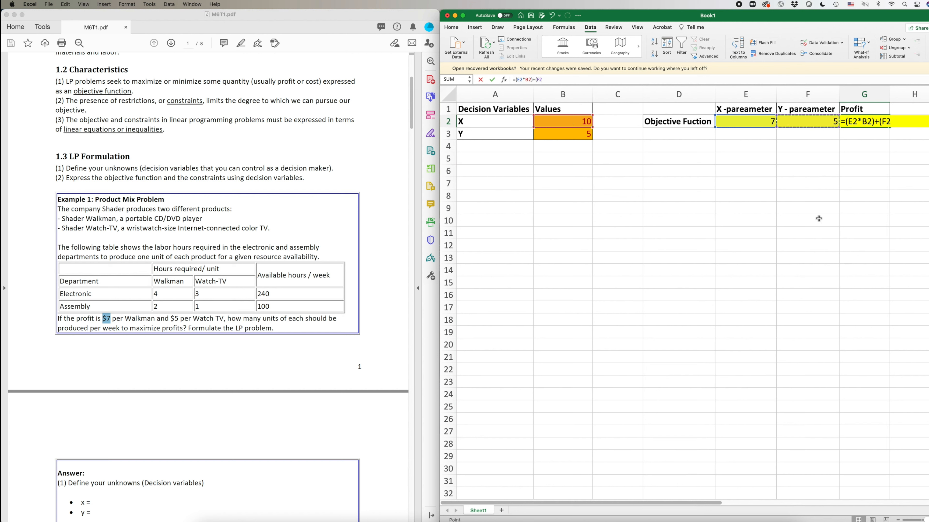
text(*)
click(578, 136)
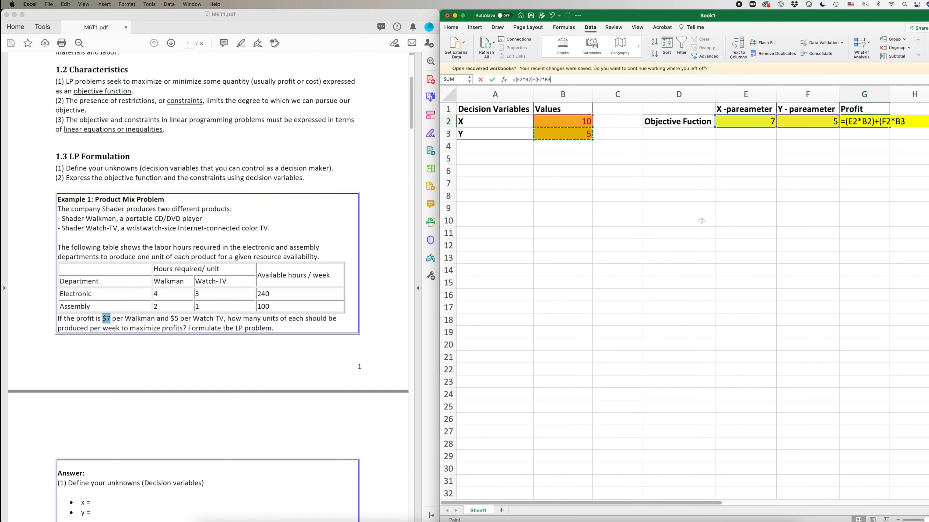
text())
drag(553, 79, 515, 79)
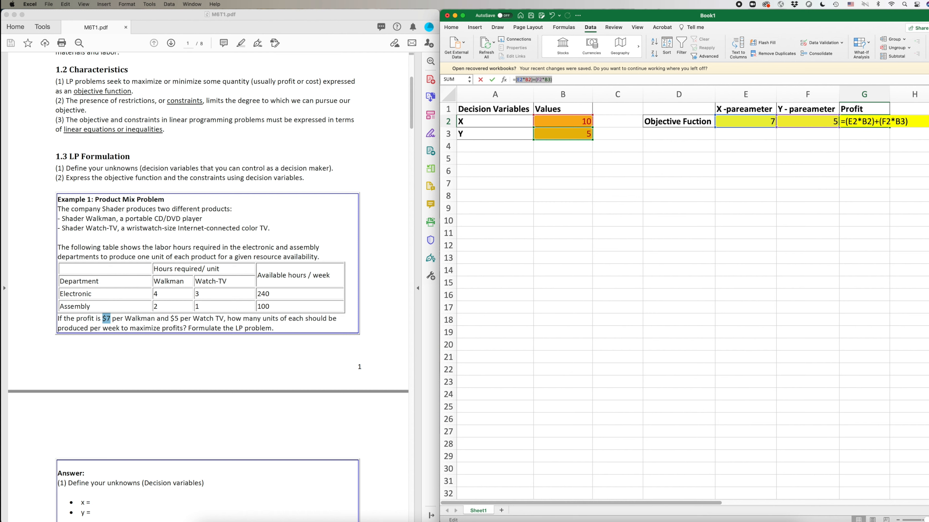
key(Return)
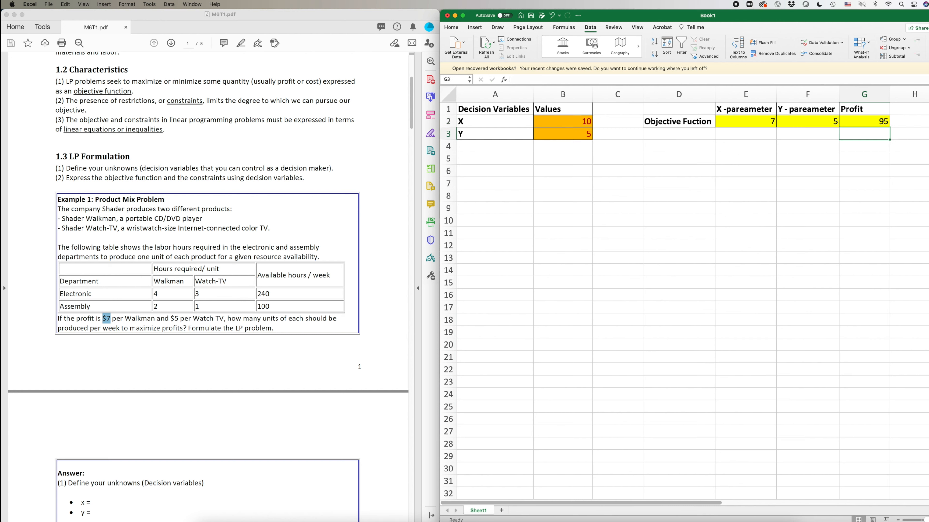
Change Y's value in B3 to 10 so the profit in G2 becomes 120.
drag(765, 121, 794, 125)
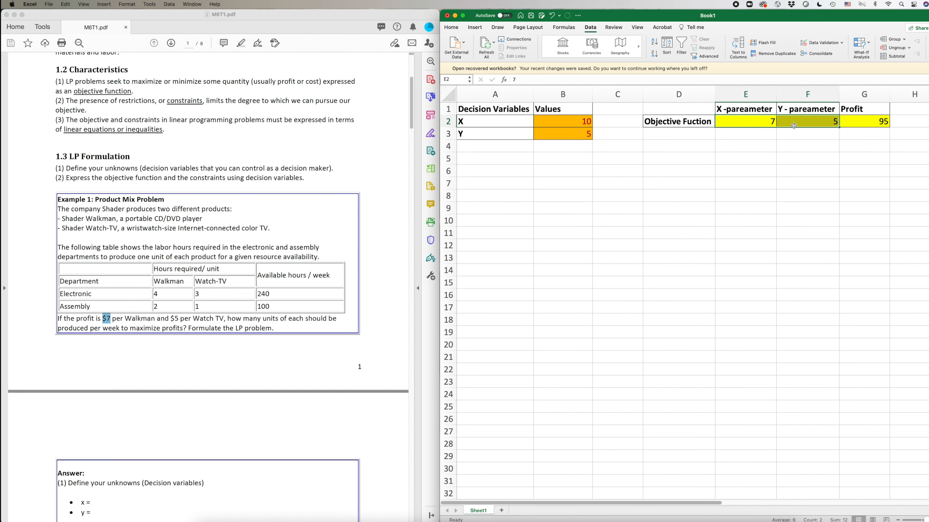
click(631, 197)
drag(564, 116, 565, 134)
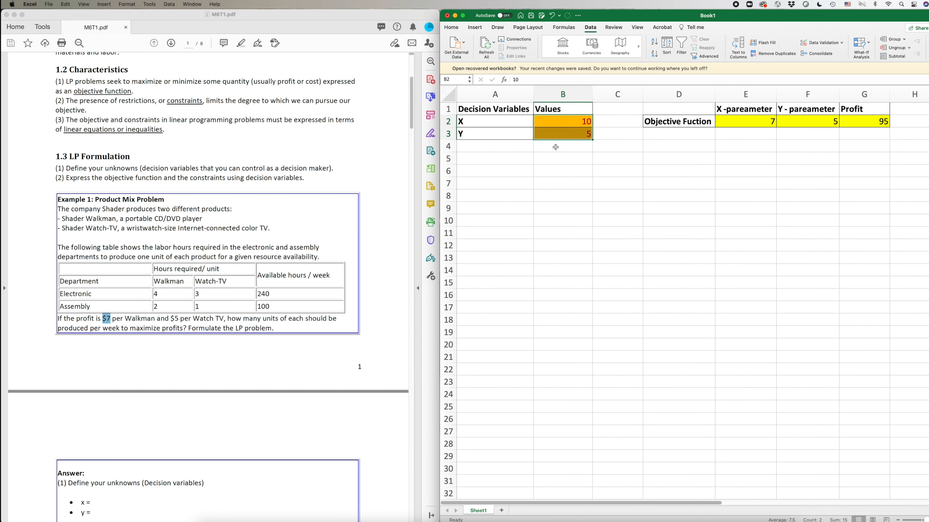
click(629, 182)
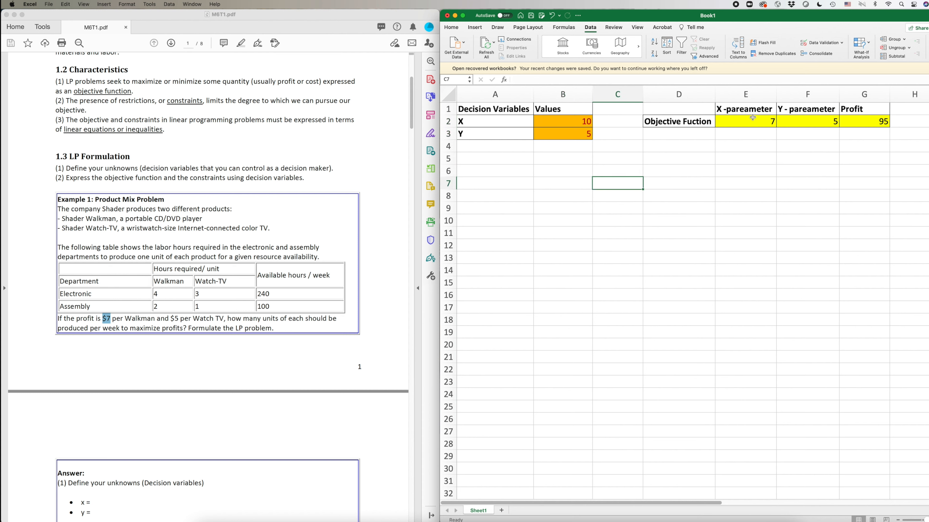
click(563, 131)
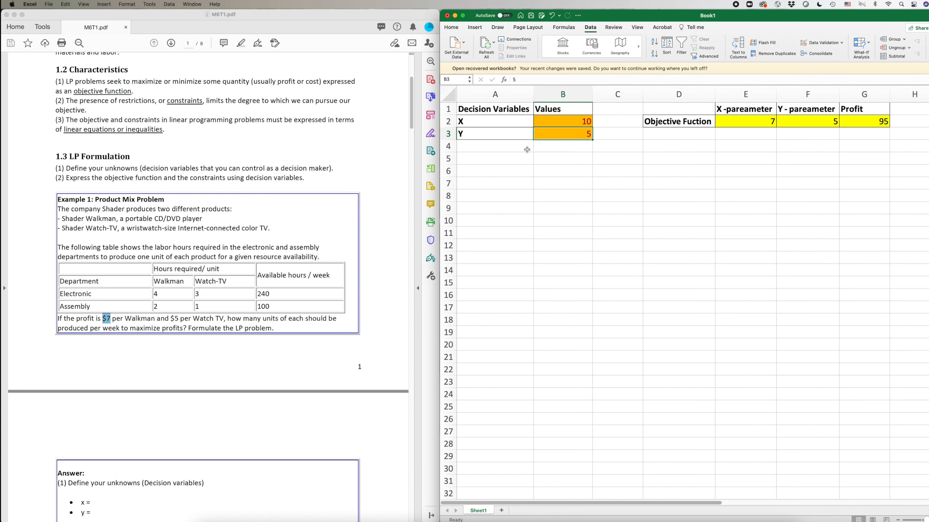
text(10)
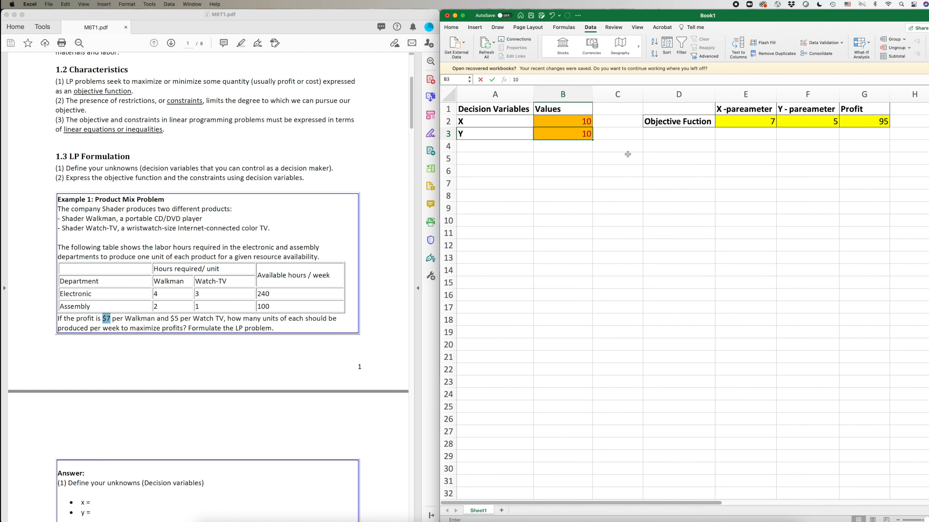
click(870, 142)
click(870, 124)
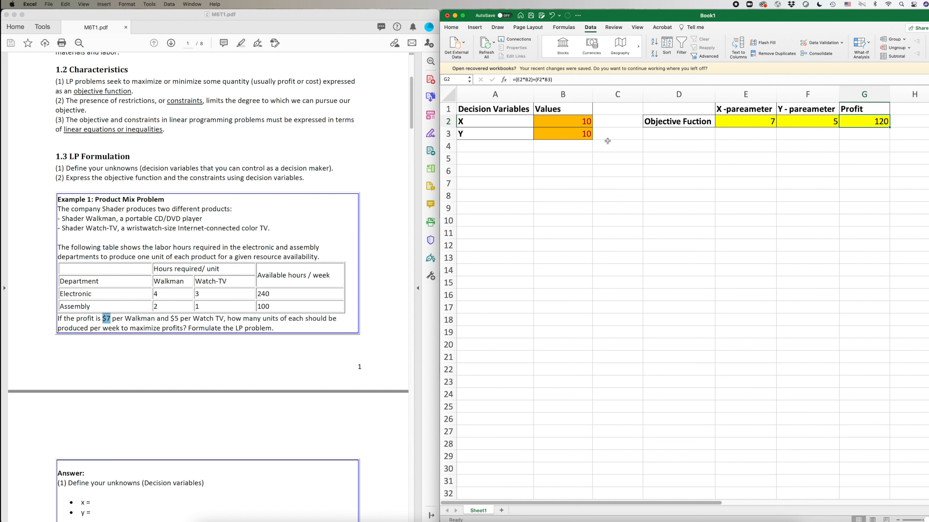
drag(574, 122, 576, 129)
click(692, 178)
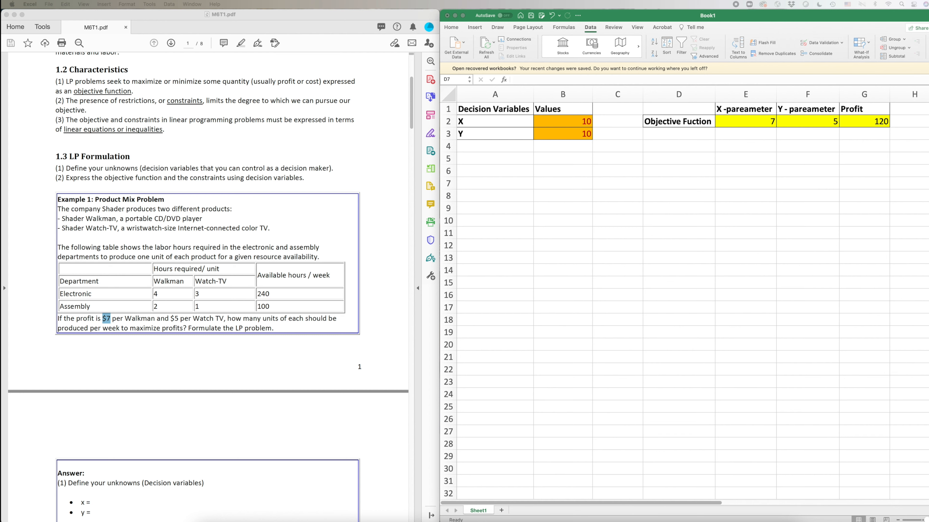
Paste the Electronic and Assembly row labels and the X and Y parameter headers into the constraints table.
drag(668, 161, 668, 169)
key(super+v)
click(737, 219)
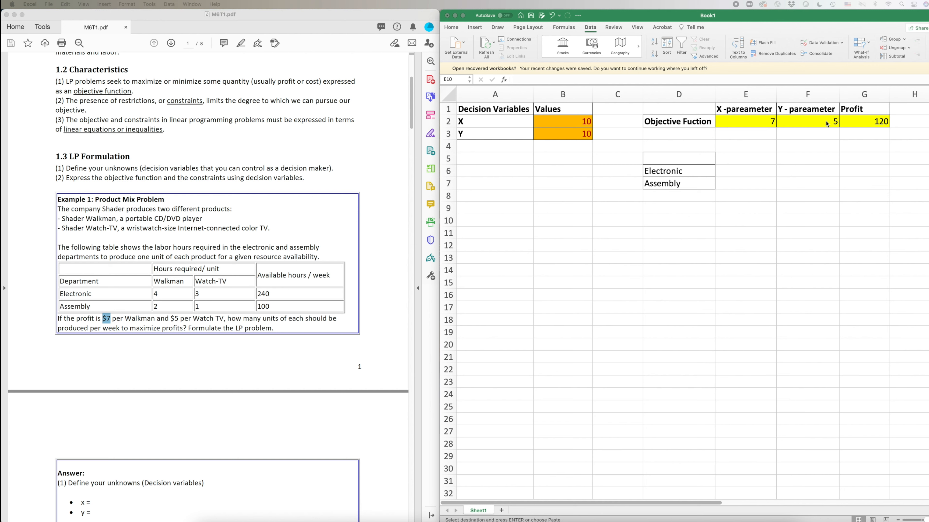
click(739, 158)
drag(739, 158, 807, 182)
key(super+v)
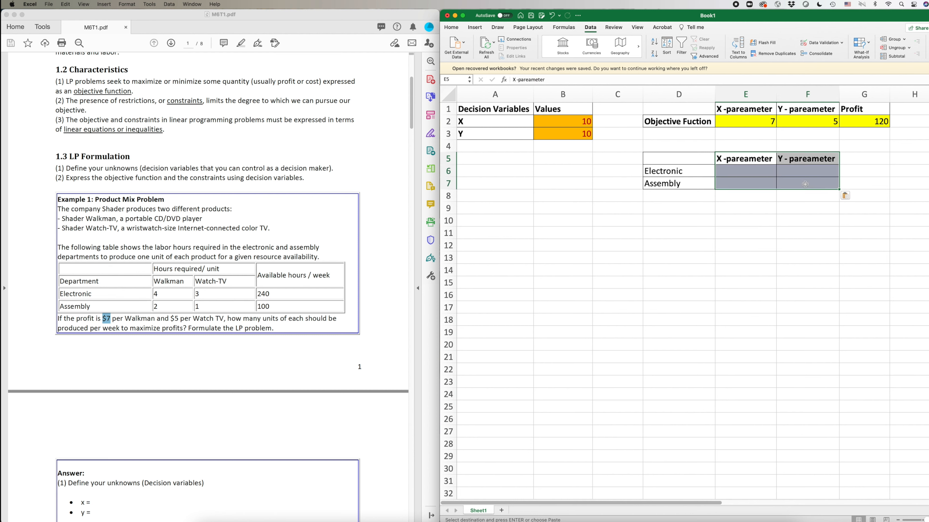
click(806, 231)
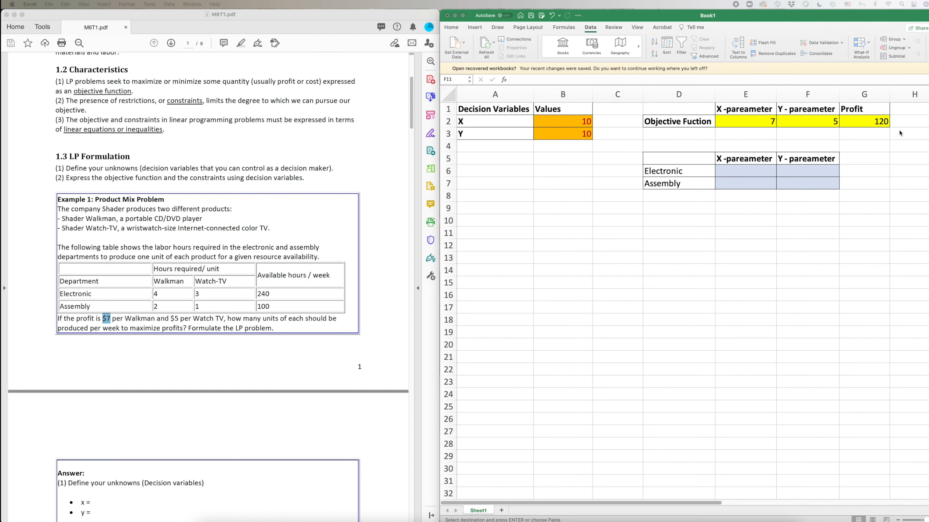
Paste the Constraint heading into H5 and 'Cell Reference' into G5, then autofit column G.
click(911, 159)
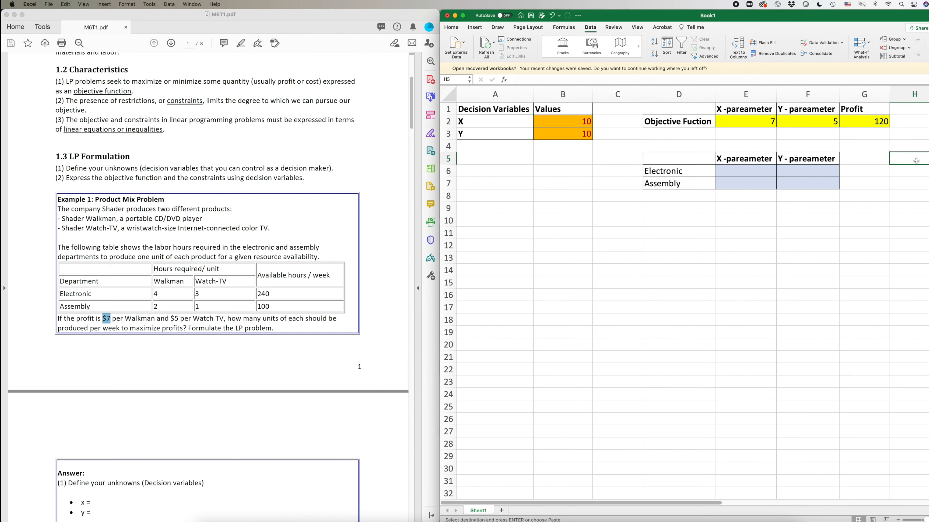
key(super+v)
click(866, 162)
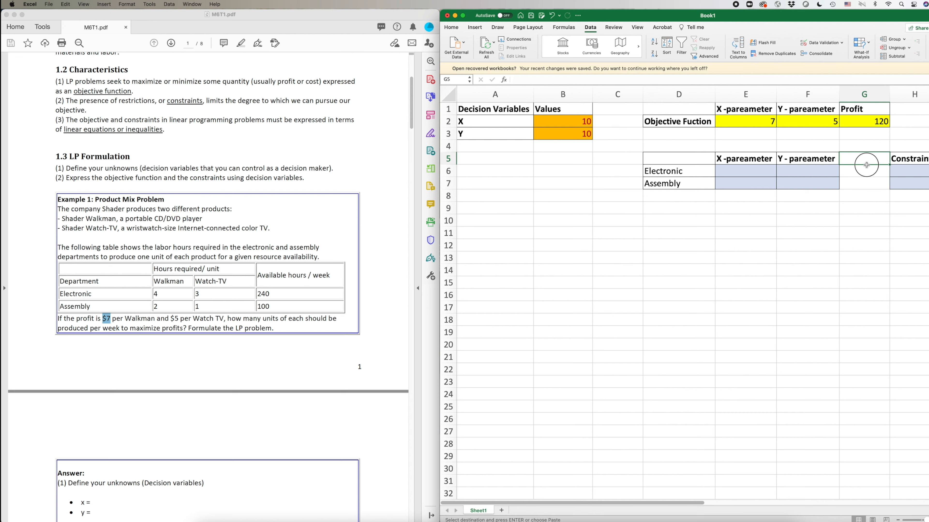
drag(866, 162, 865, 184)
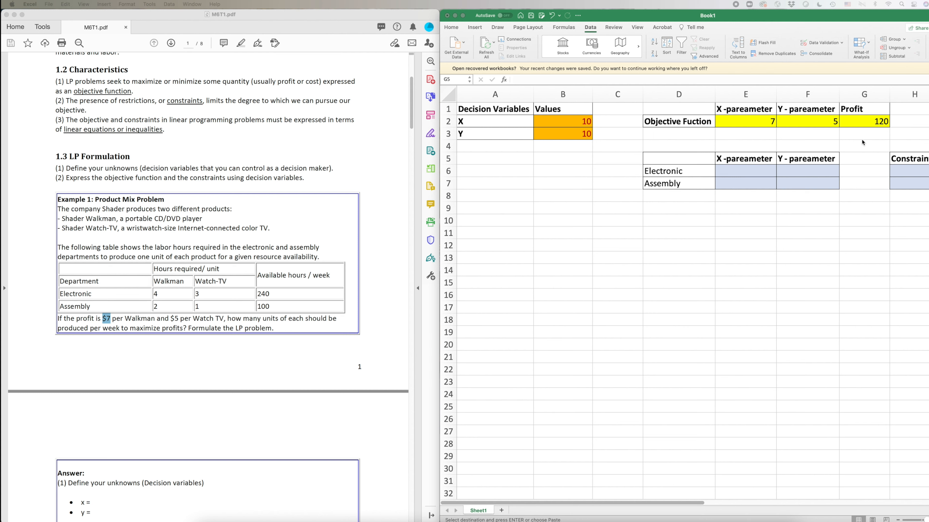
key(super+v)
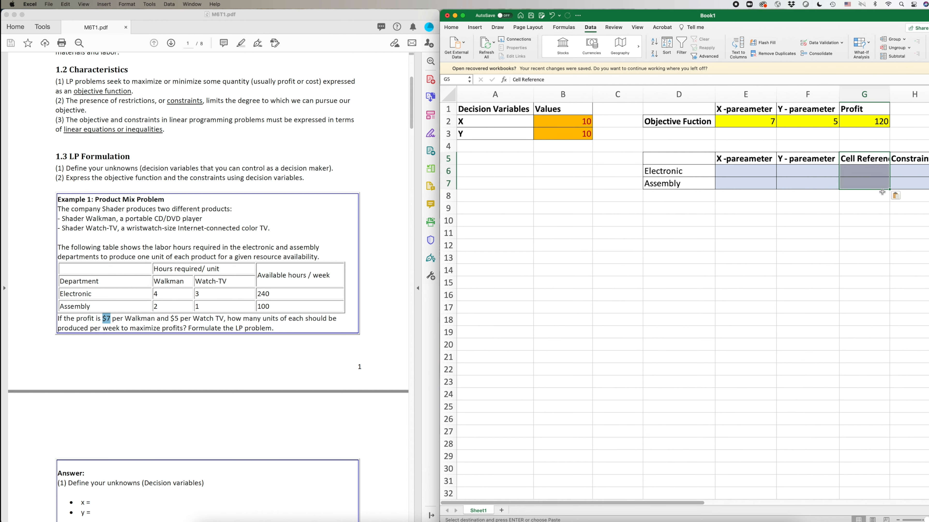
double_click(889, 95)
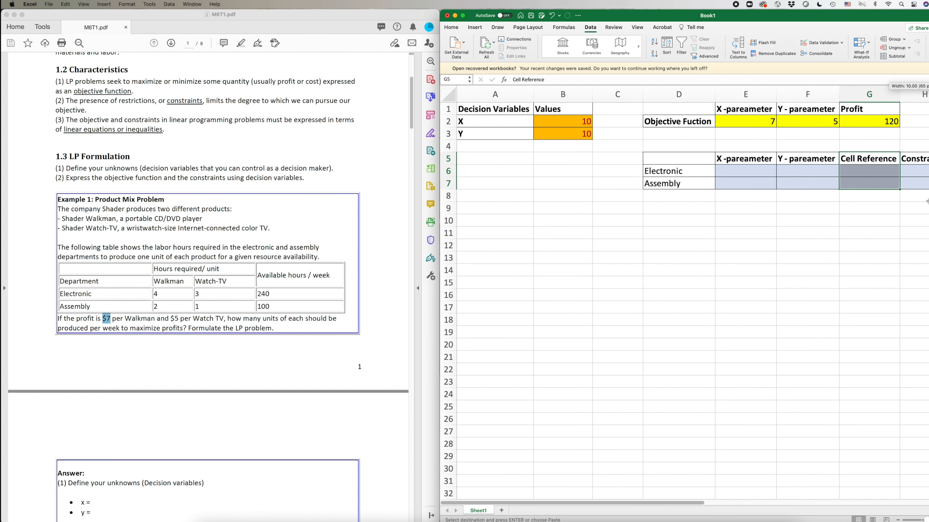
Enter the Electronic coefficients from the PDF: 4 in E6 and 3 in F6.
click(874, 172)
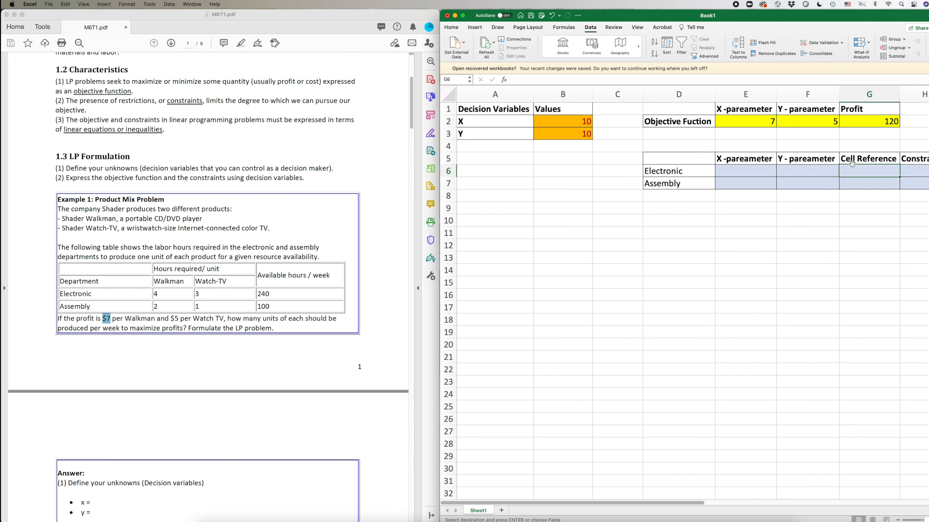
click(870, 165)
click(870, 168)
click(921, 161)
click(922, 174)
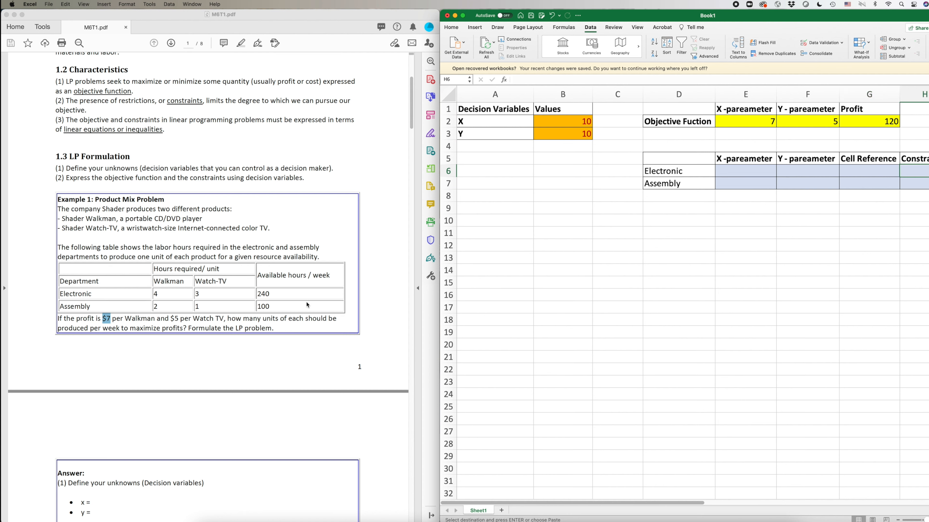
click(82, 294)
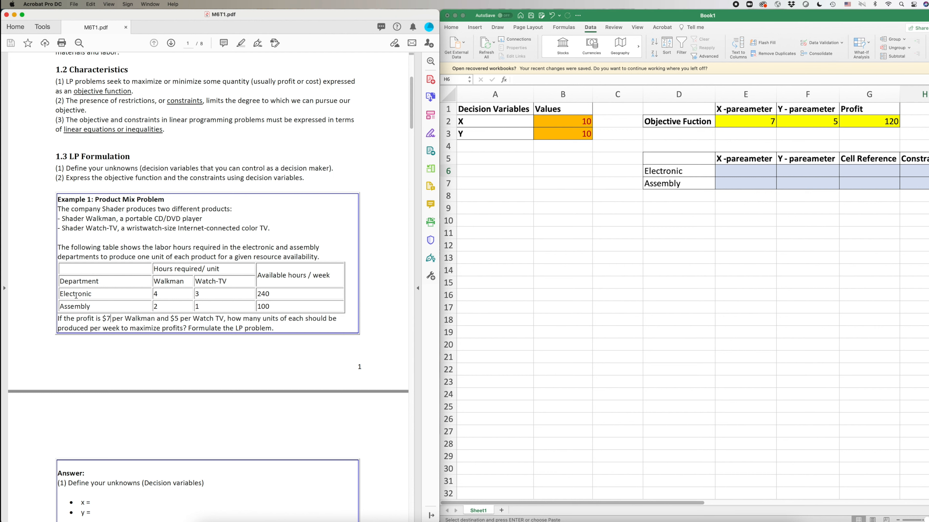
double_click(155, 294)
click(222, 293)
click(746, 168)
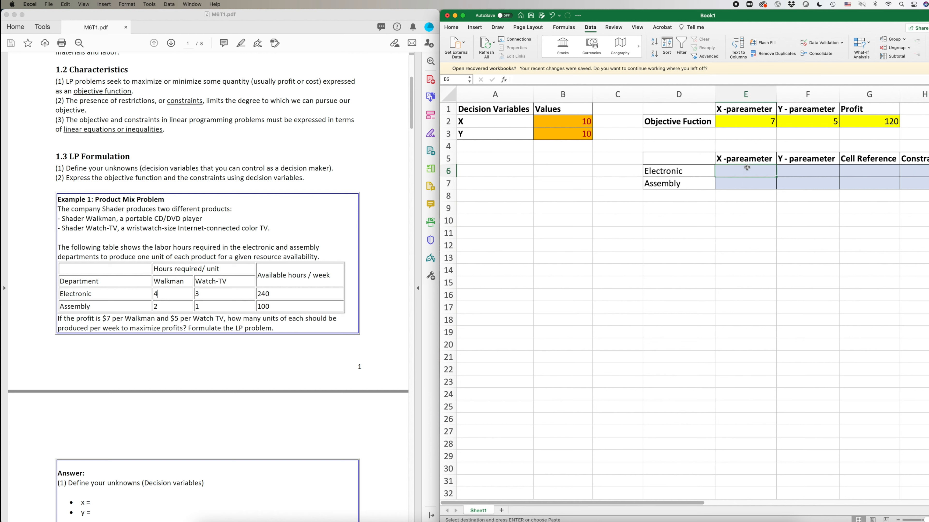
text(4)
click(807, 171)
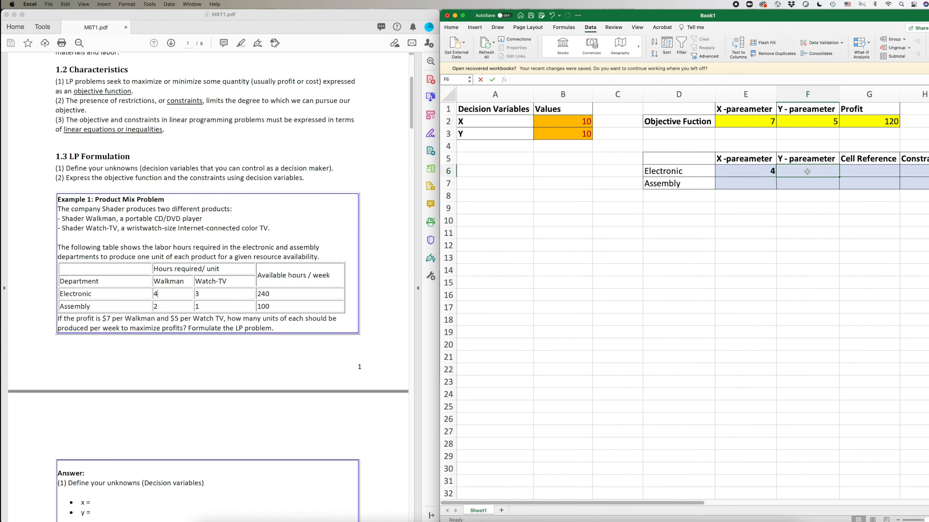
text(3)
click(885, 176)
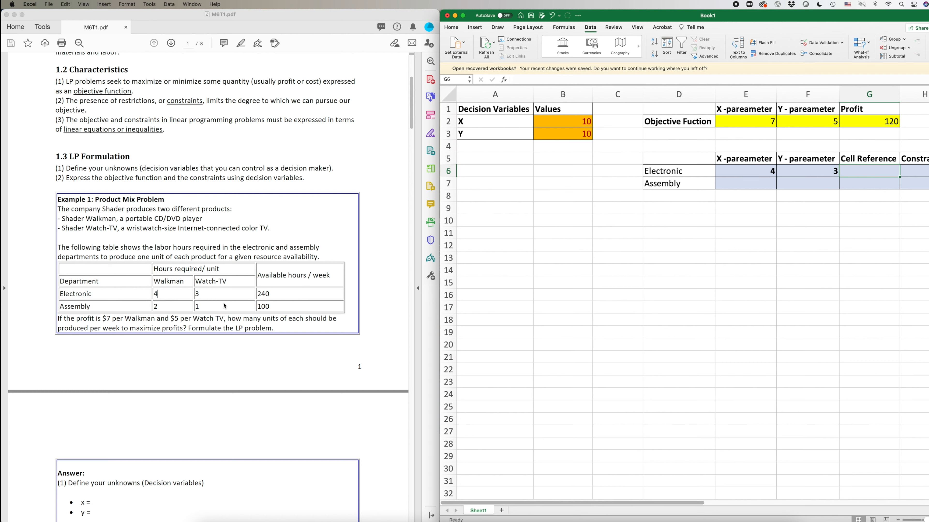
Enter the 240 available Electronic hours from the PDF into H6.
click(271, 296)
drag(258, 294, 272, 294)
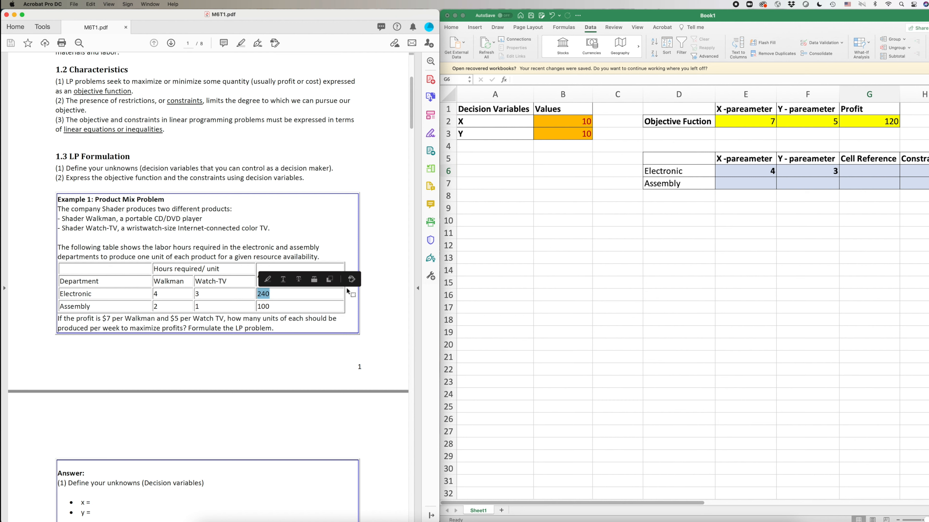
click(927, 171)
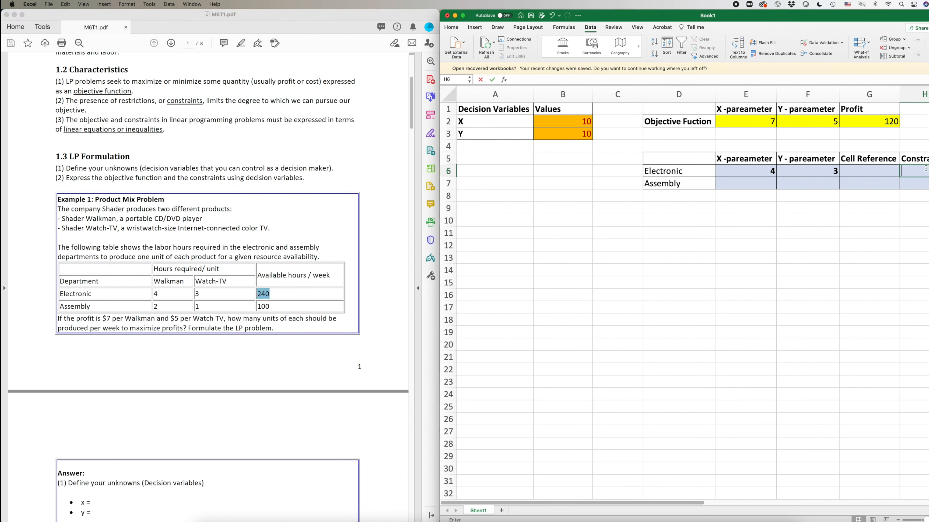
text(240)
click(907, 272)
click(870, 175)
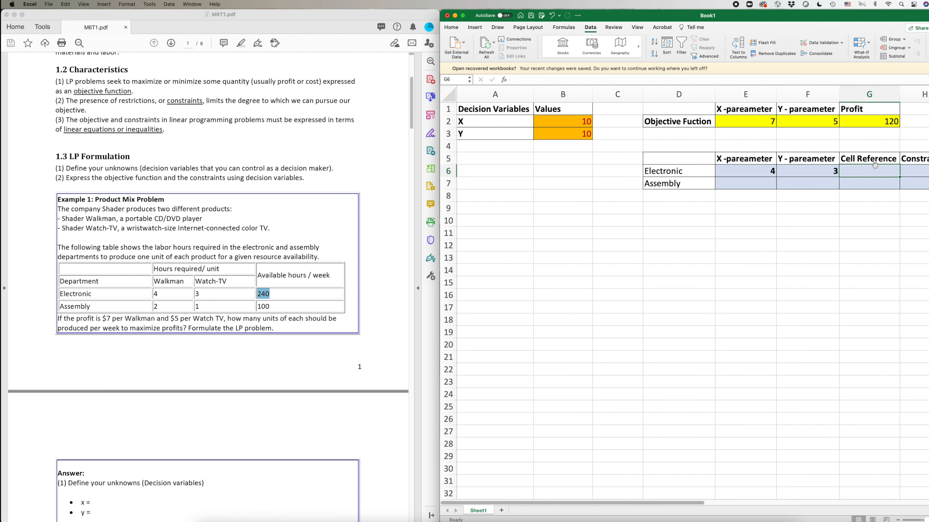
click(927, 171)
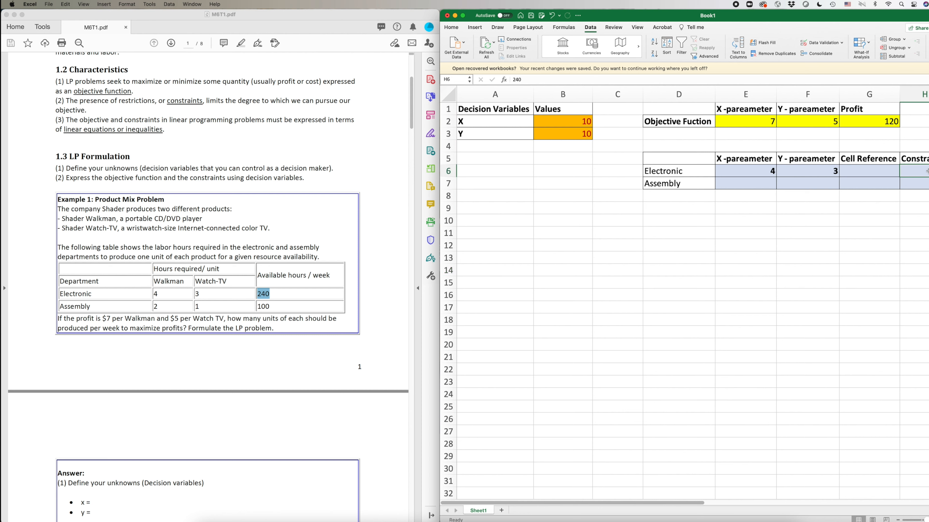
click(876, 172)
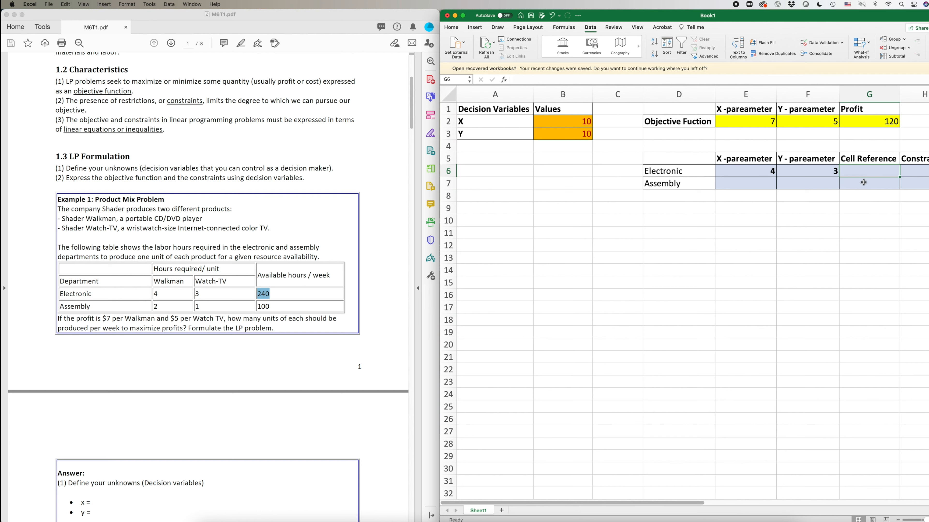
Start G6's formula with the first term =(E6*B2).
double_click(859, 171)
text(=)
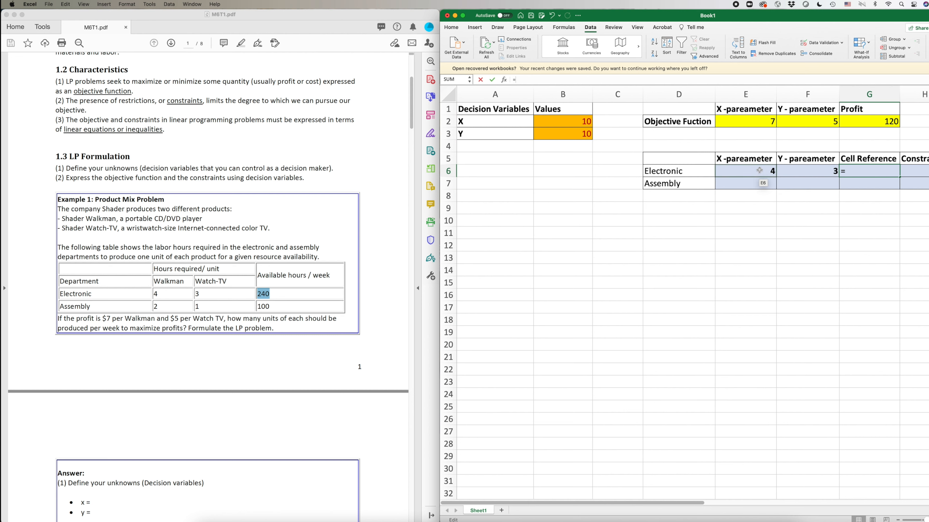
click(759, 170)
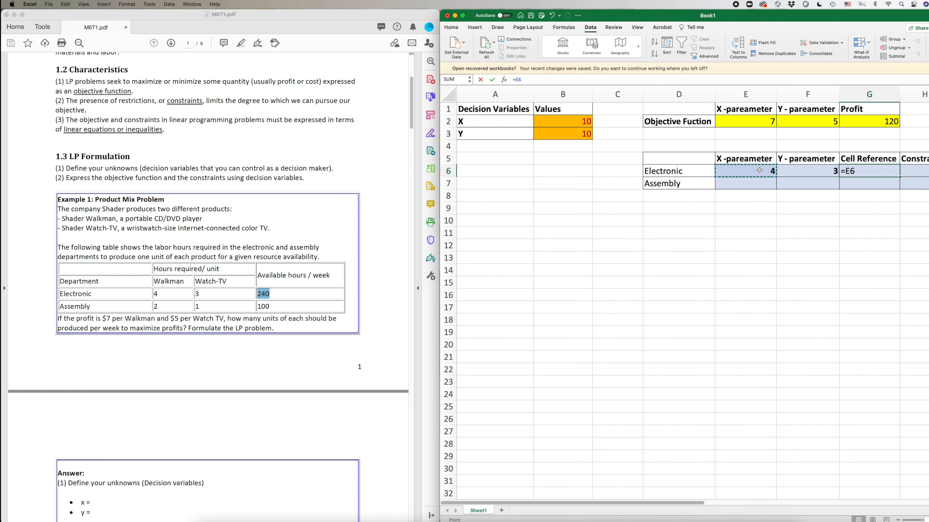
text(*)
click(572, 122)
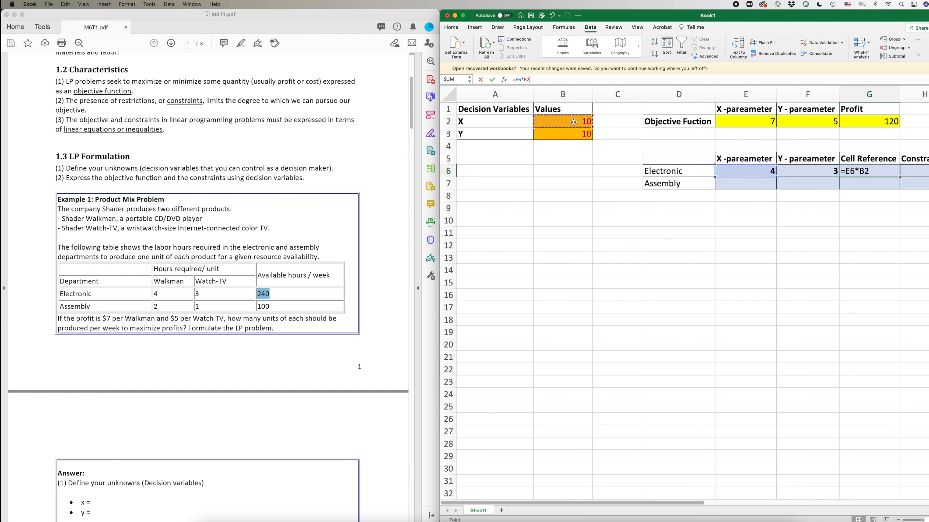
click(515, 80)
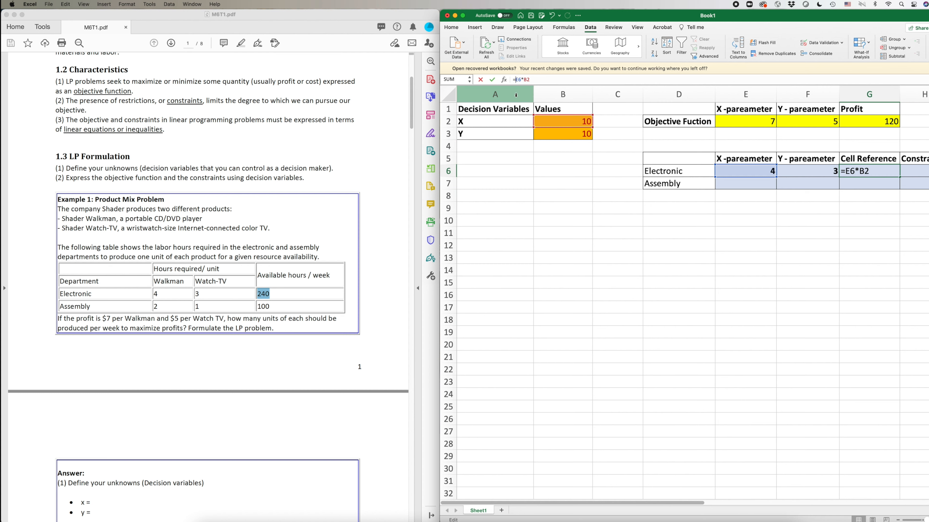
text(()
key(Right)
key(Right)
key(Right)
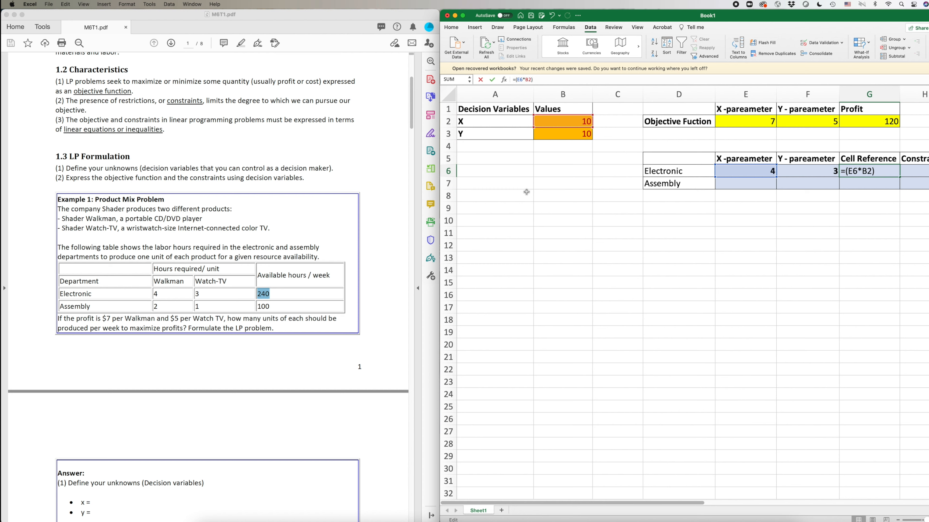
Complete the formula as =(E6*B2)+(F6*B3) so G6 shows 70.
text(+()
click(809, 170)
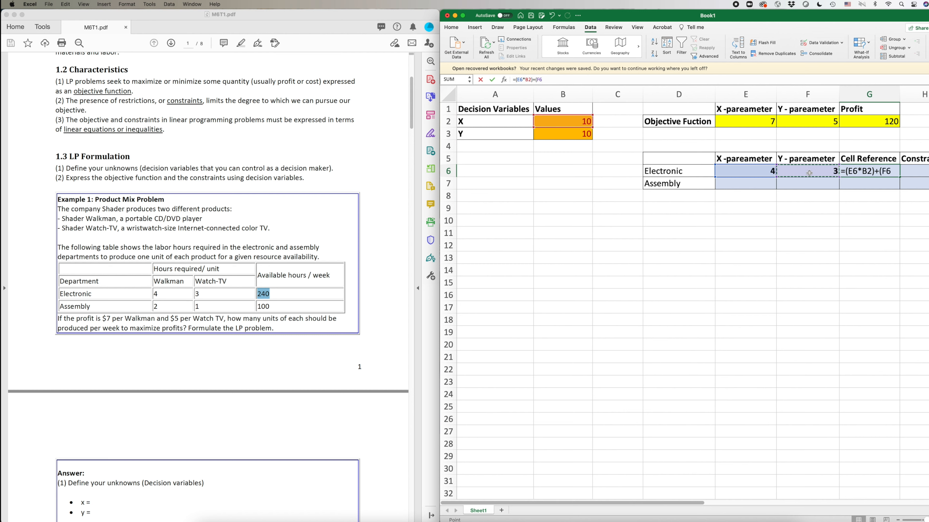
text(*)
click(577, 134)
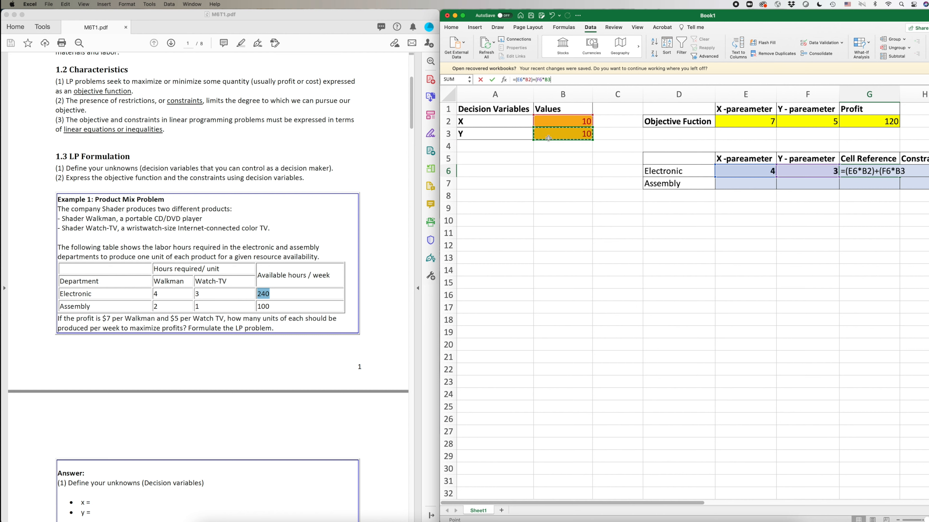
text())
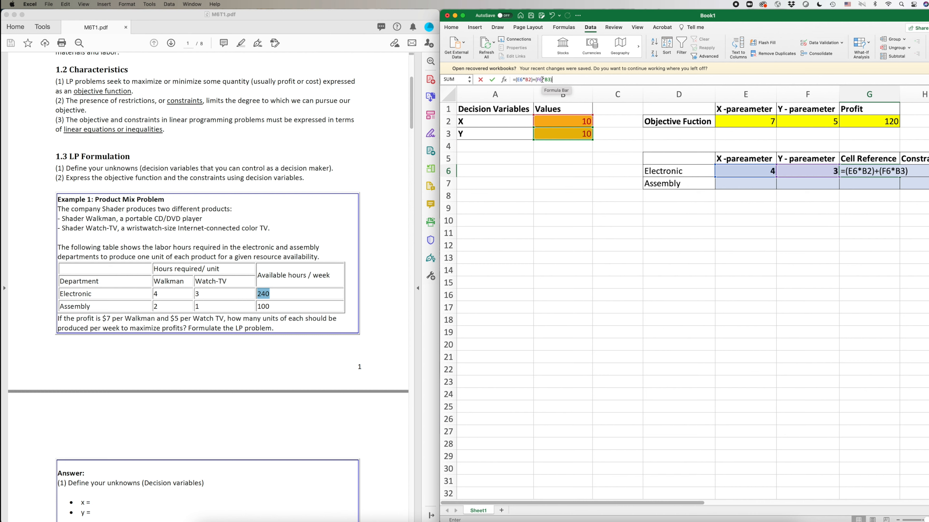
key(Return)
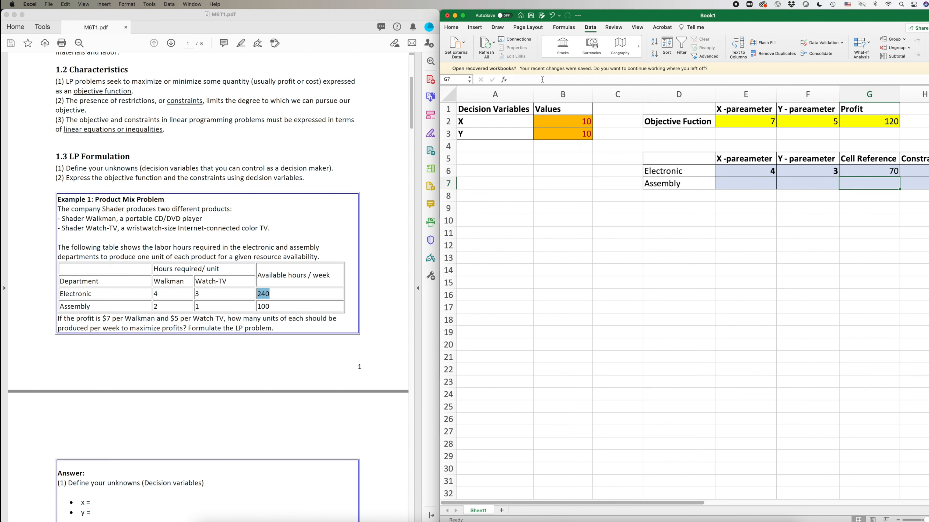
click(868, 172)
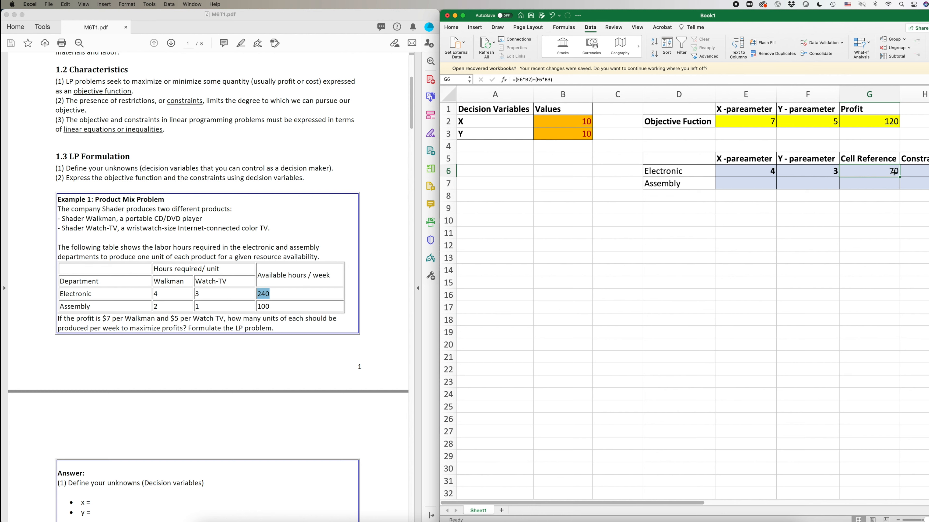
Enter the Assembly coefficients 2 in E7 and 1 in F7.
click(924, 171)
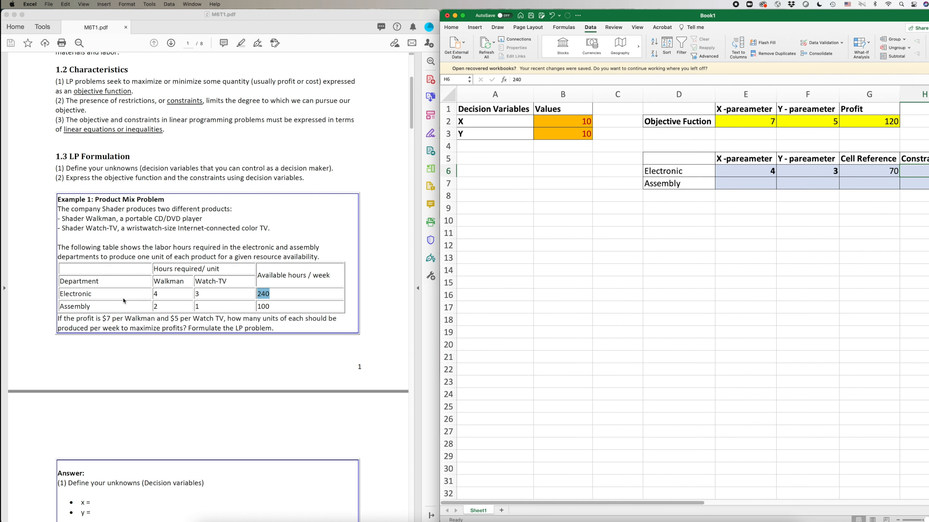
click(759, 181)
drag(759, 181, 886, 182)
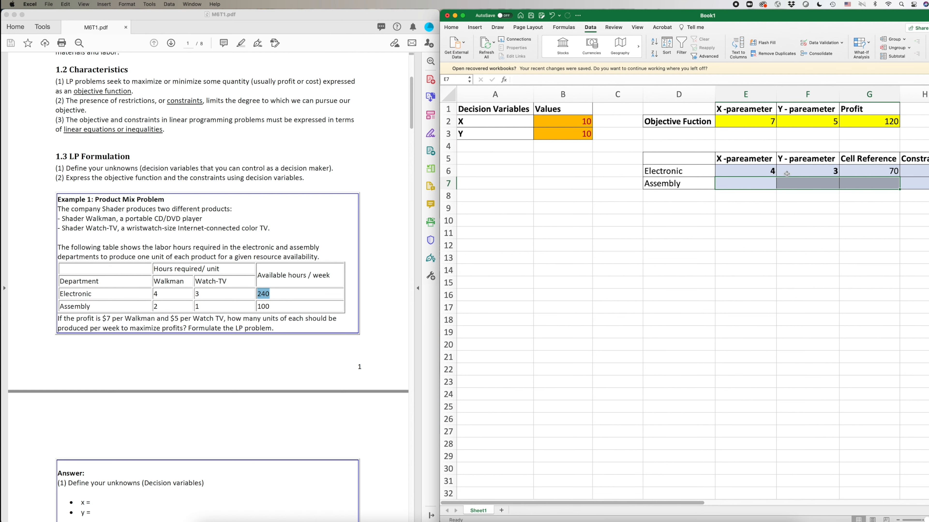
click(746, 170)
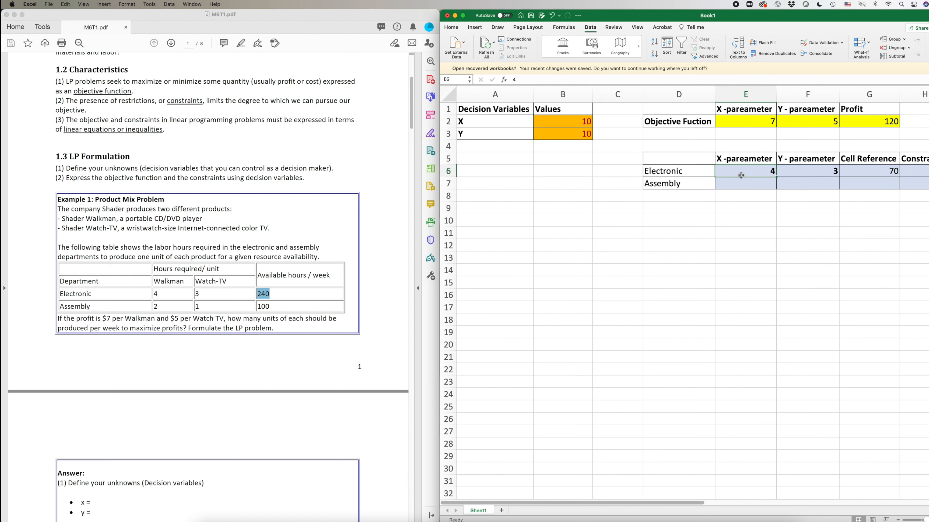
drag(760, 172, 874, 172)
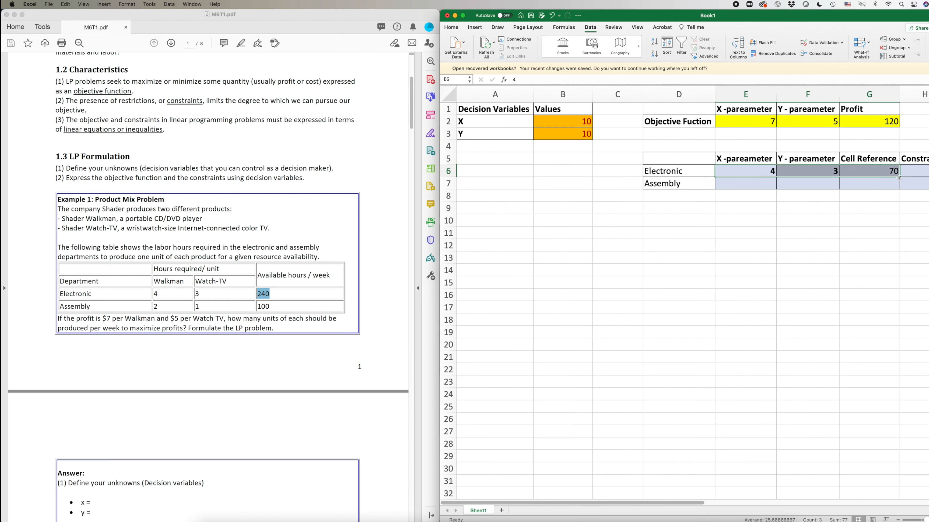
click(880, 170)
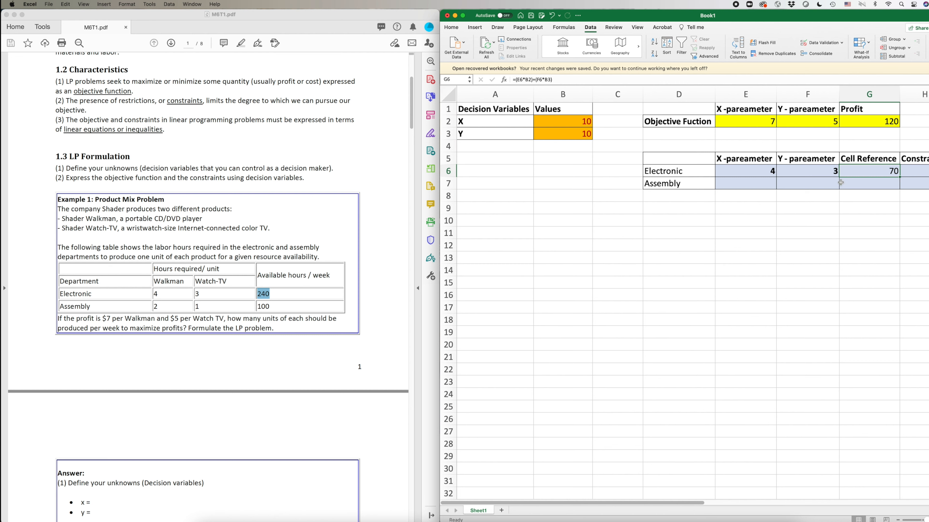
click(748, 183)
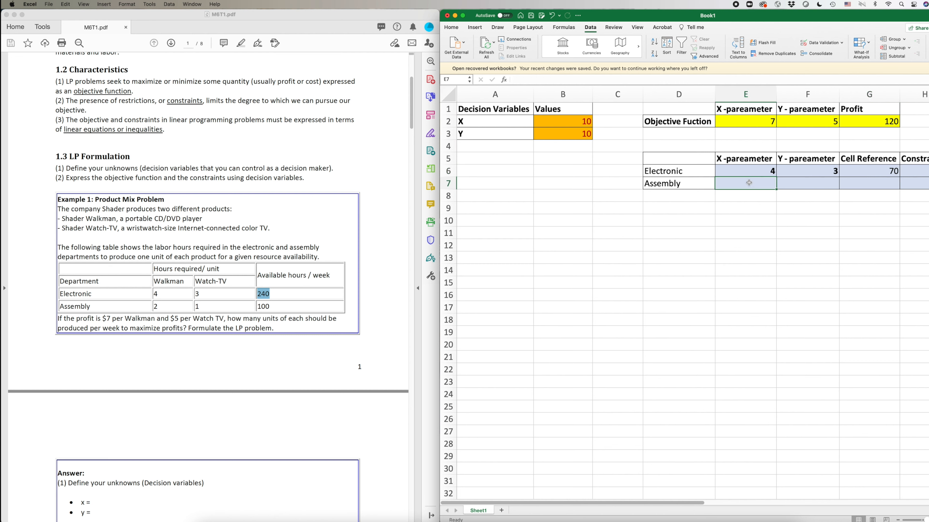
text(2)
click(802, 185)
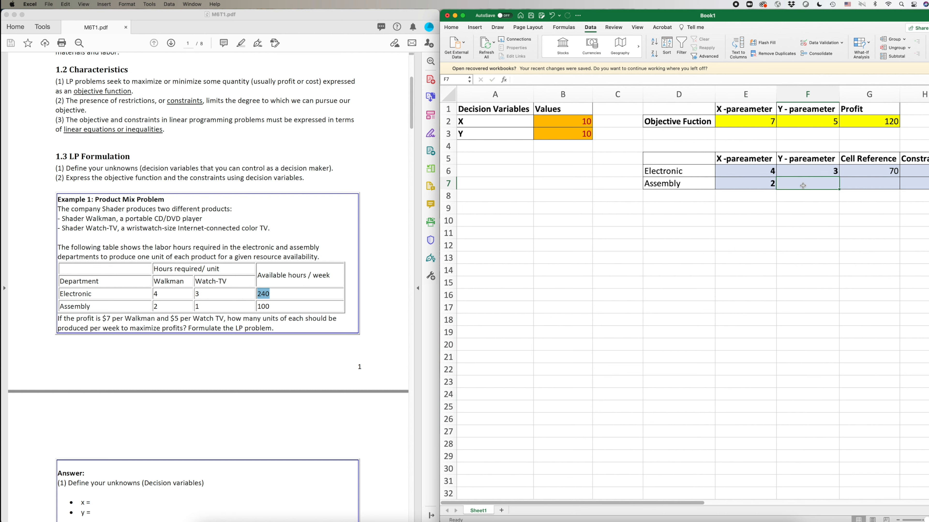
text(1)
click(825, 233)
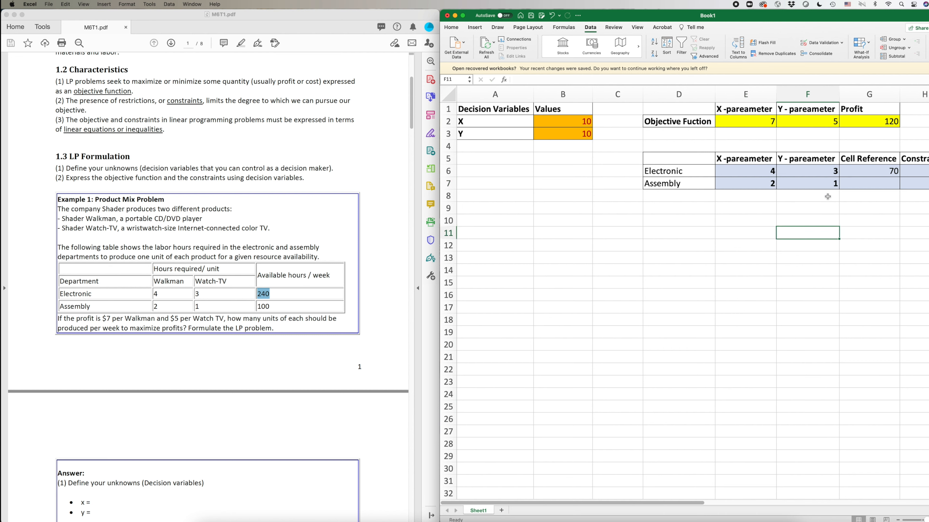
Fill G6's hours-used formula down into G7, giving 20.
click(871, 188)
click(883, 172)
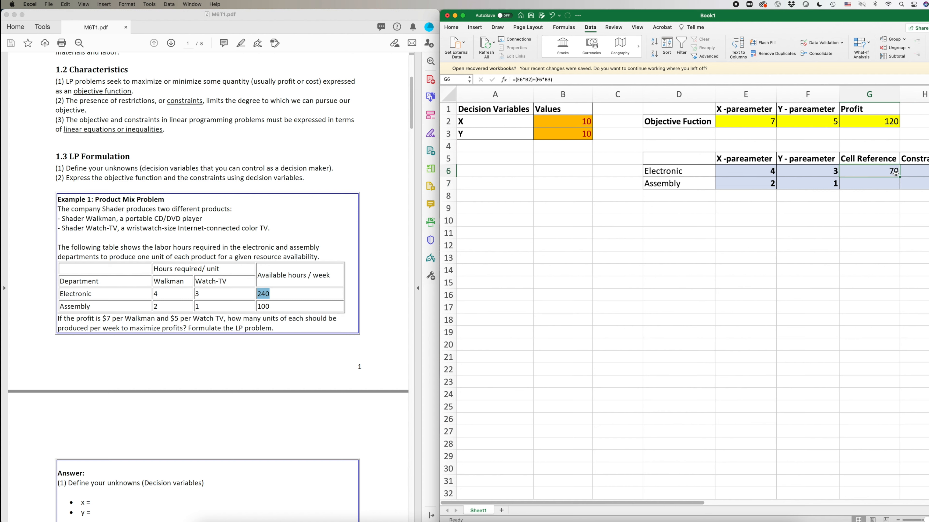
drag(902, 177, 895, 196)
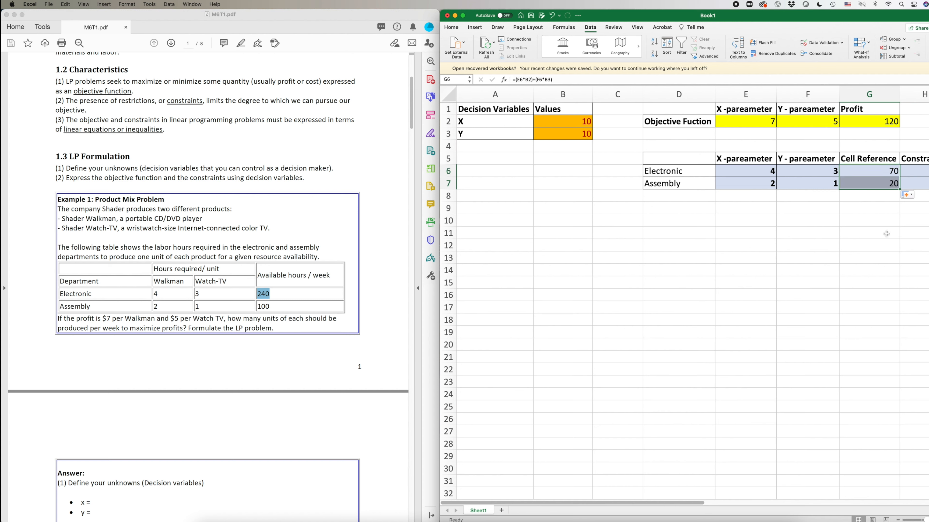
click(890, 187)
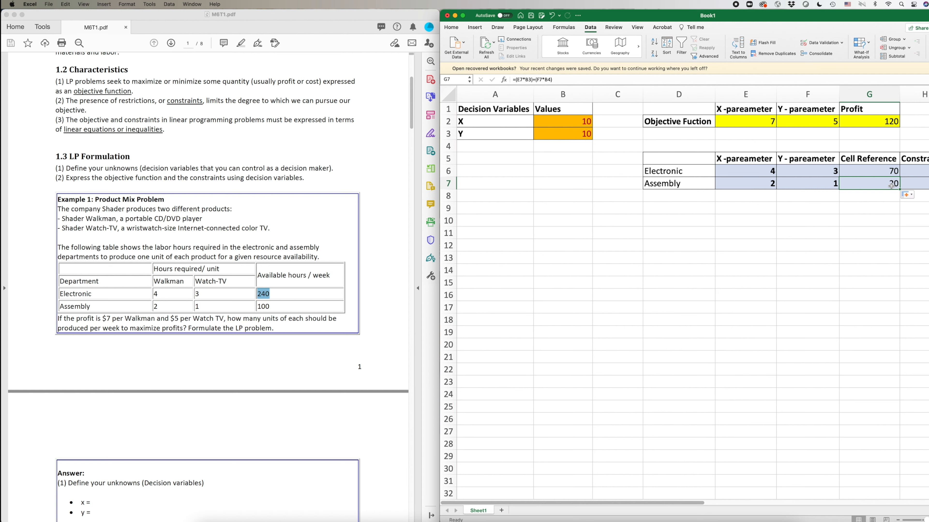
click(525, 83)
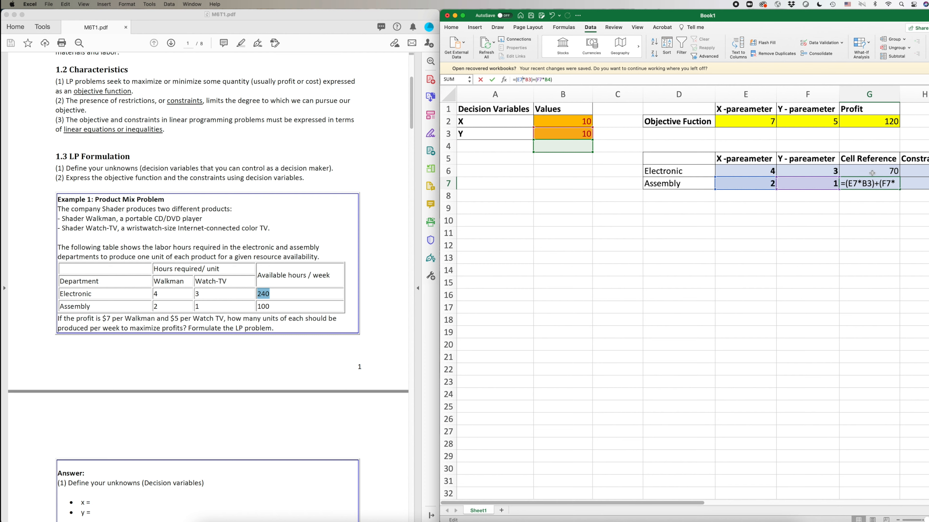
click(886, 239)
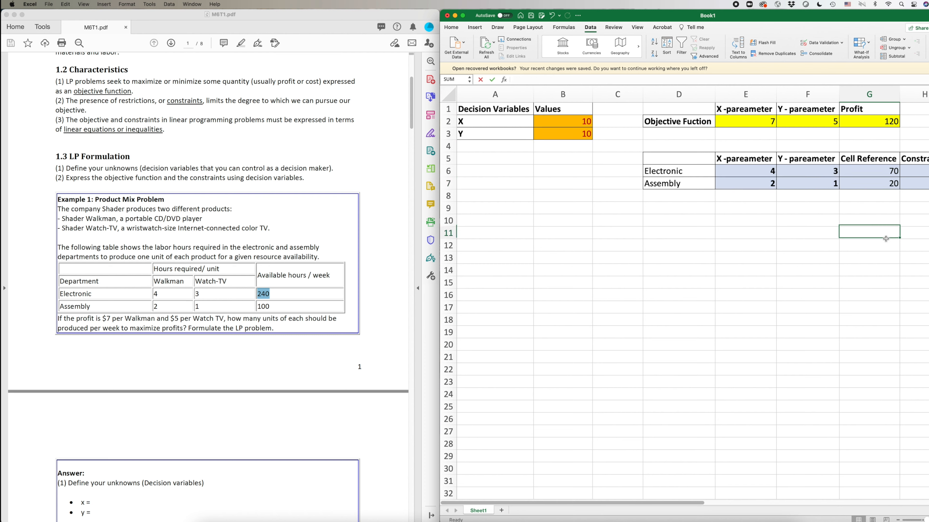
click(873, 172)
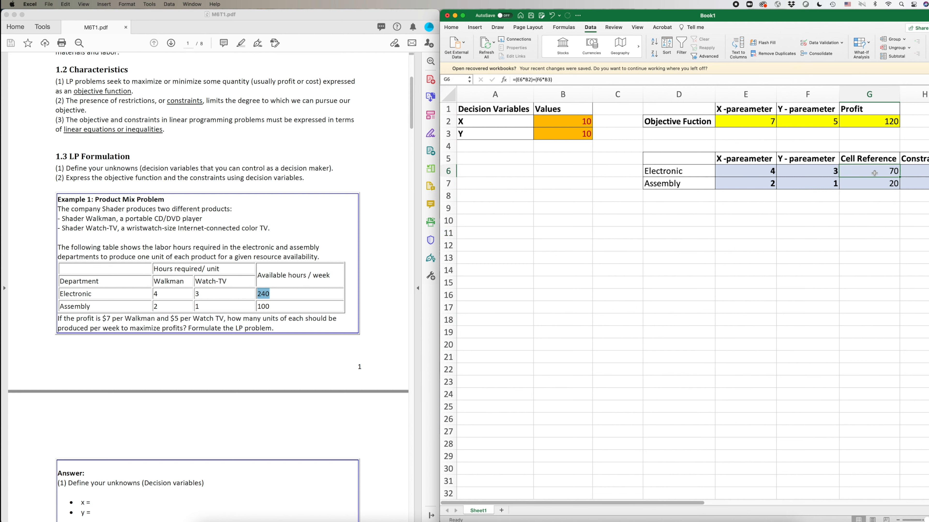
click(897, 171)
Make G6's decision references absolute, $B$2 and $B$3, and commit the formula.
double_click(897, 172)
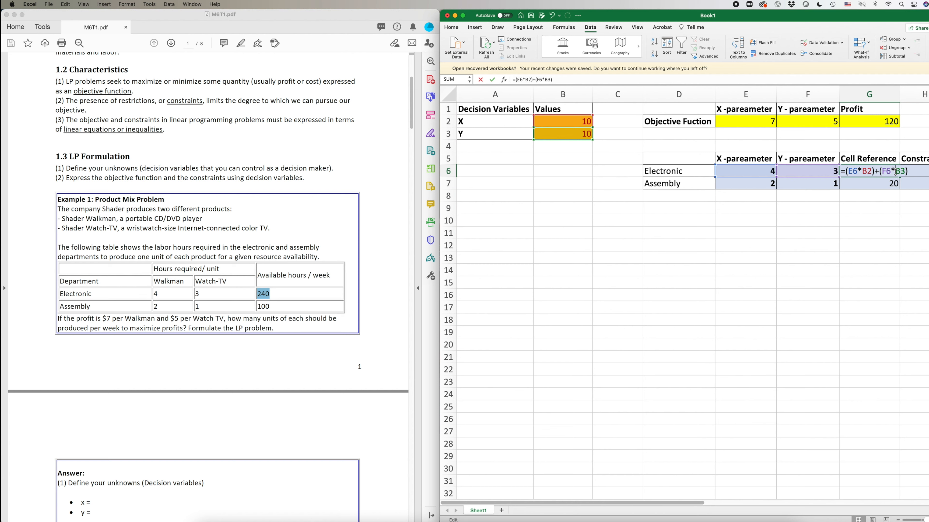
click(530, 80)
key(F4)
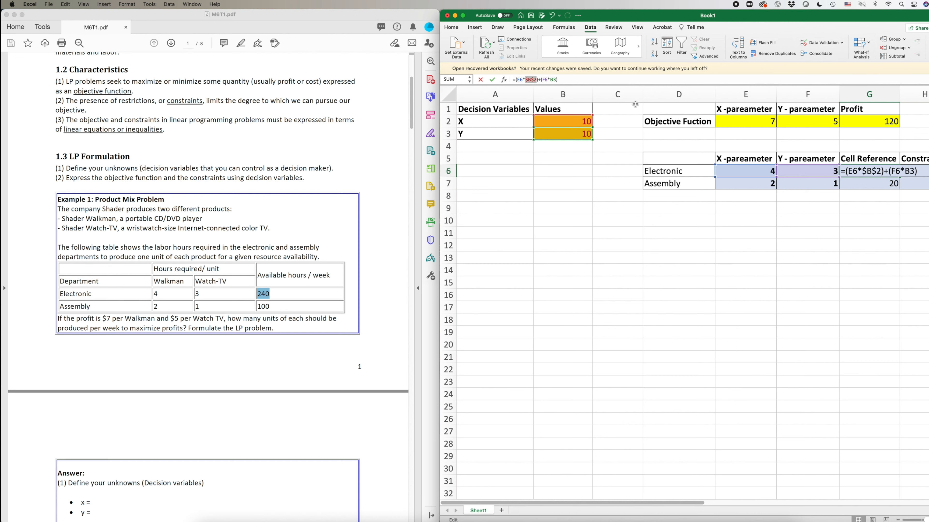
click(528, 84)
double_click(529, 80)
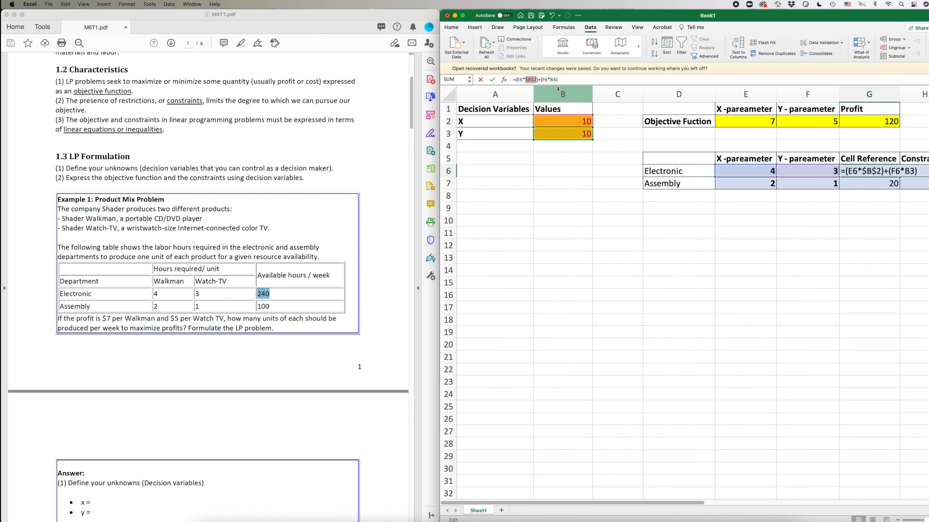
click(551, 80)
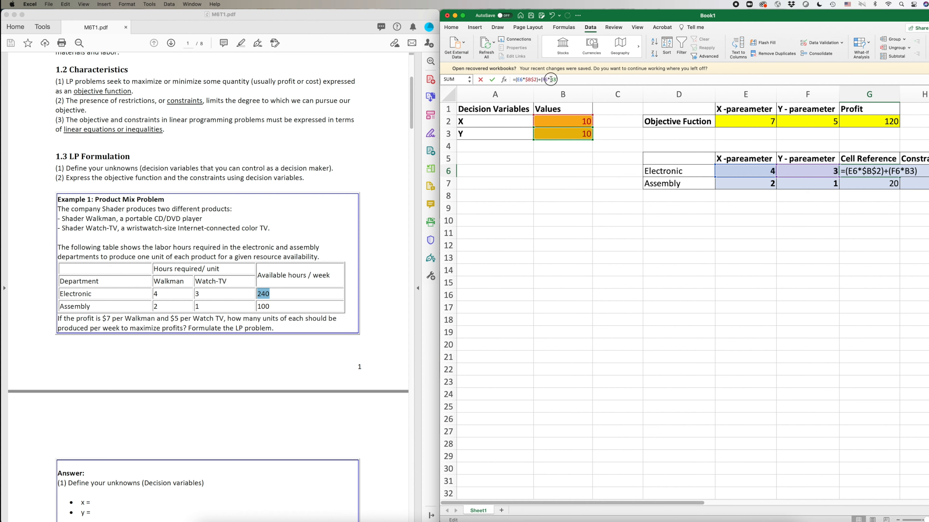
double_click(552, 79)
key(F4)
click(663, 256)
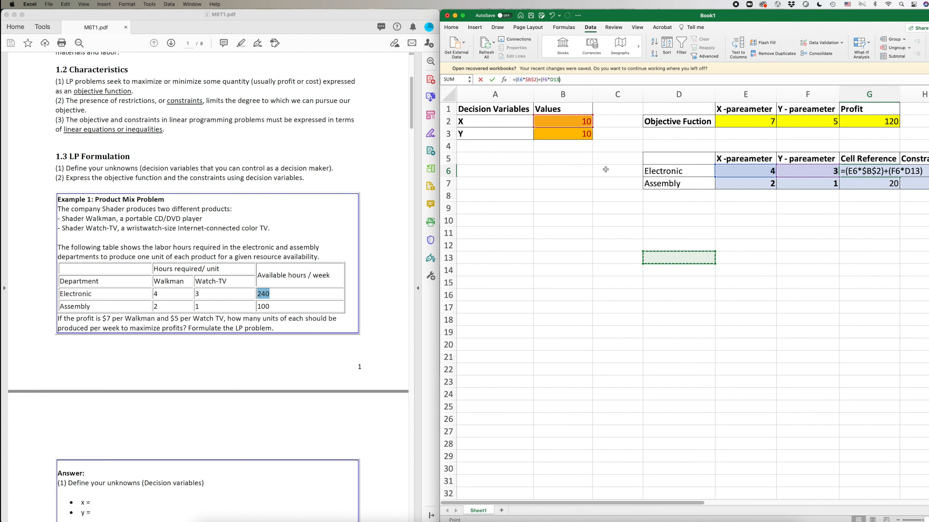
key(super+z)
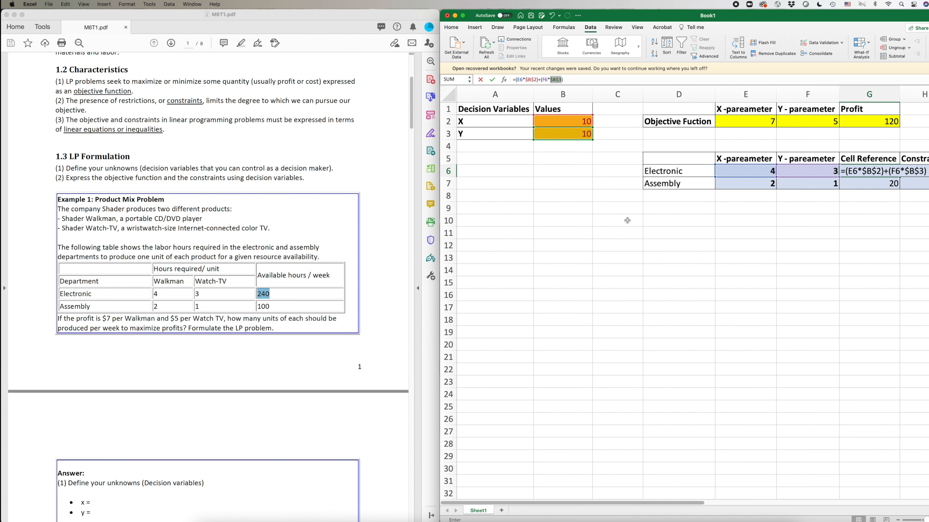
click(568, 79)
key(Return)
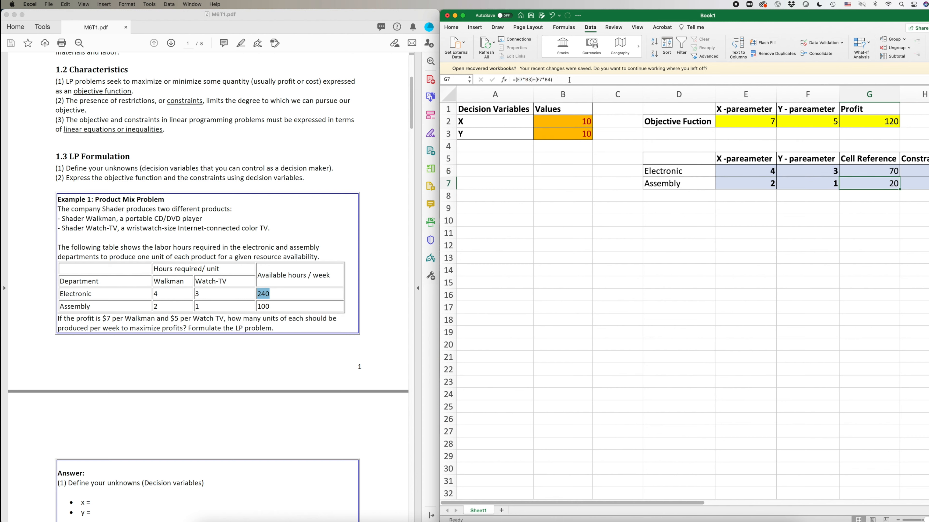
Fill the corrected formula down to G7 and confirm Assembly shows 30.
click(888, 173)
drag(900, 177, 898, 189)
click(894, 234)
click(884, 185)
click(556, 80)
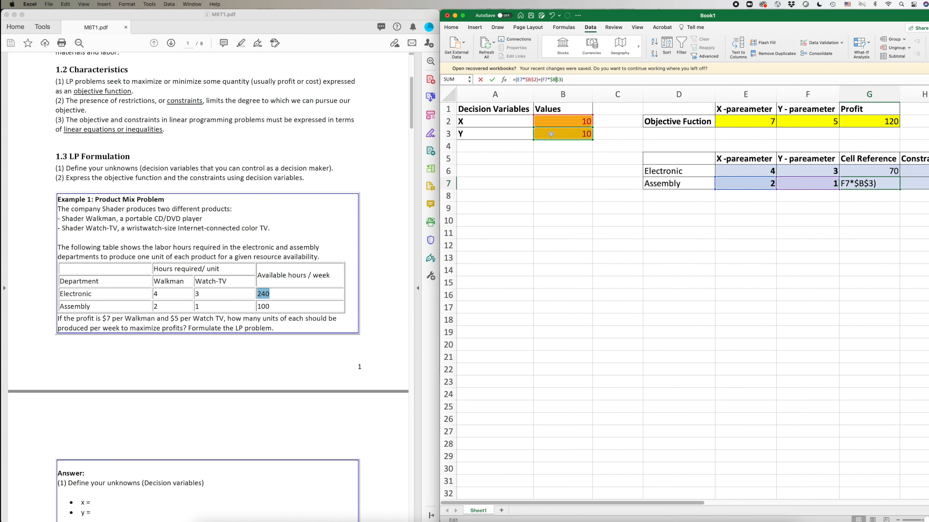
click(870, 243)
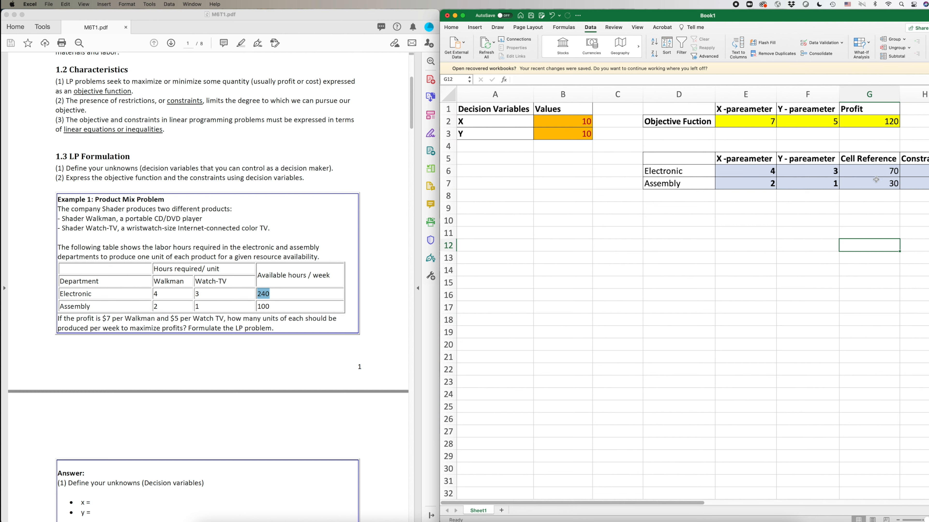
Set trial decision values X = 3 in B2 and Y = 5 in B3.
key(Up)
key(Up)
key(Up)
key(Up)
key(Up)
key(Up)
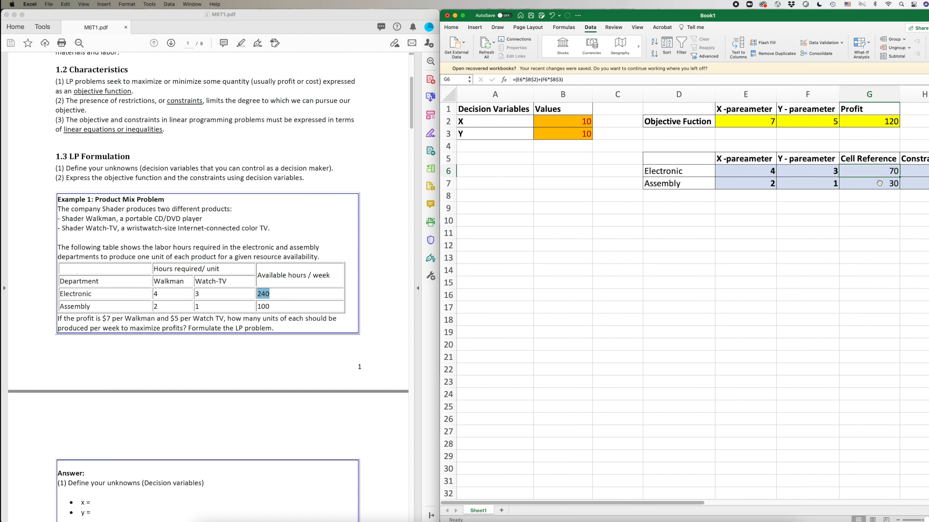
click(875, 183)
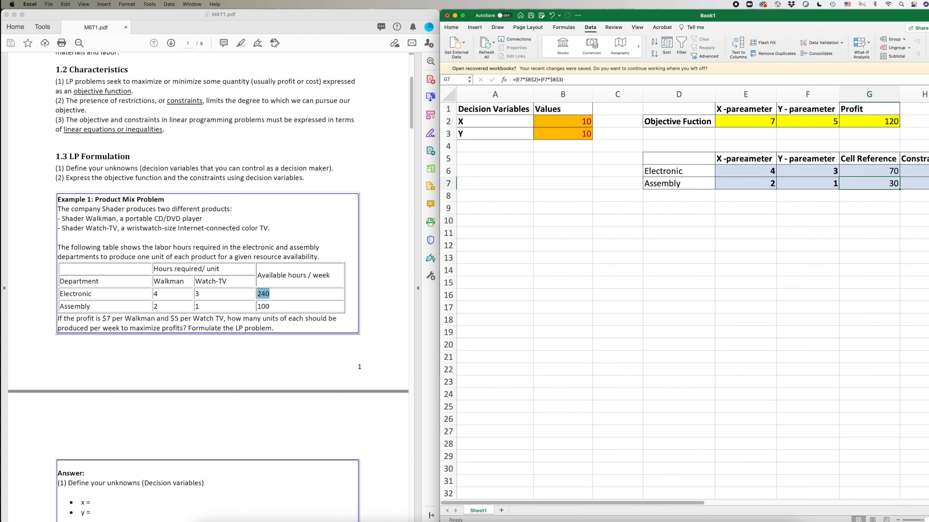
key(Right)
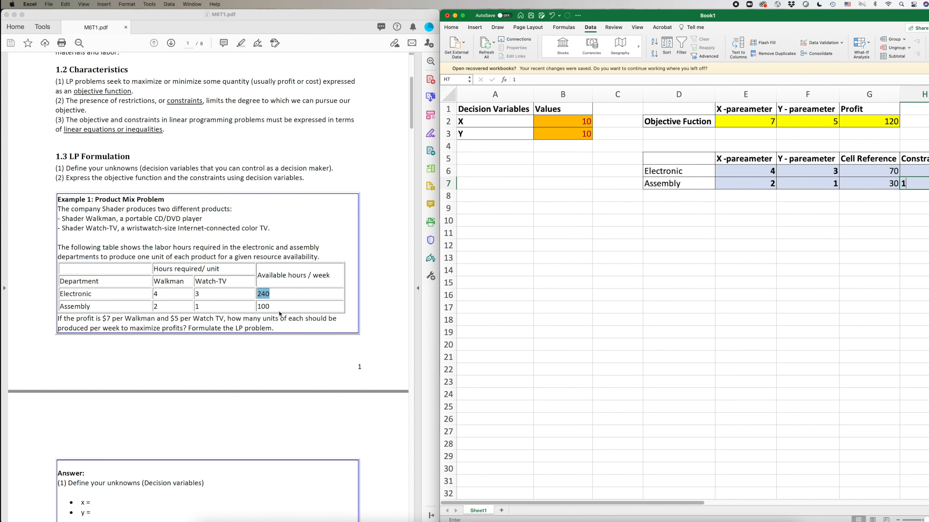
click(775, 307)
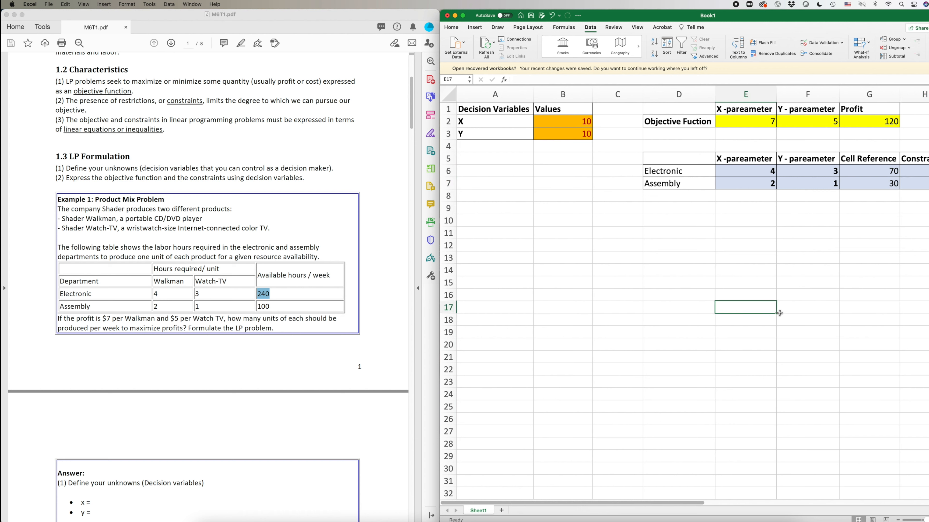
drag(571, 117, 571, 134)
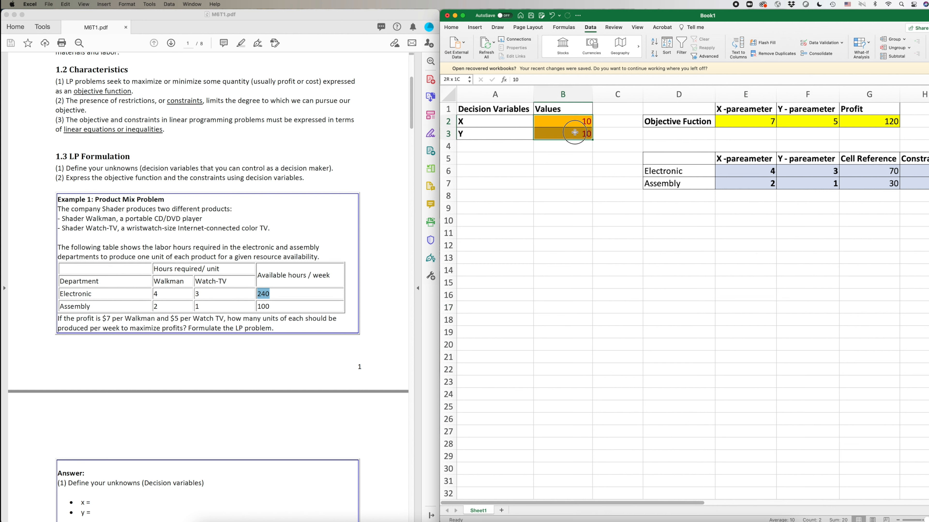
click(580, 122)
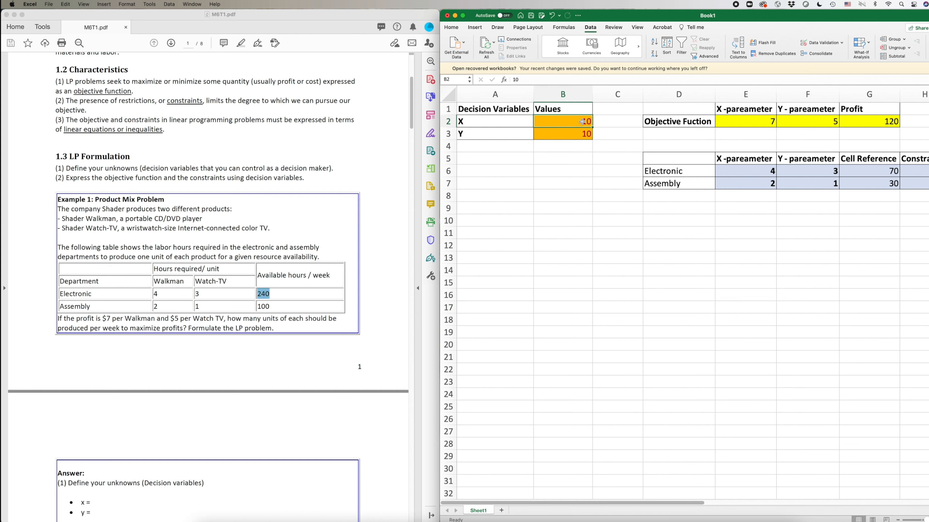
text(3)
key(Return)
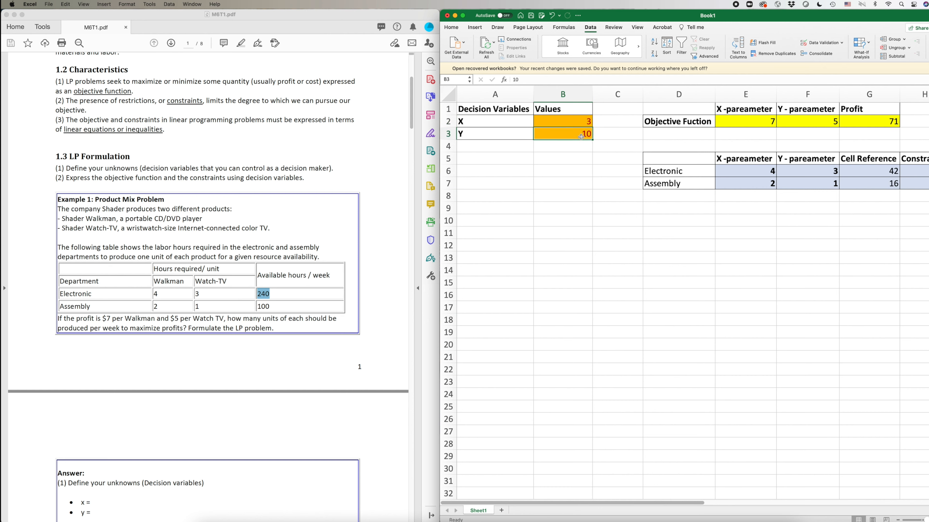
text(5)
key(Return)
Check profit 46 and hours used 27 and 11 against 240 and 100 available.
drag(581, 123, 581, 137)
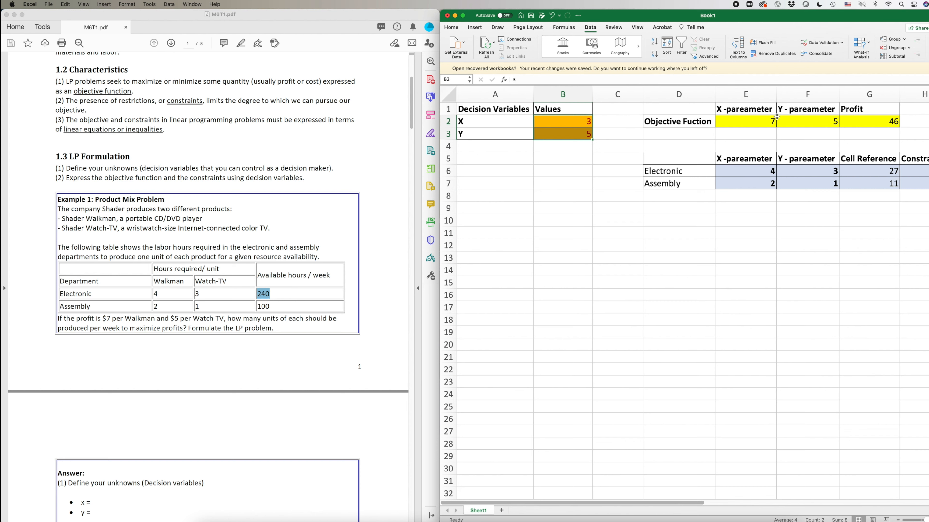
click(879, 119)
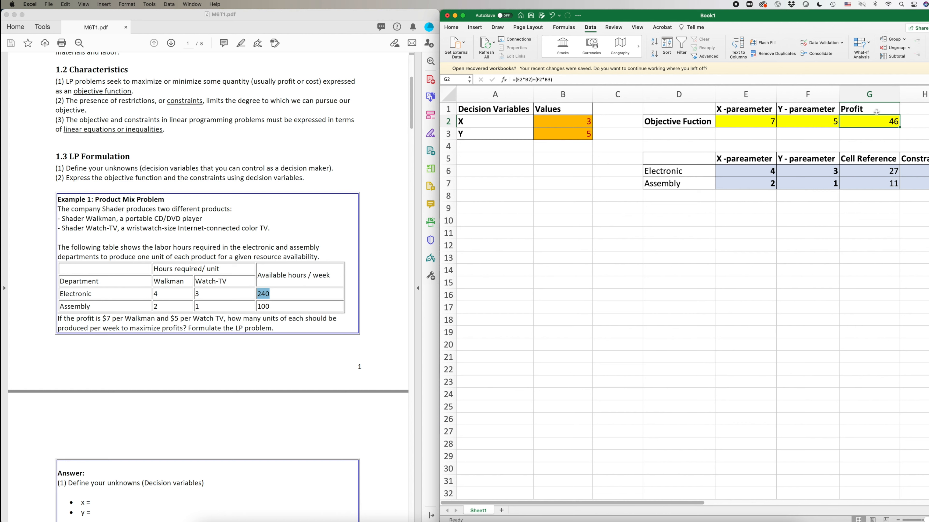
click(878, 140)
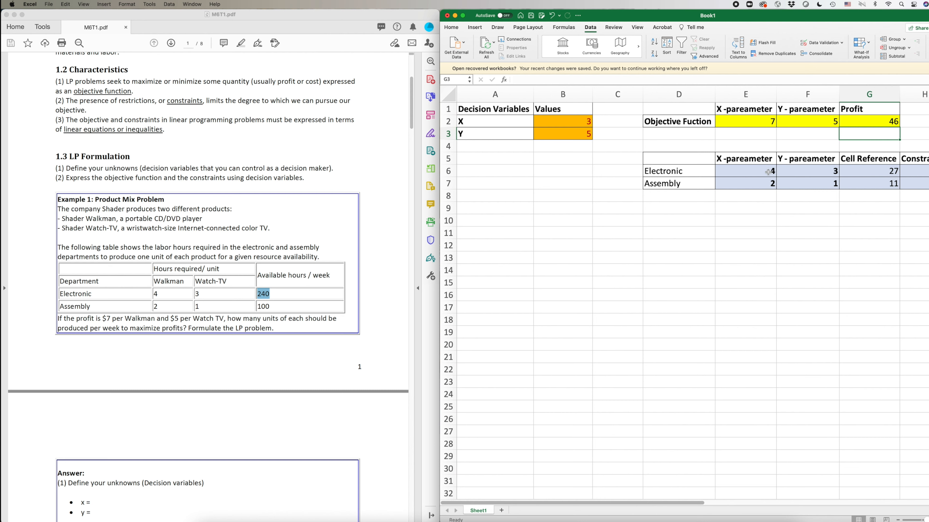
click(685, 170)
click(875, 171)
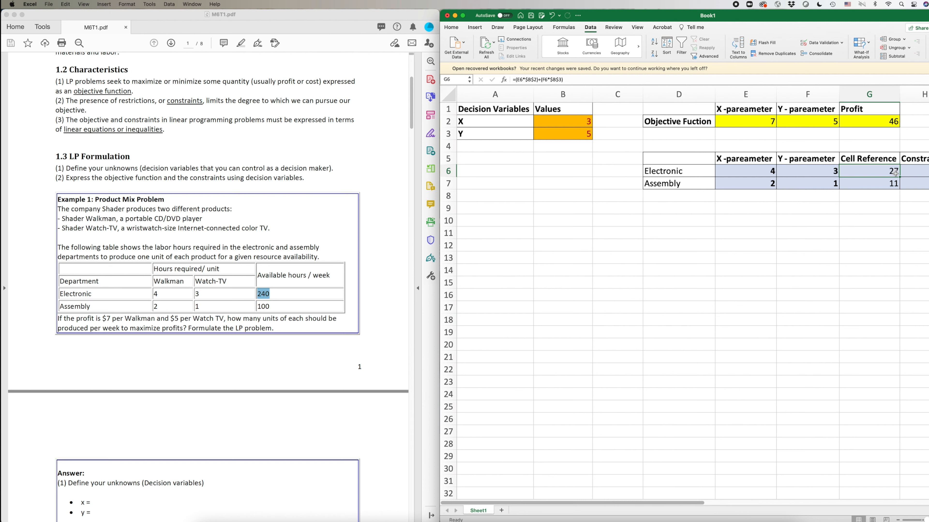
click(662, 183)
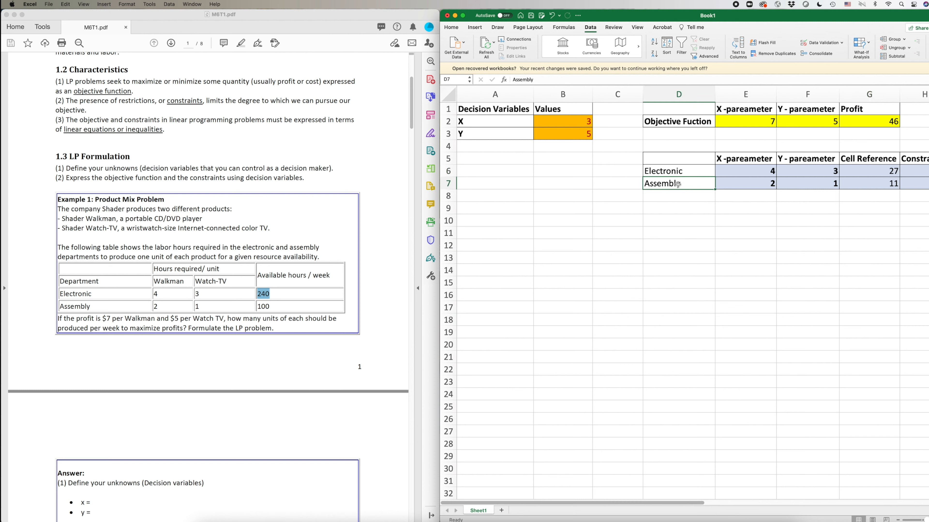
click(889, 184)
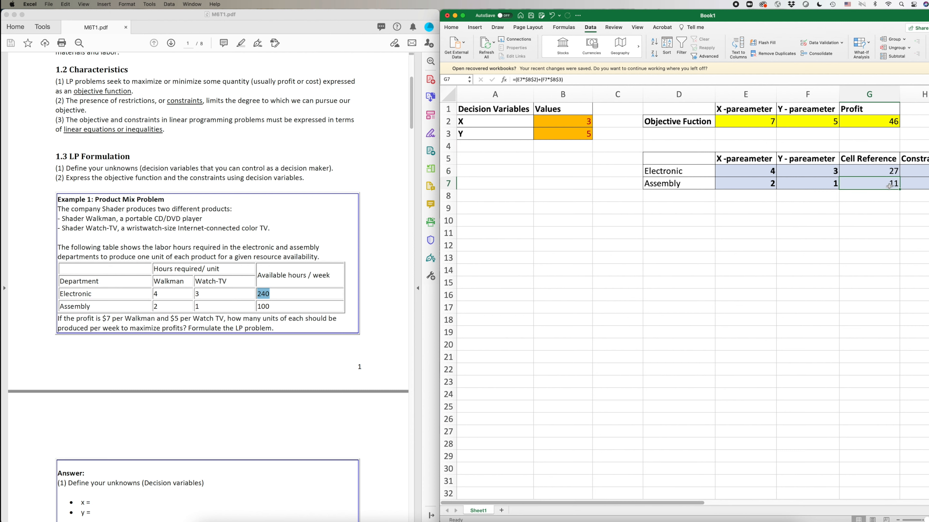
click(914, 171)
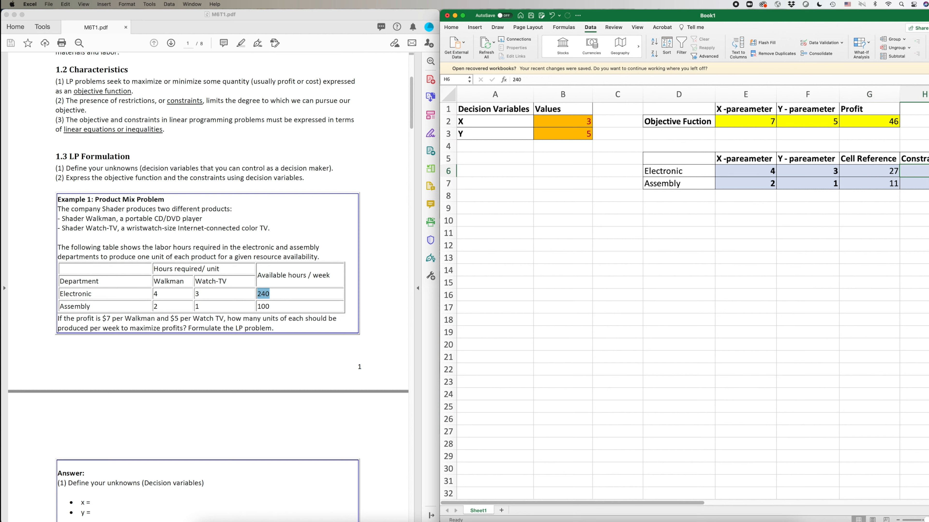
click(914, 184)
Reselect the decision cells B2:B3 and bring the Data tools back into view.
click(923, 219)
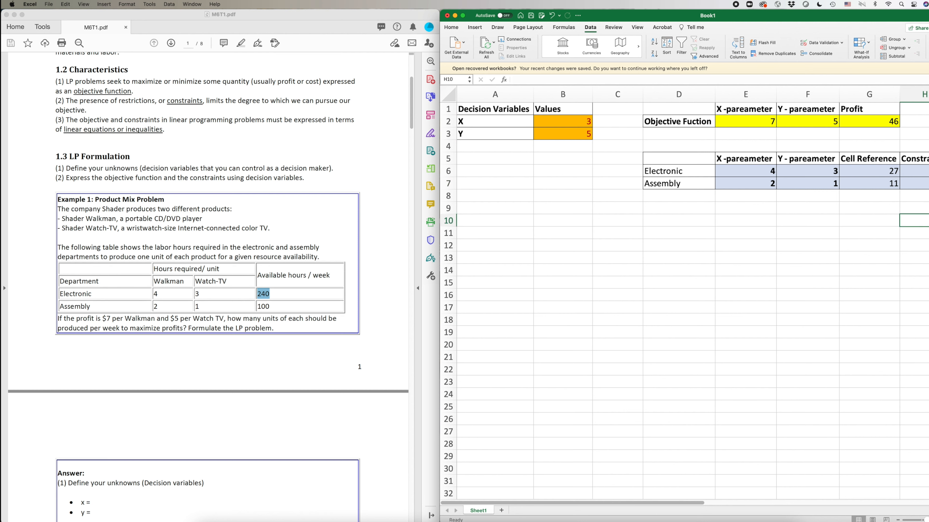
click(577, 207)
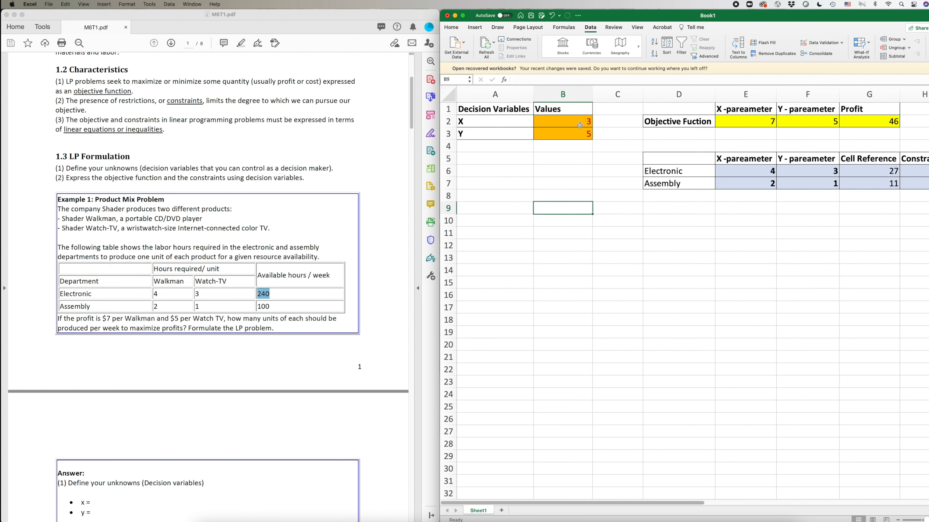
drag(576, 122, 577, 132)
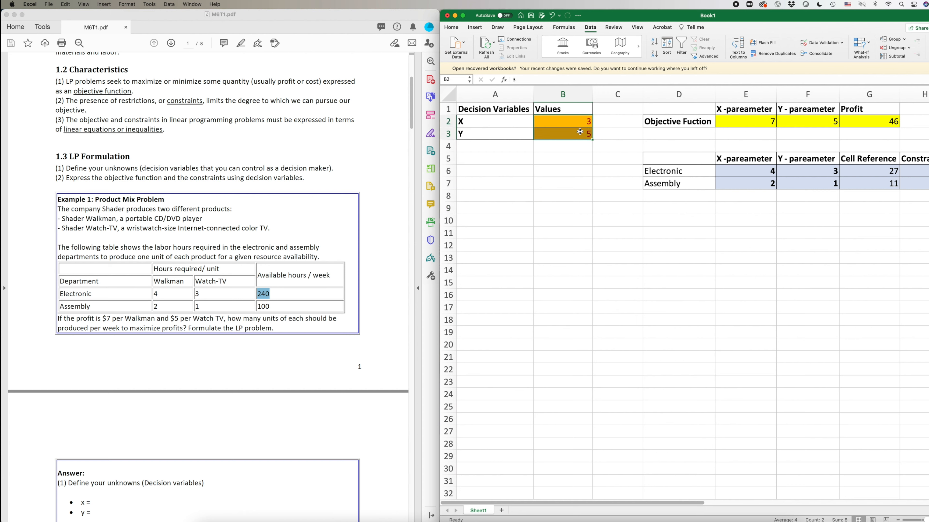
click(595, 196)
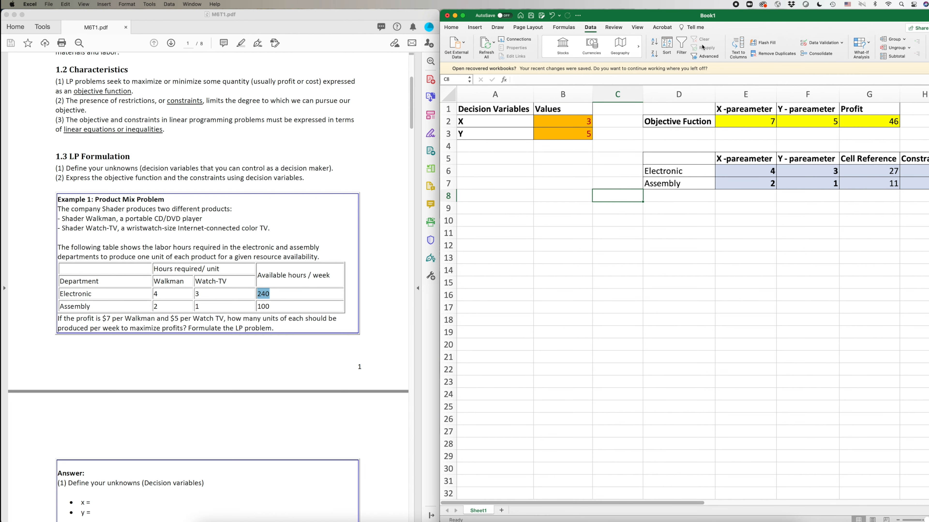
click(599, 28)
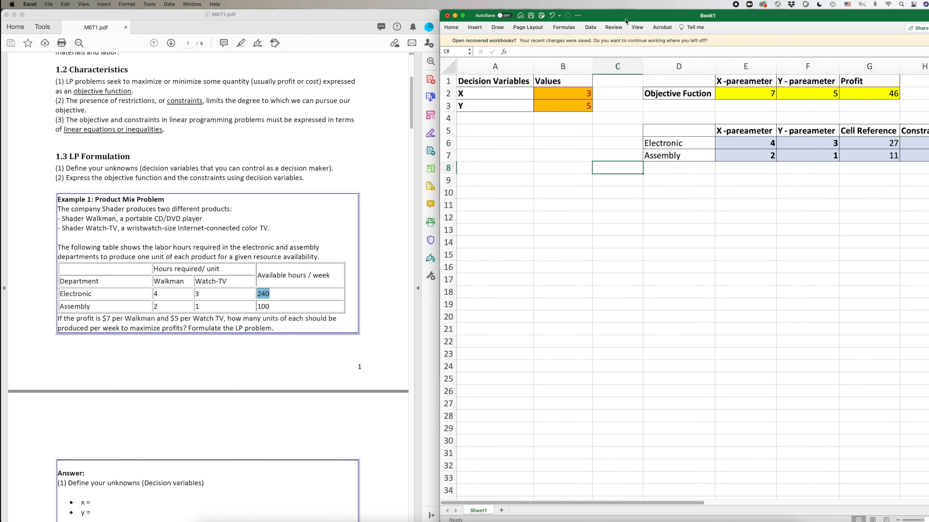
click(590, 27)
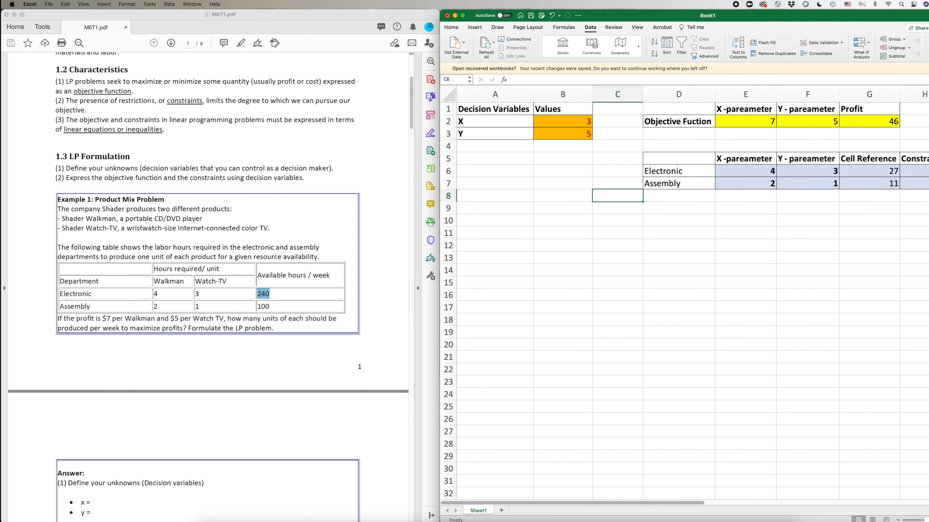
Set Profit cell $G$2 as the Solver objective, keeping Max selected.
drag(468, 181, 619, 229)
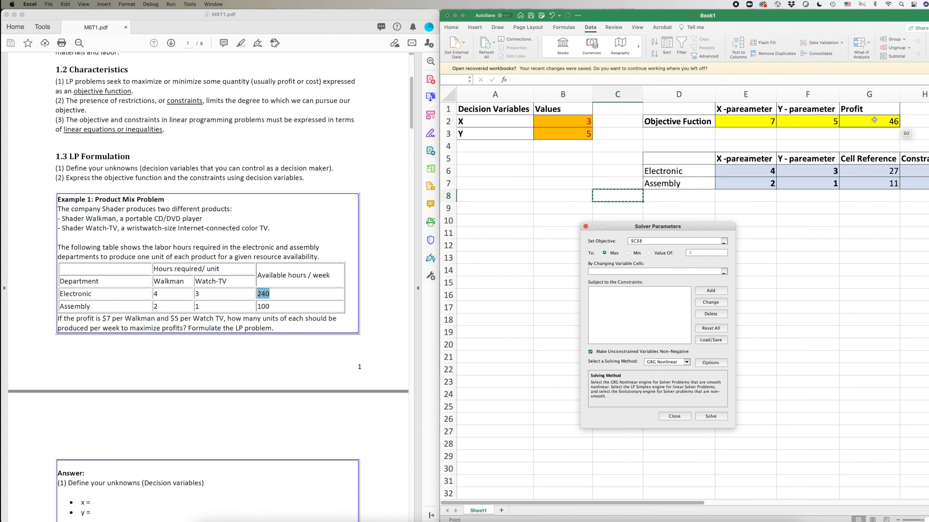
click(724, 243)
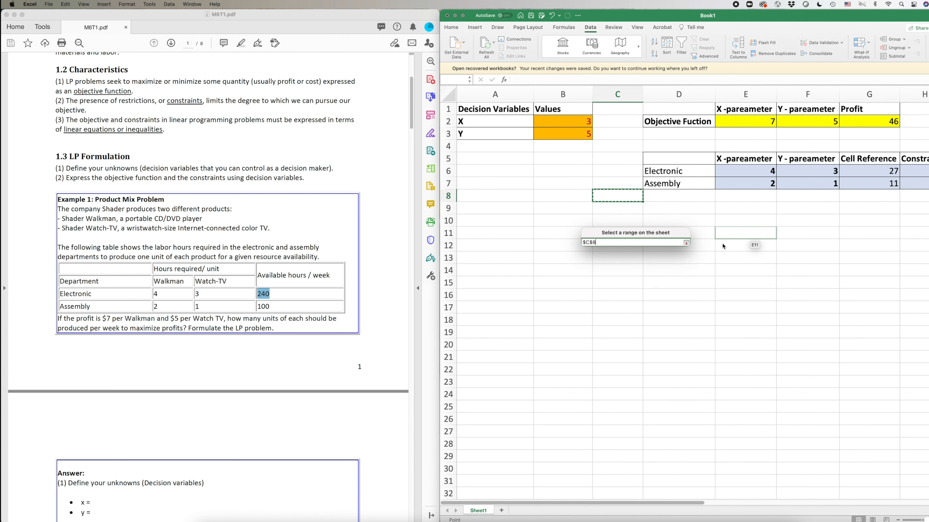
click(875, 124)
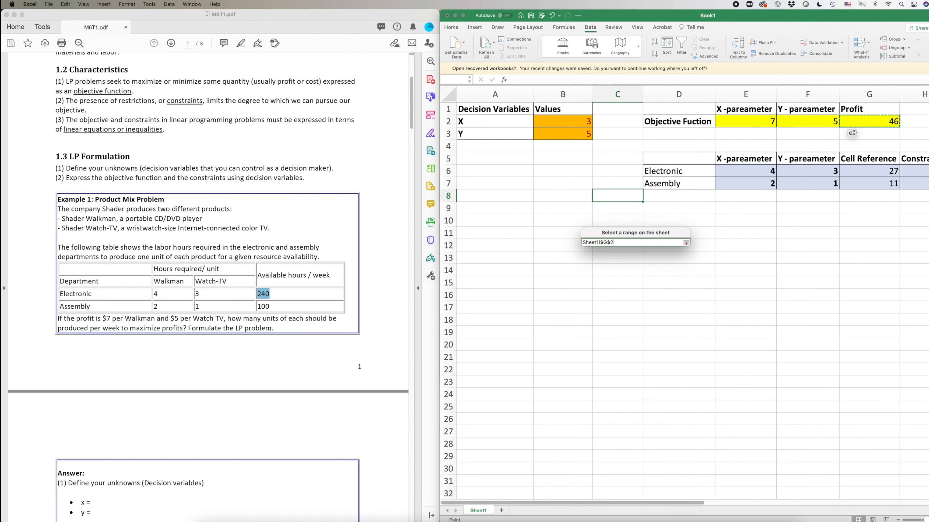
click(686, 242)
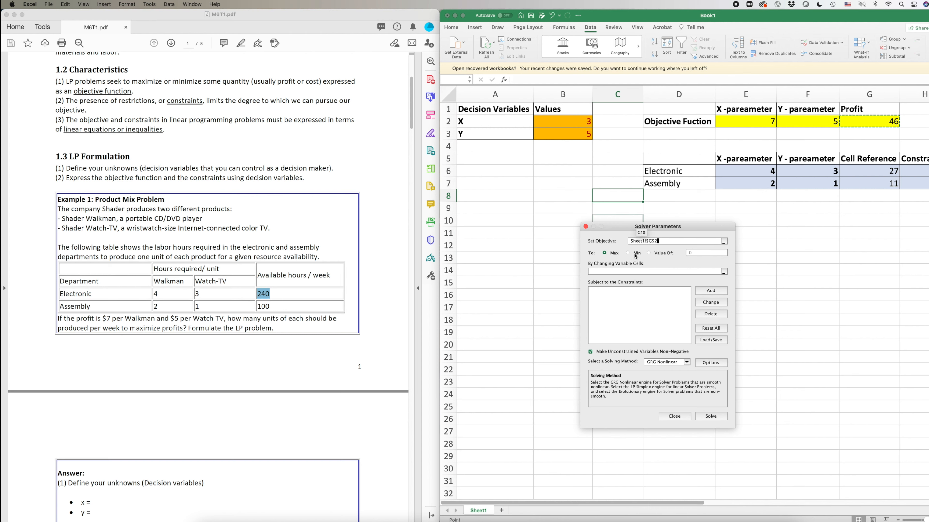
click(654, 266)
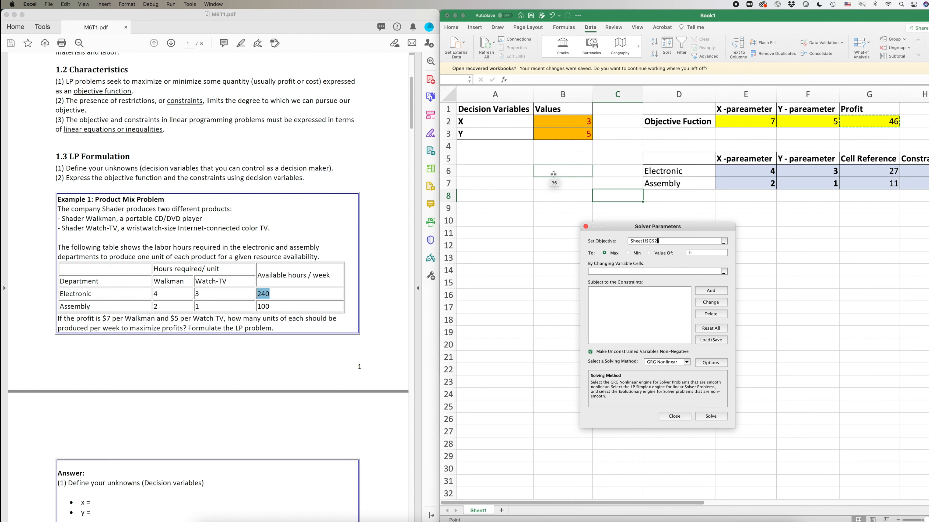
Set $B$2:$B$3 as Solver's By Changing Variable Cells.
click(724, 273)
click(724, 273)
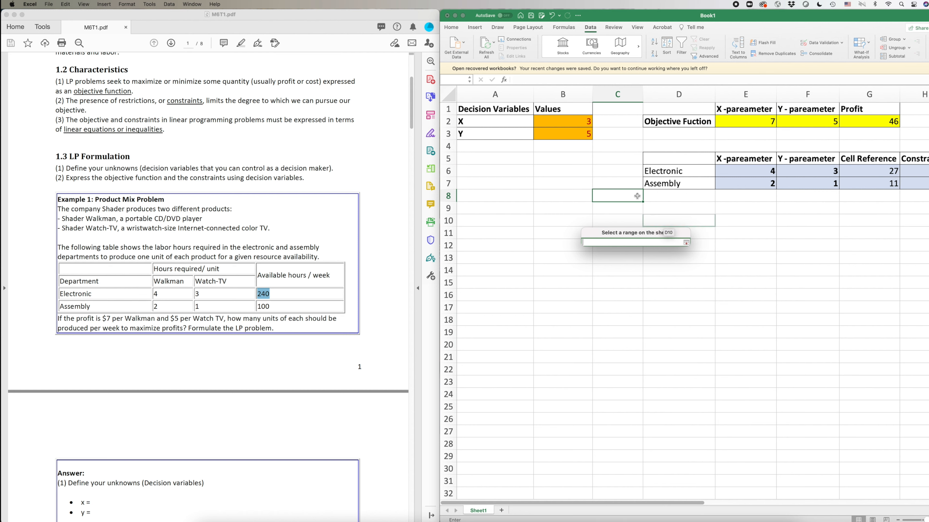
drag(567, 117, 569, 131)
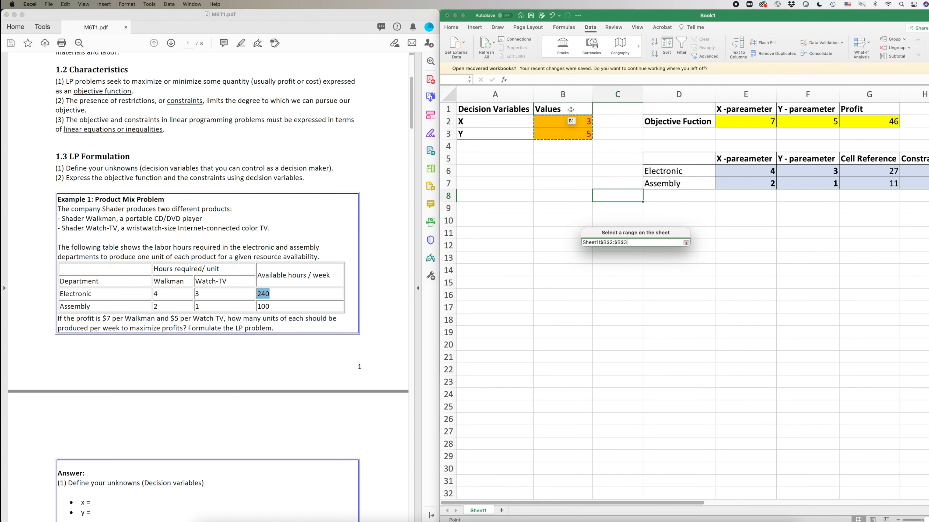
click(684, 244)
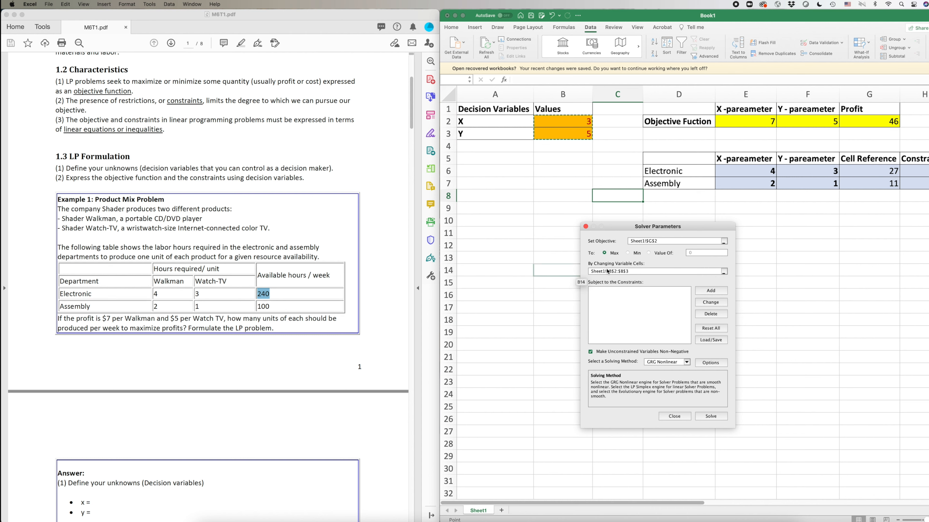
click(632, 317)
drag(618, 226, 567, 229)
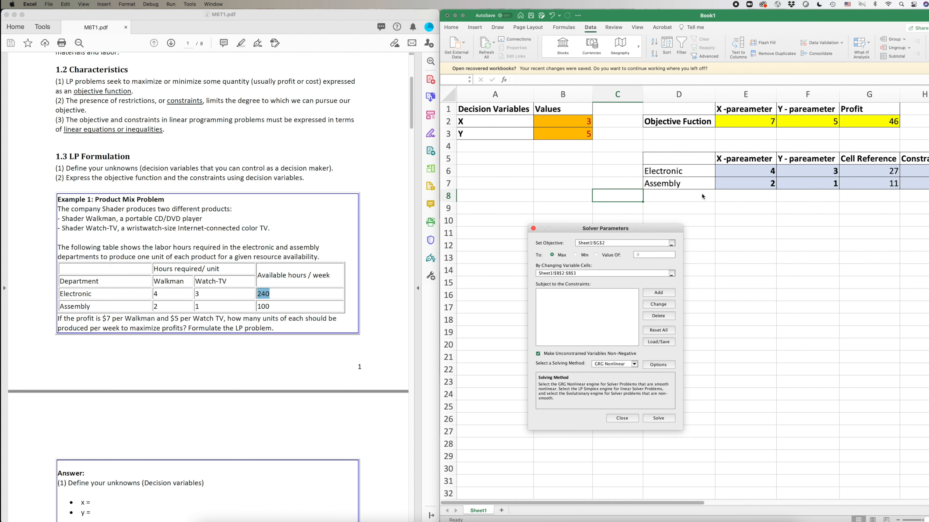
Add the Solver constraint $G$6 <= $H$6 for Electronic hours.
click(657, 295)
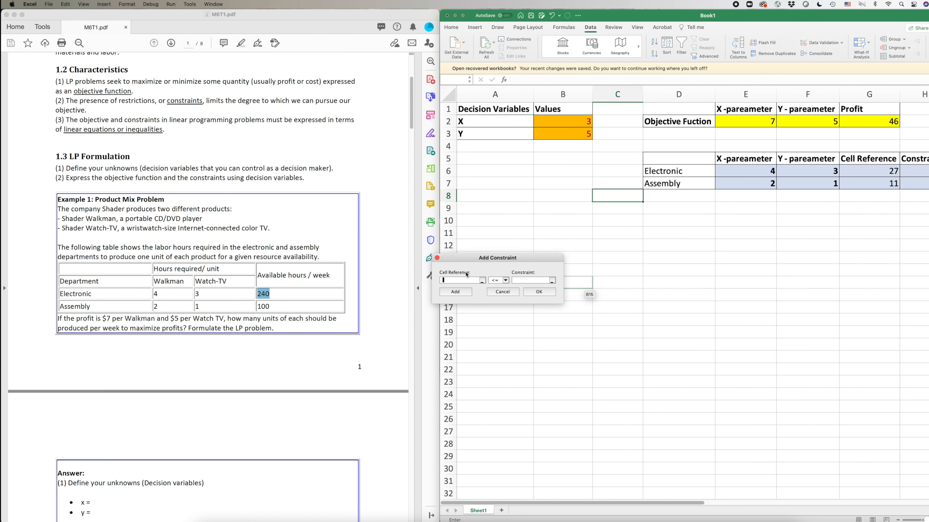
drag(472, 258, 553, 241)
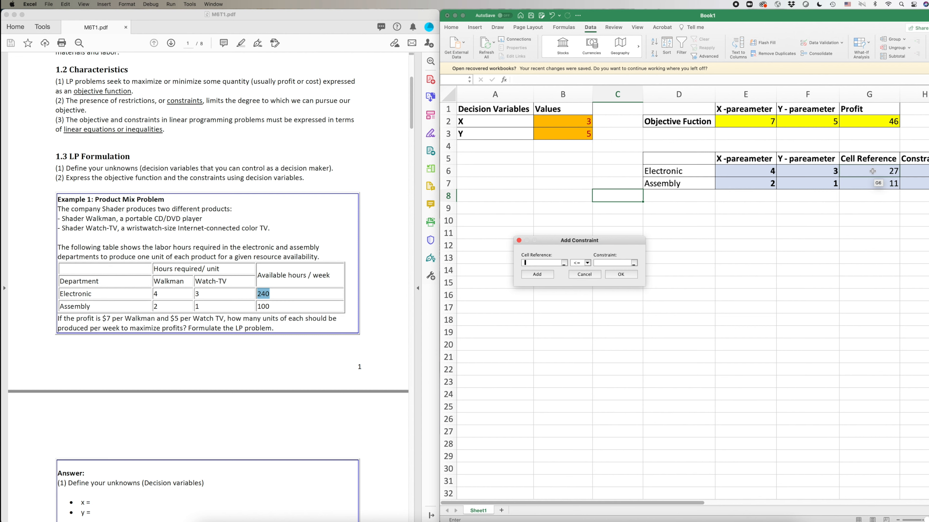
click(563, 263)
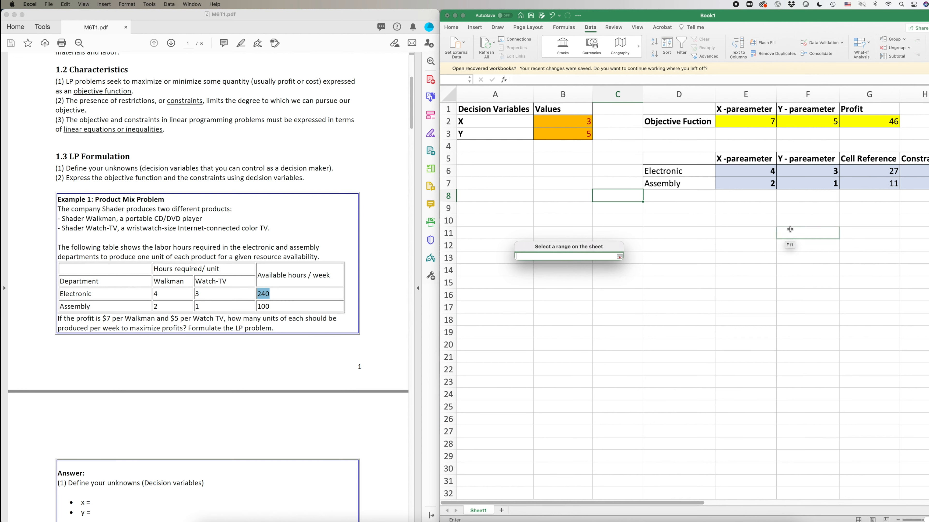
click(867, 170)
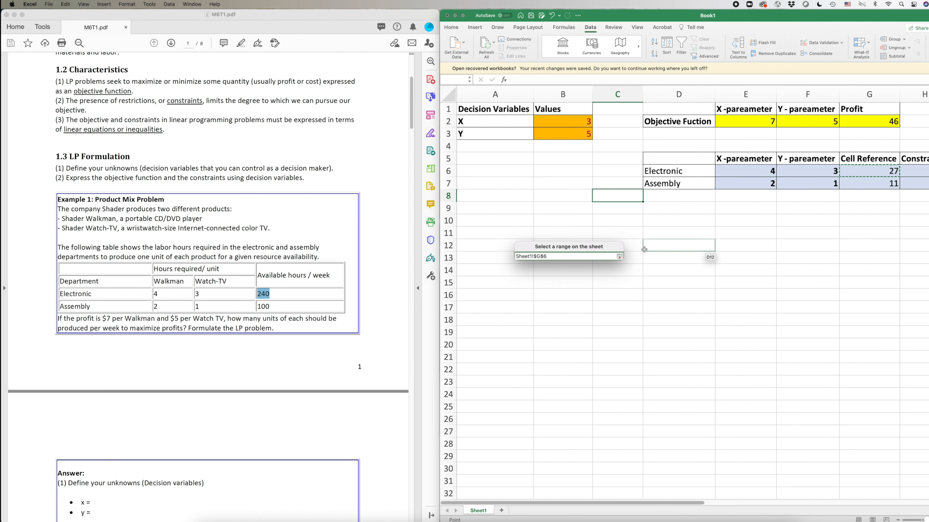
click(619, 256)
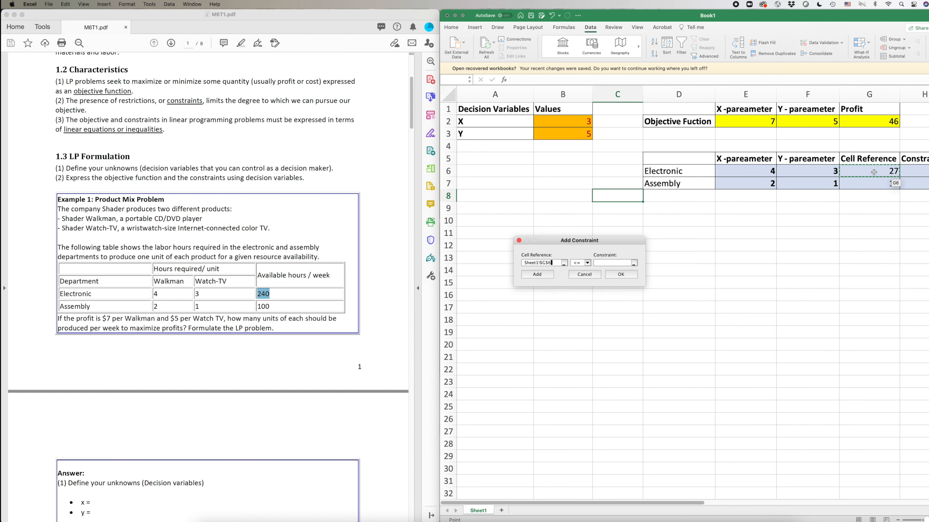
click(582, 265)
click(585, 271)
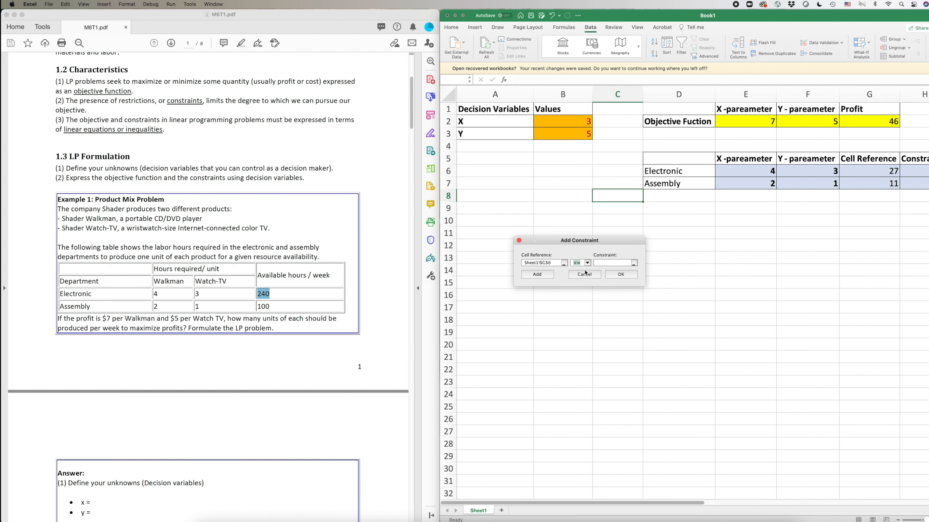
click(631, 264)
click(918, 171)
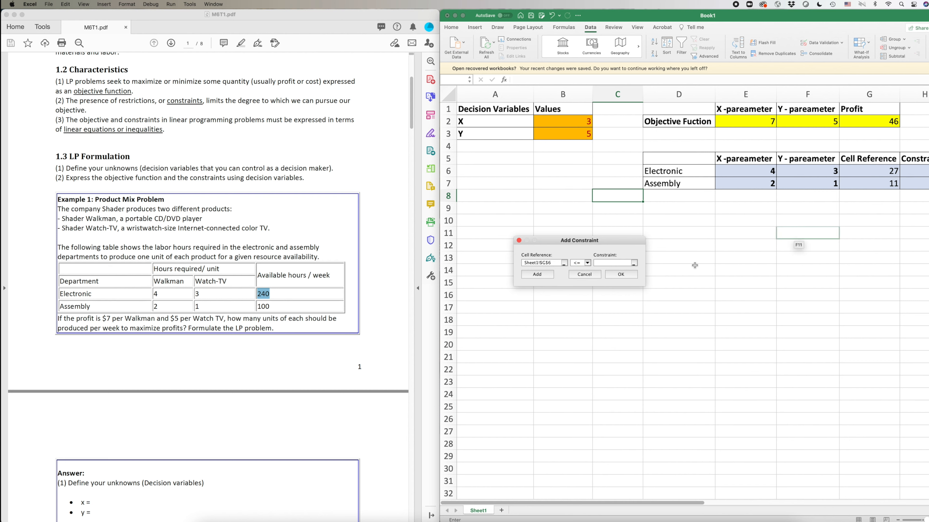
click(633, 263)
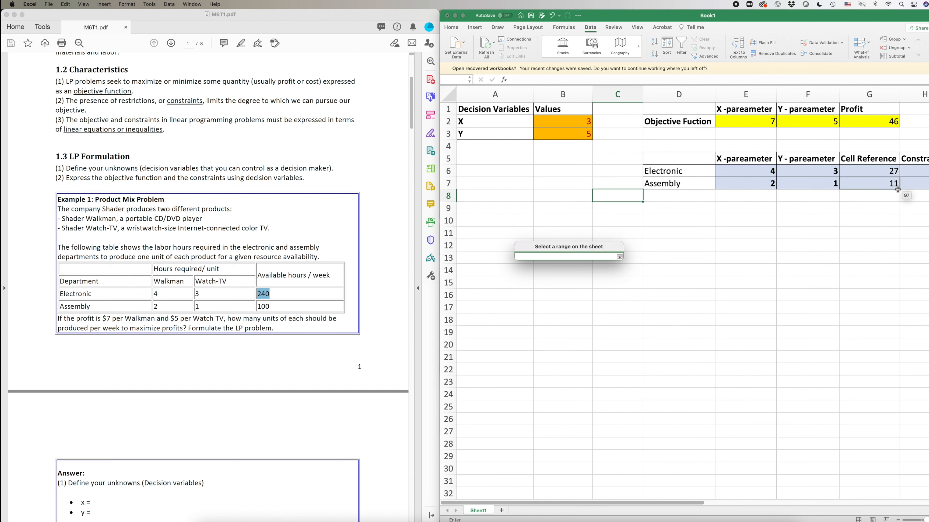
click(910, 173)
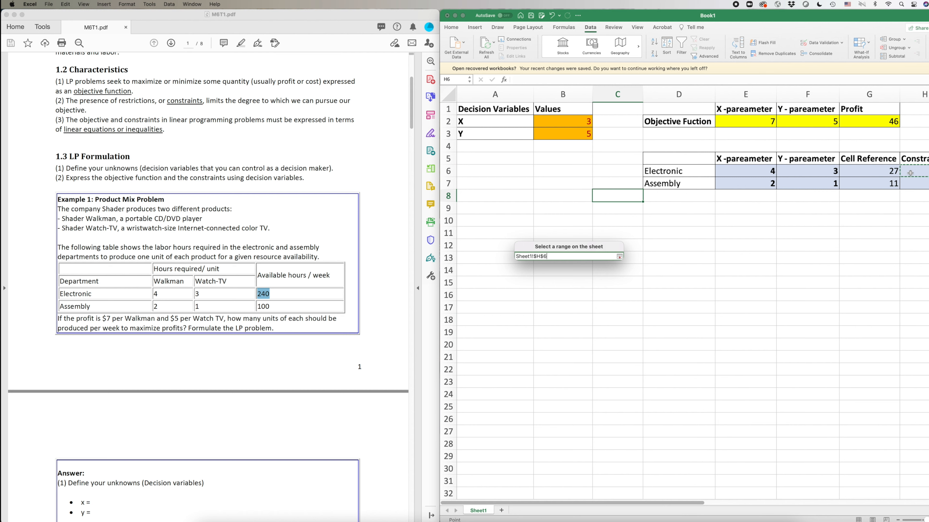
click(619, 257)
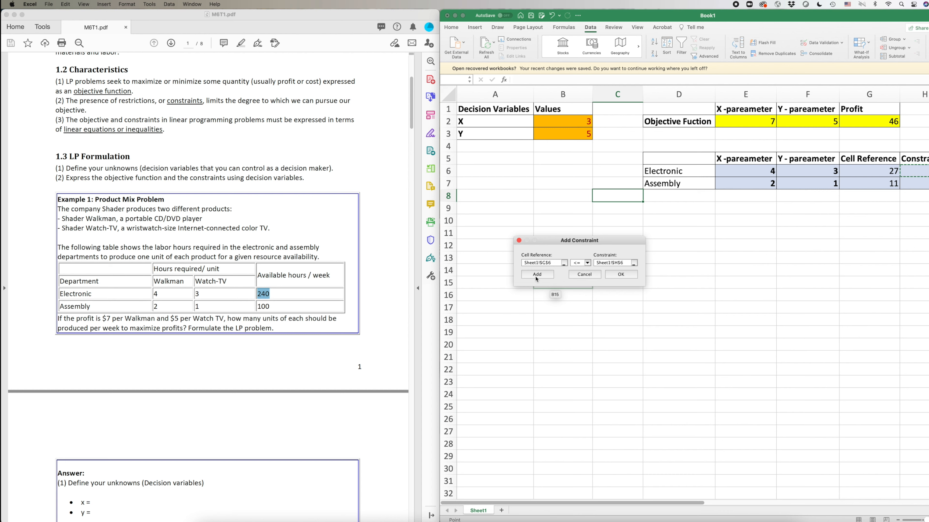
click(621, 274)
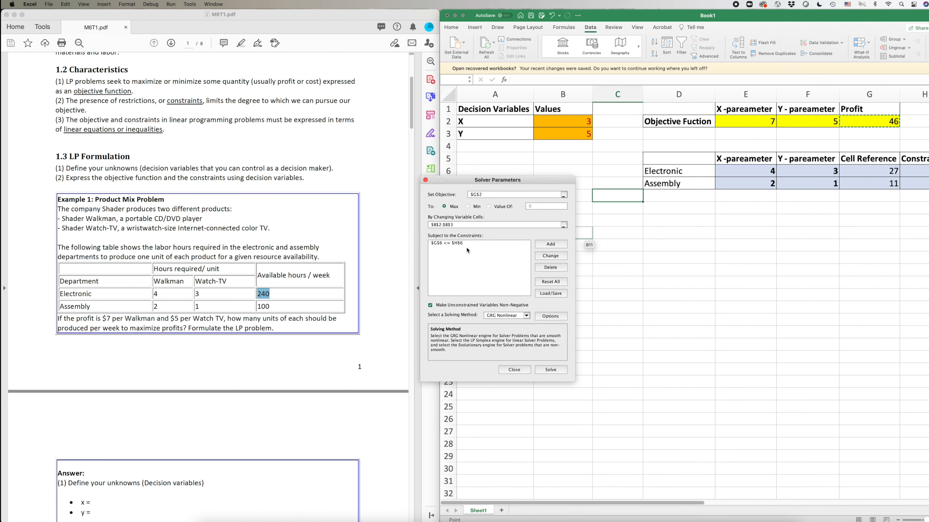
Add the Solver constraint $G$7 <= $H$7 capping the Assembly hours used.
click(467, 245)
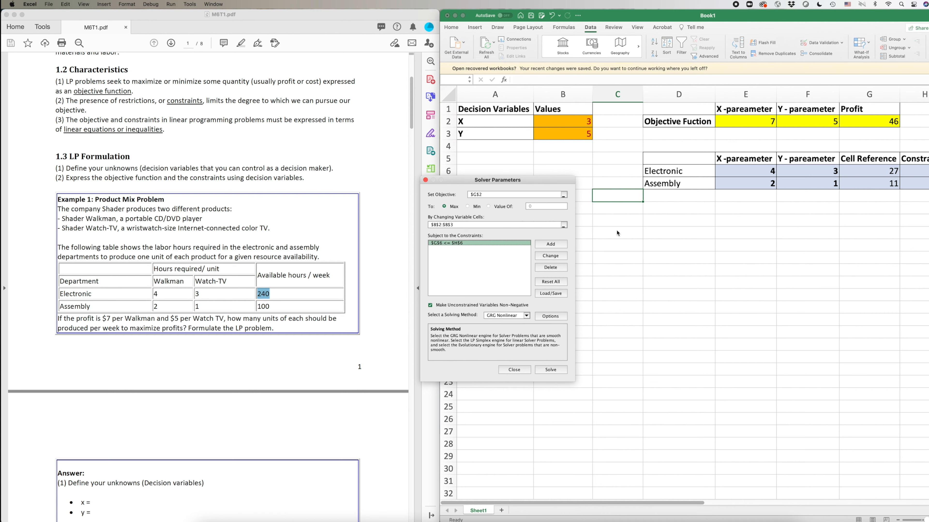
click(559, 245)
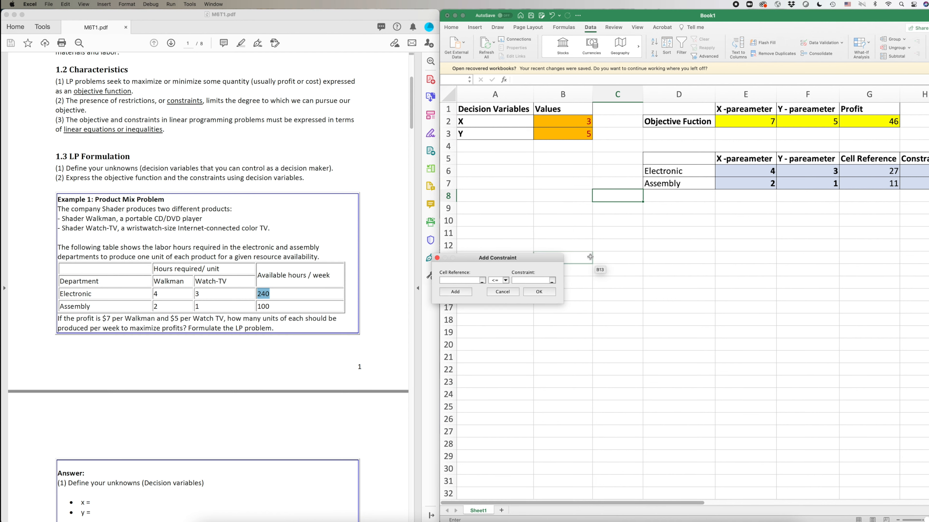
click(482, 283)
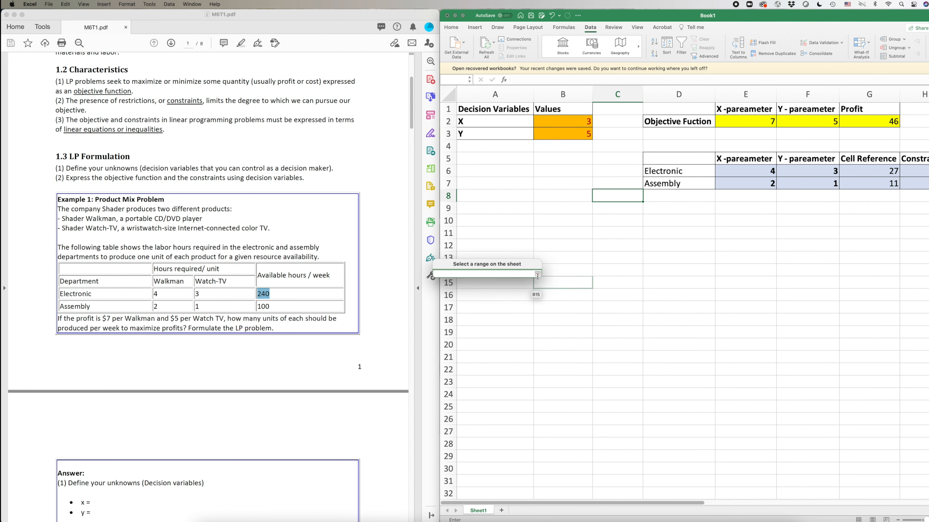
click(538, 275)
click(482, 280)
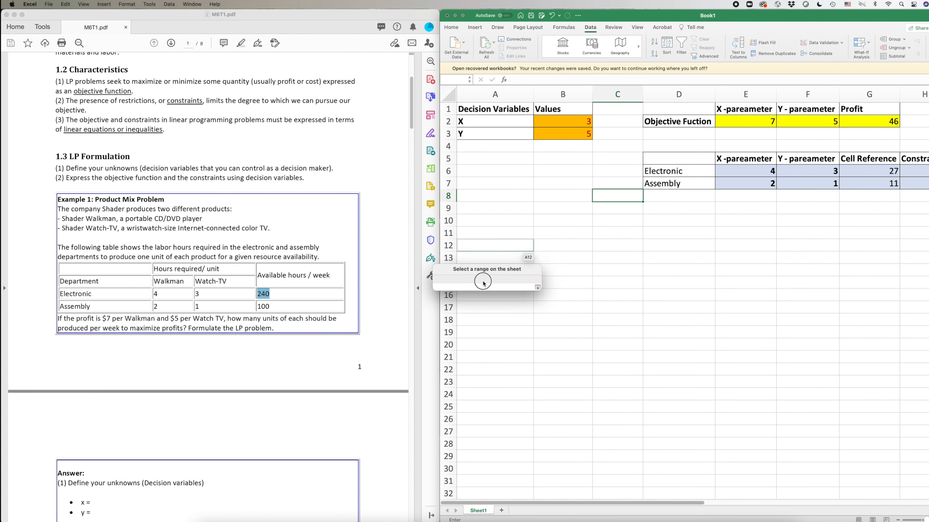
click(537, 274)
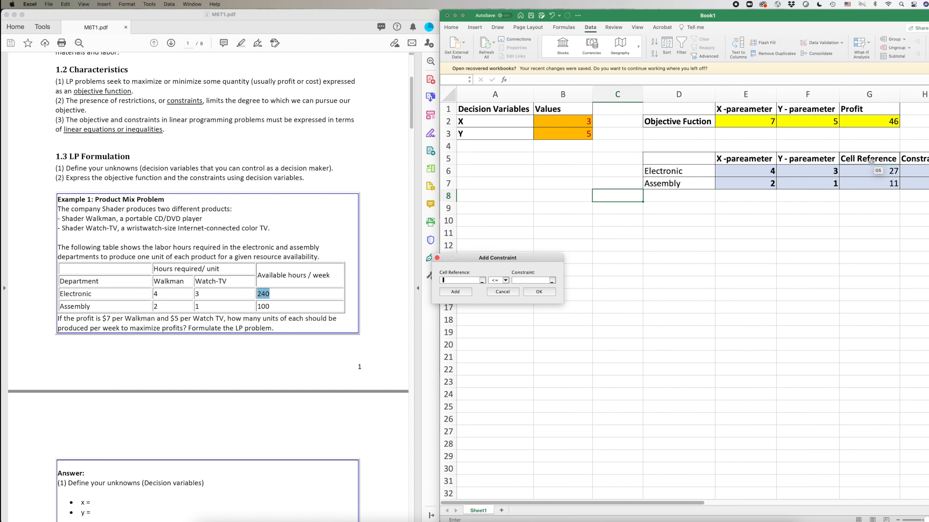
click(482, 280)
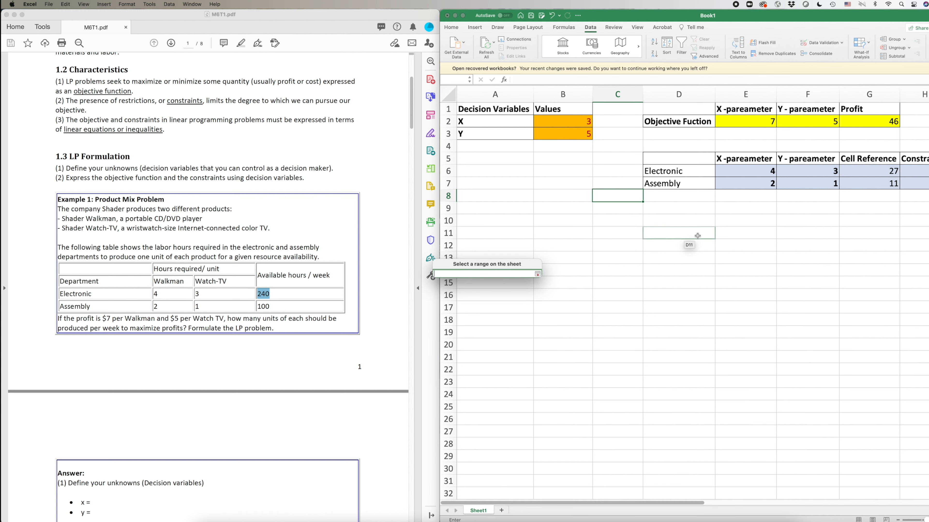
click(883, 184)
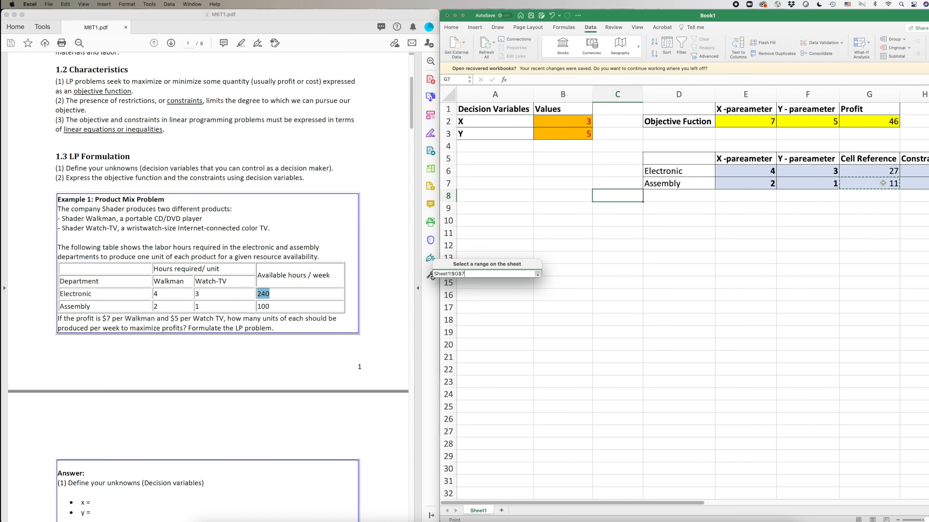
click(537, 274)
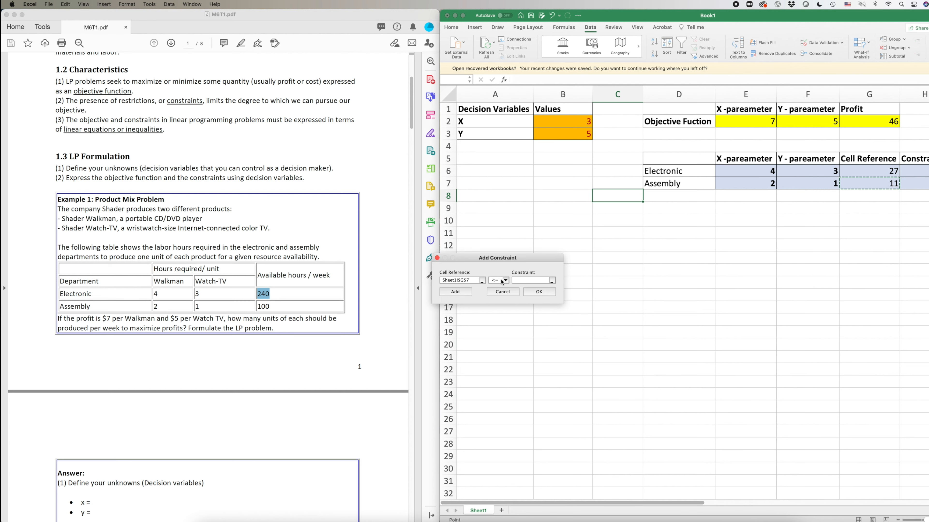
click(517, 280)
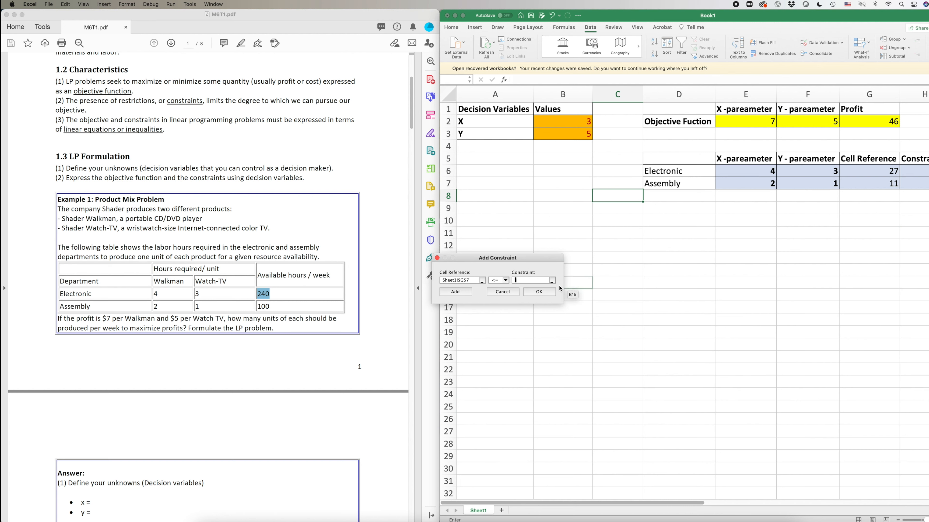
click(551, 281)
click(914, 184)
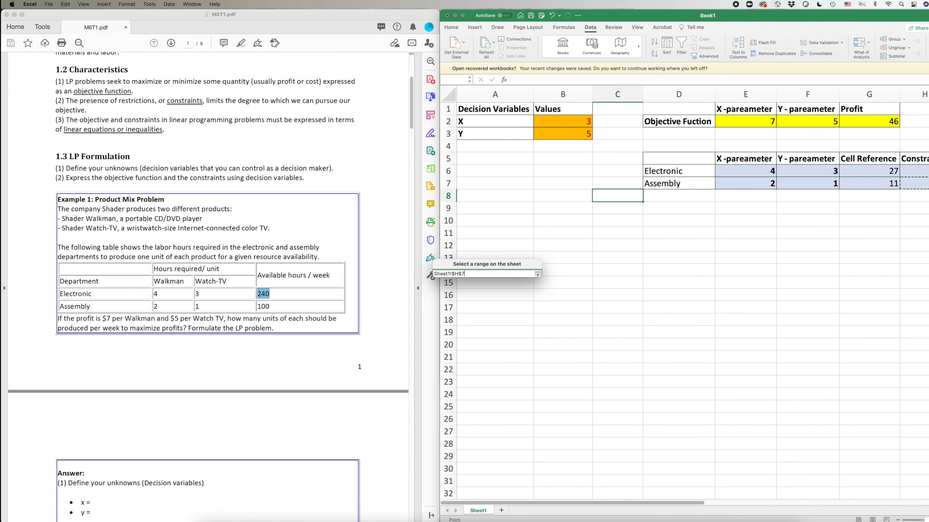
click(540, 274)
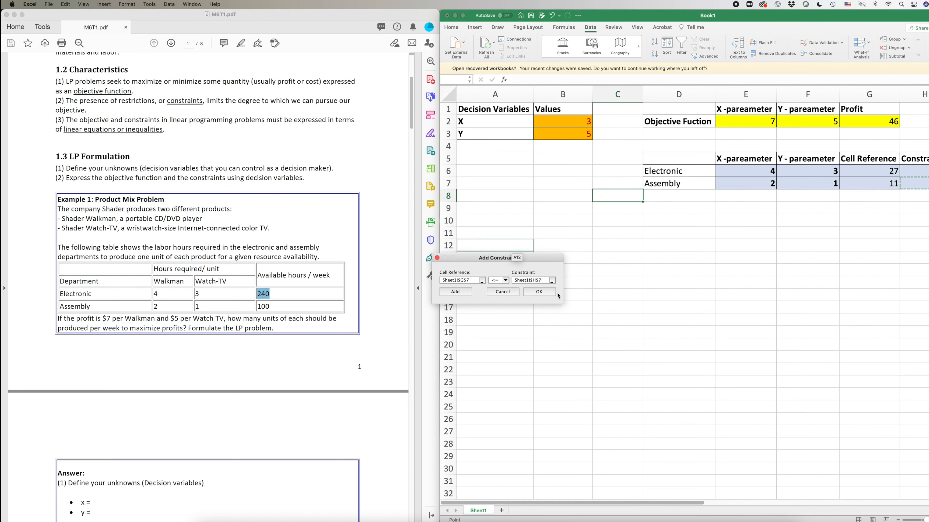
click(550, 295)
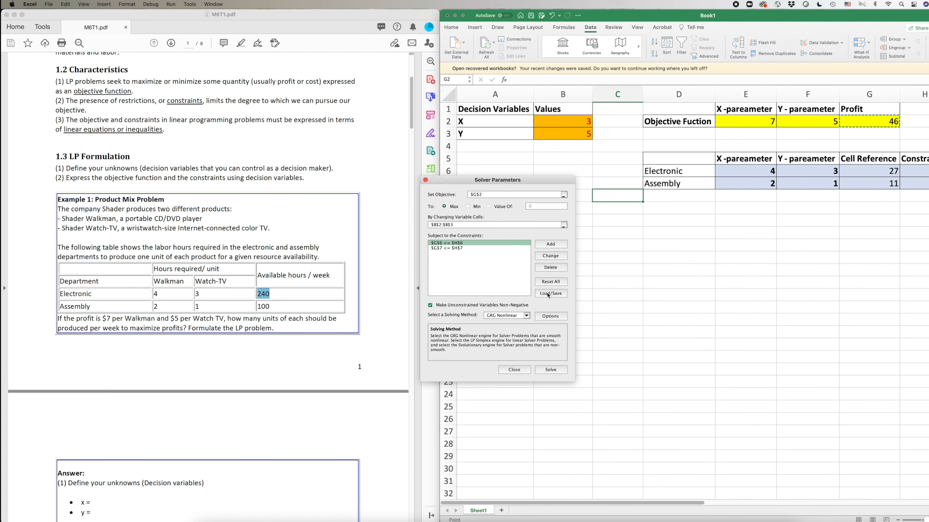
Choose Simplex LP as the solving method and solve, giving X 30, Y 40, profit 410.
drag(462, 181, 511, 192)
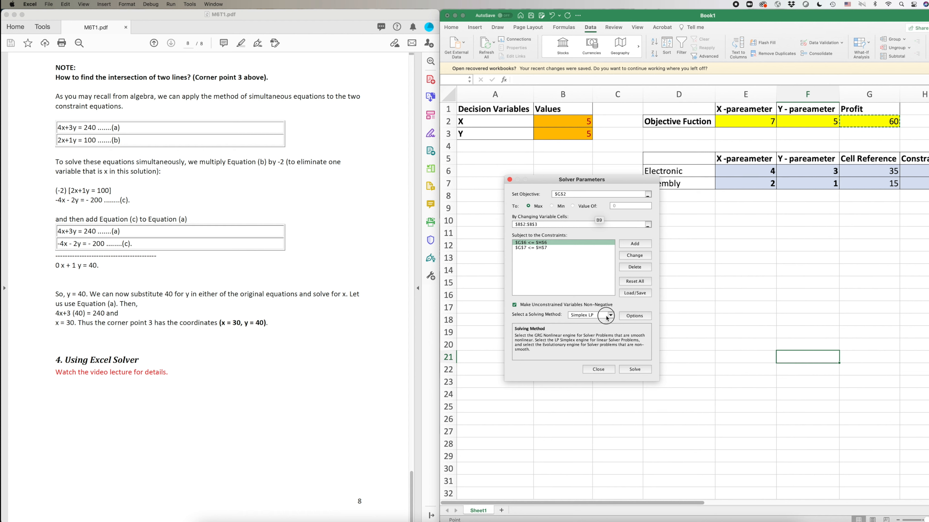
click(605, 319)
click(594, 315)
click(595, 315)
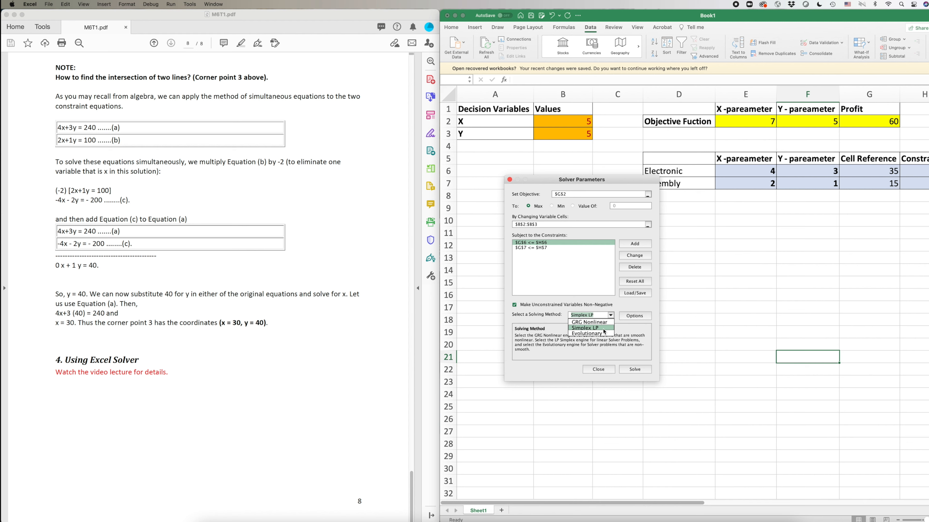
click(589, 328)
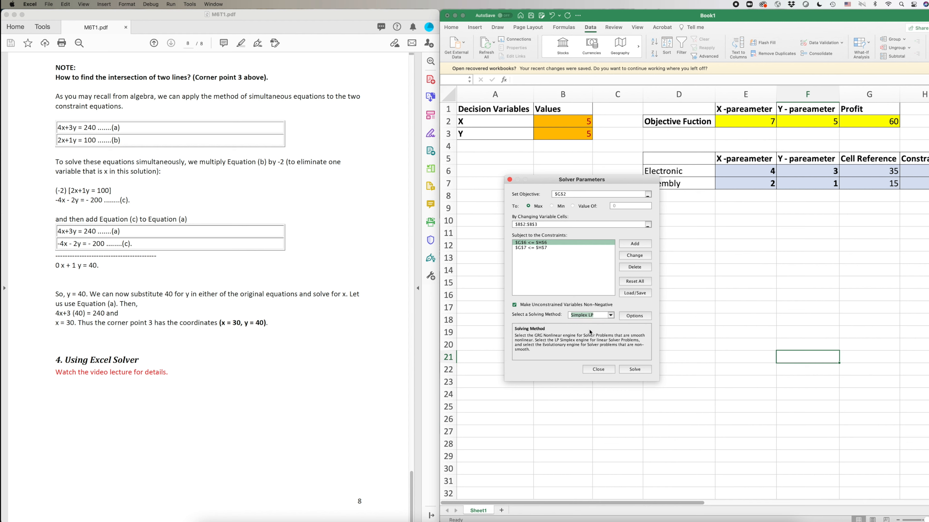
click(633, 370)
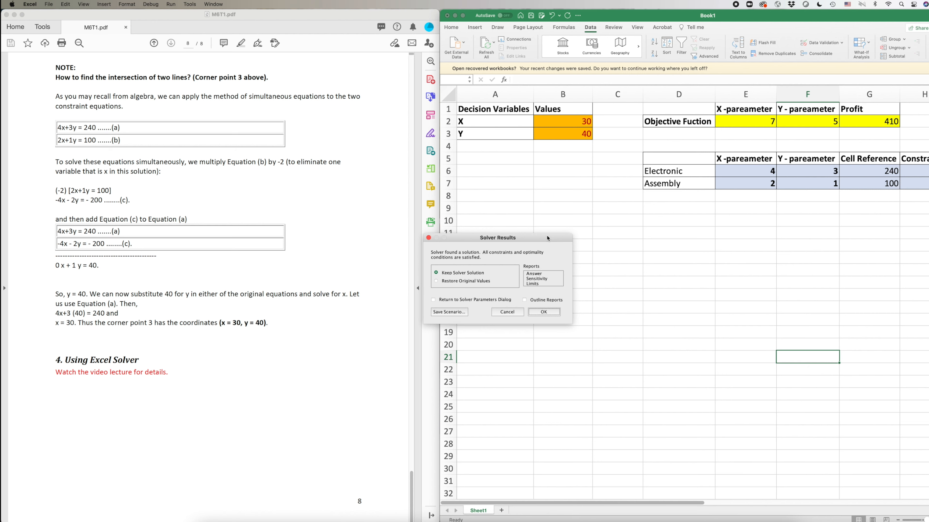
Keep the Solver solution and generate the Answer, Sensitivity and Limits reports.
drag(548, 239, 595, 223)
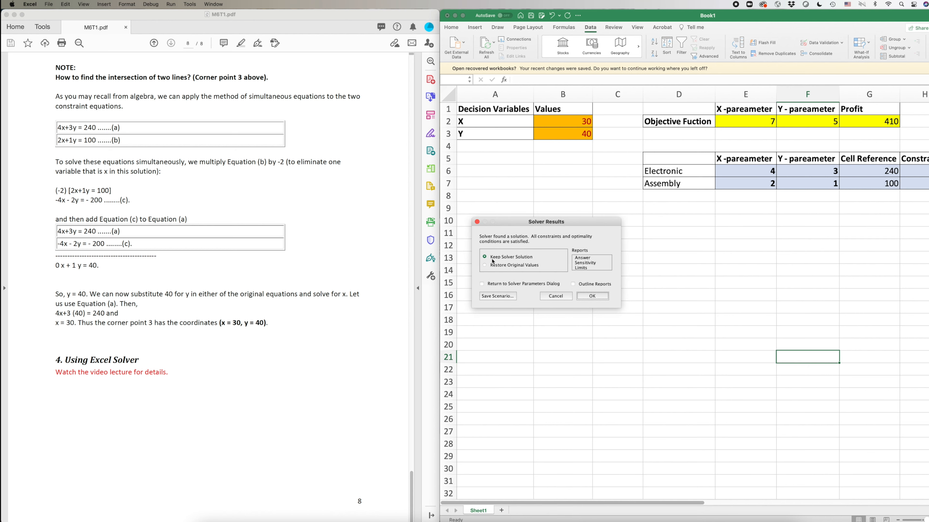
drag(584, 258, 583, 270)
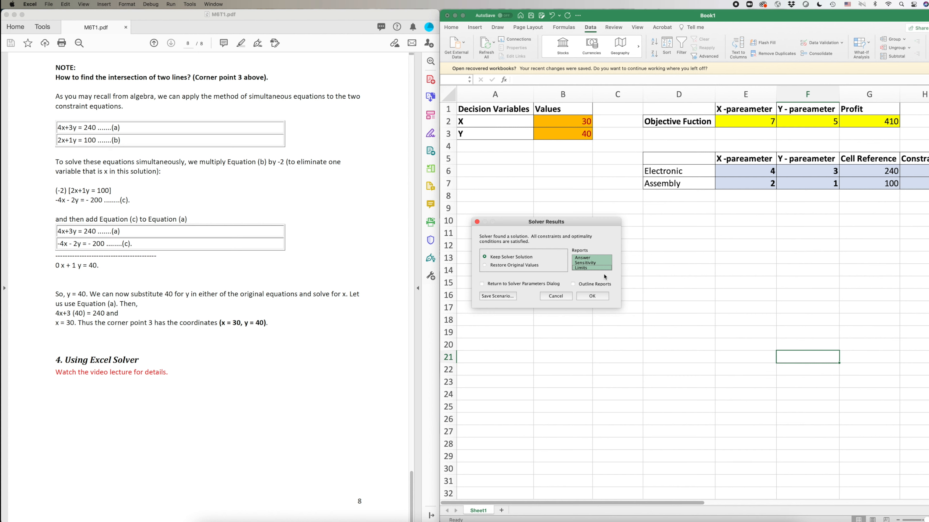
click(593, 299)
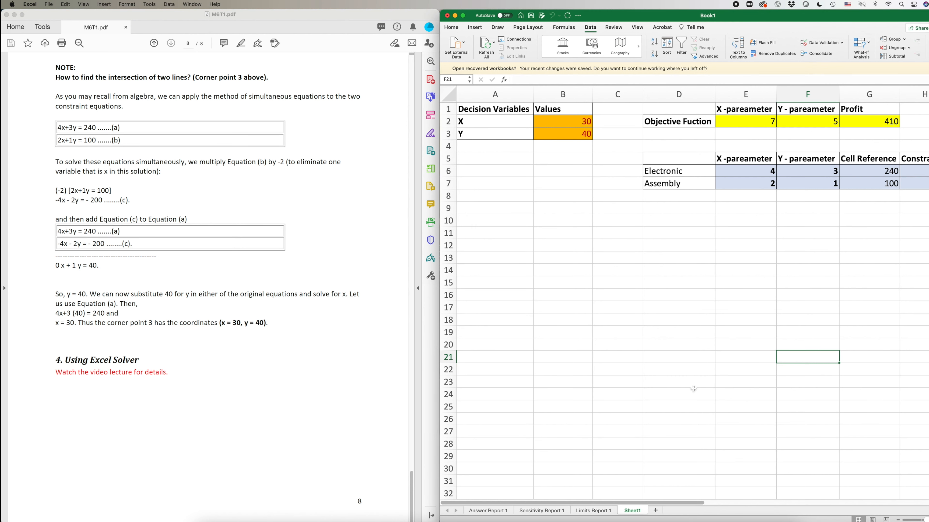
Review the Sensitivity Report 1, Limits Report 1 and Sheet1 tabs, ending on Answer Report 1.
click(542, 511)
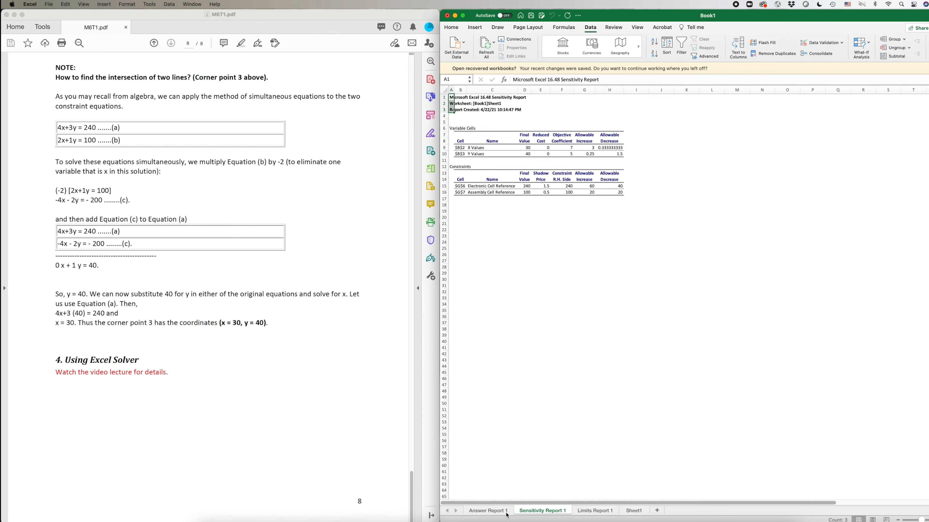
click(497, 512)
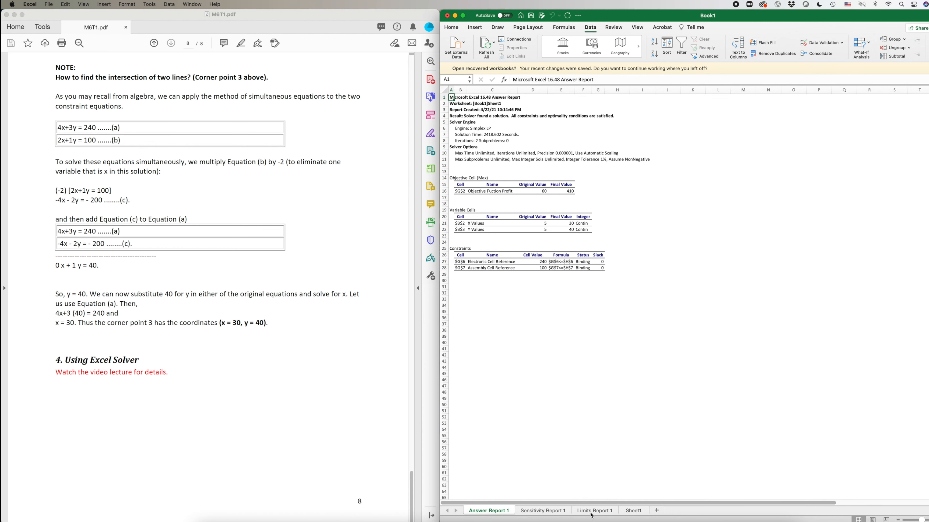
click(642, 514)
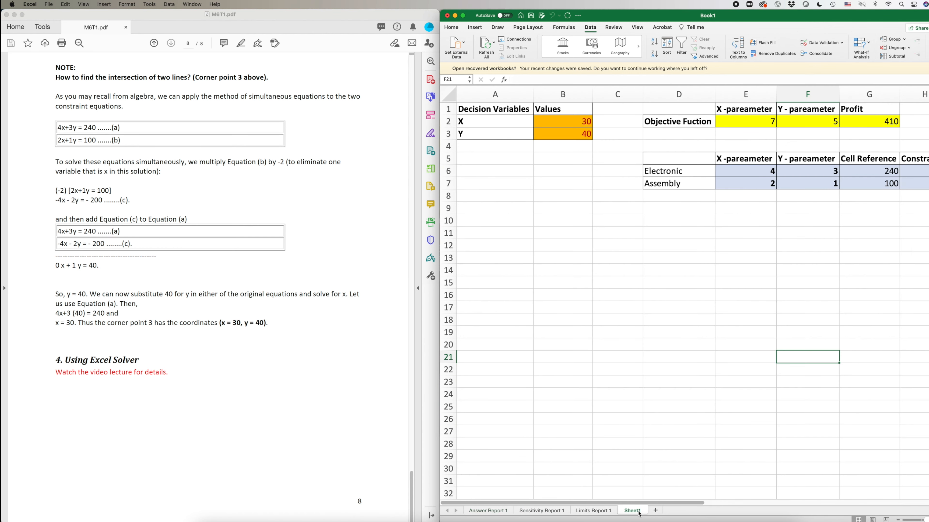
click(490, 512)
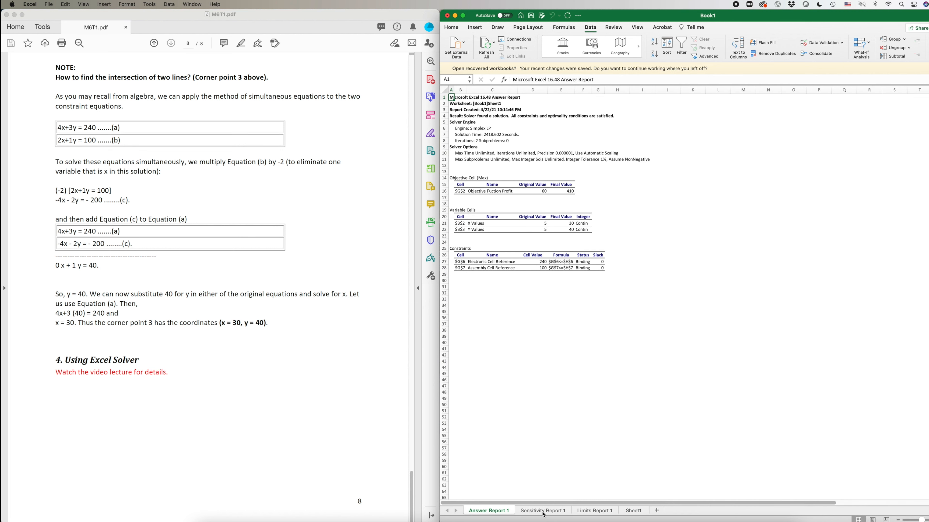
click(552, 515)
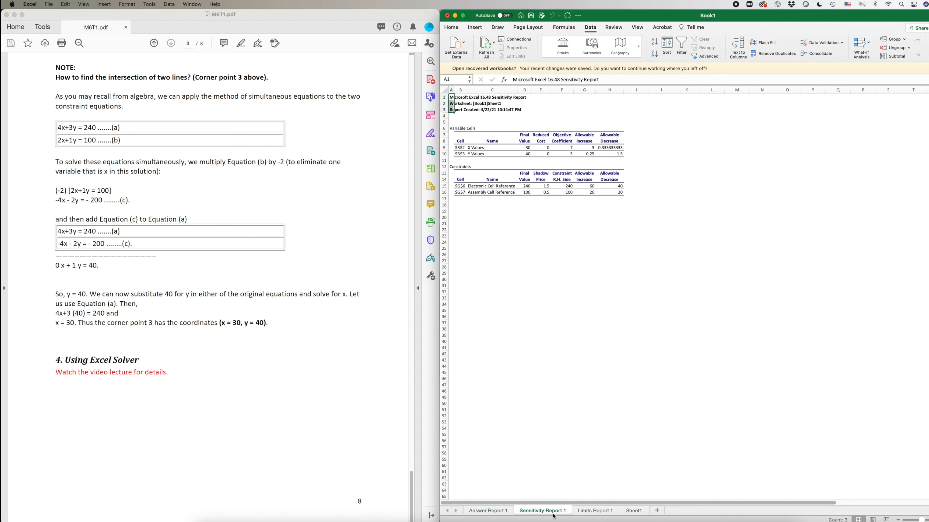
click(605, 516)
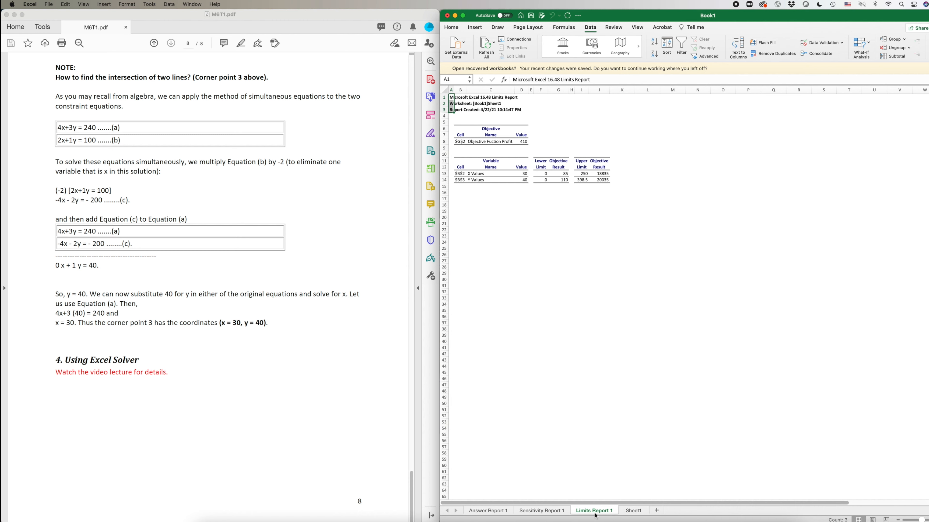
click(540, 513)
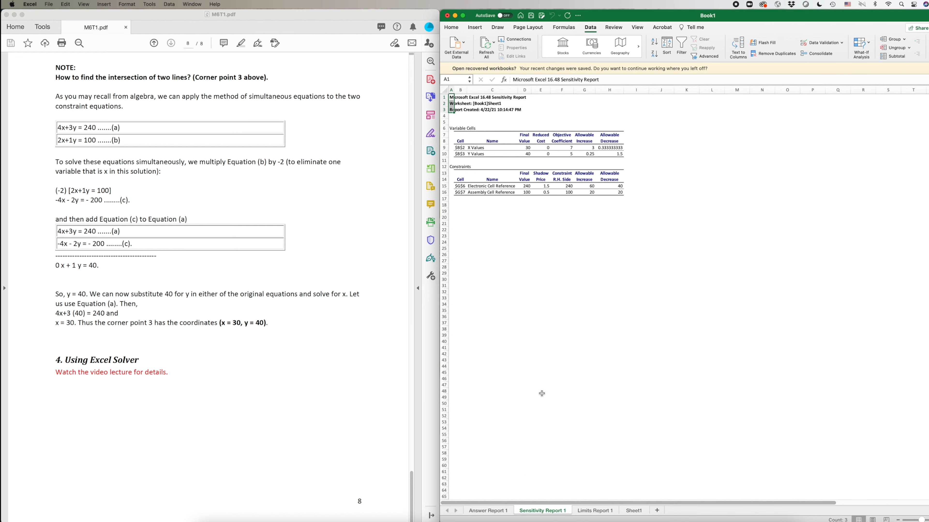
click(607, 512)
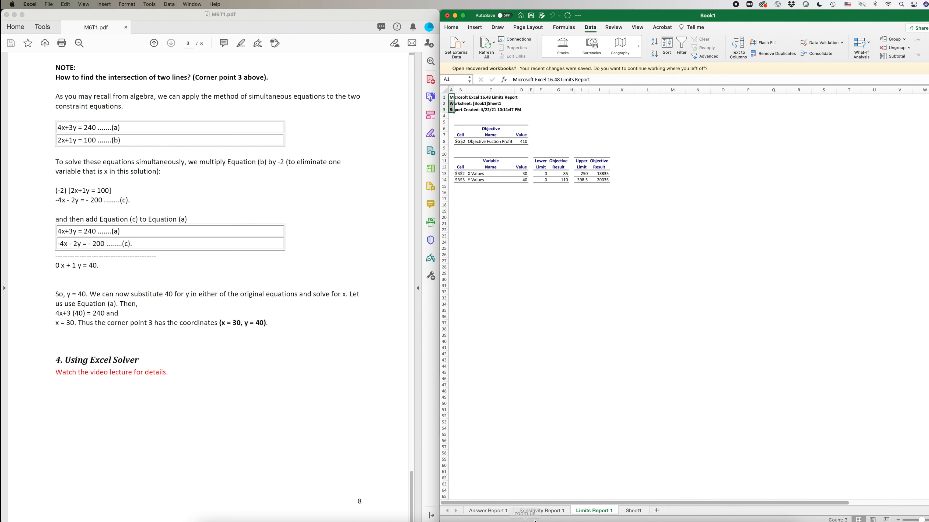
click(525, 510)
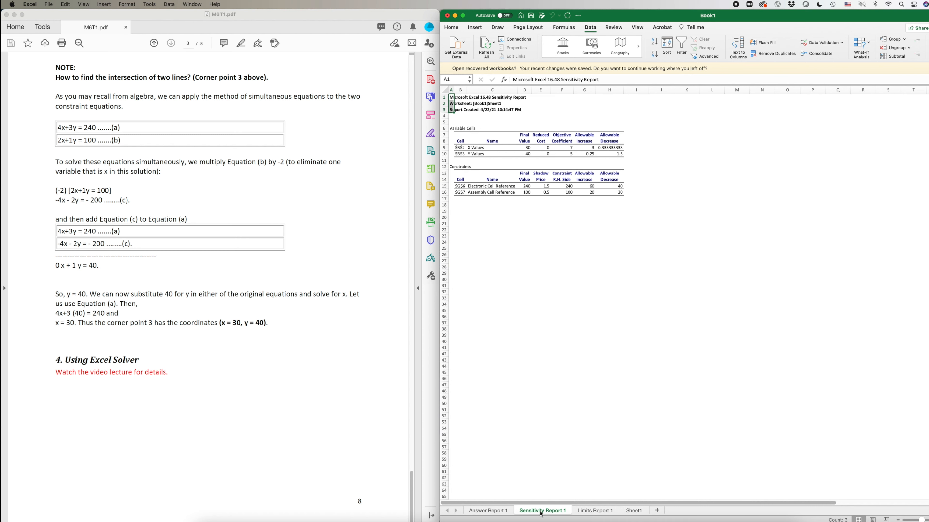
click(590, 512)
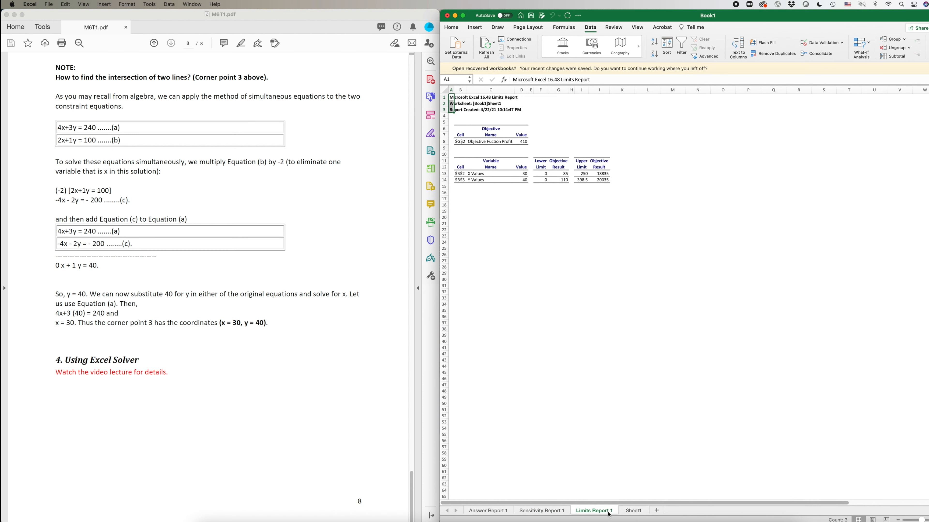
click(483, 512)
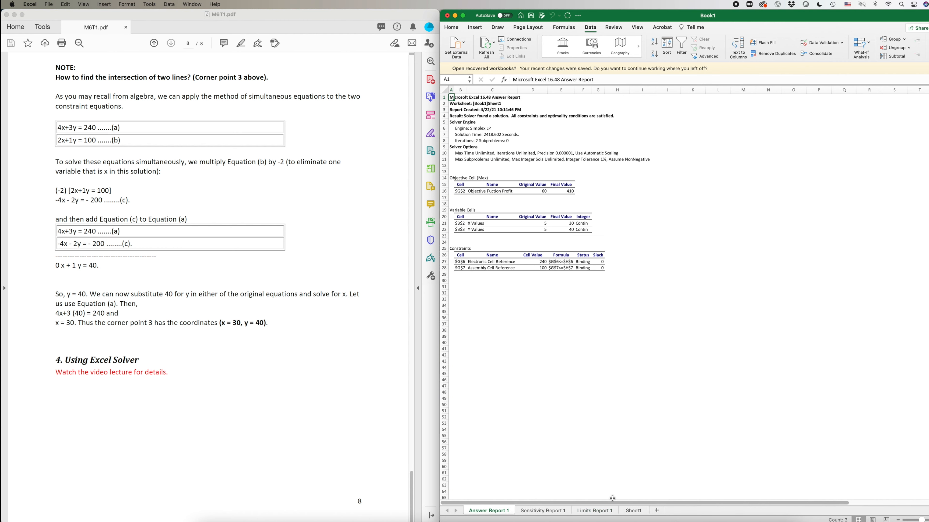
click(654, 417)
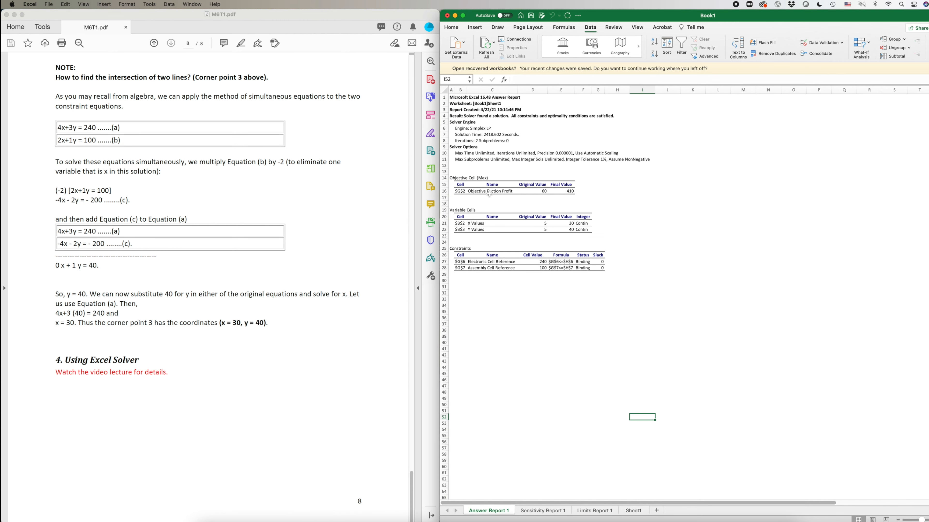
click(652, 216)
click(479, 193)
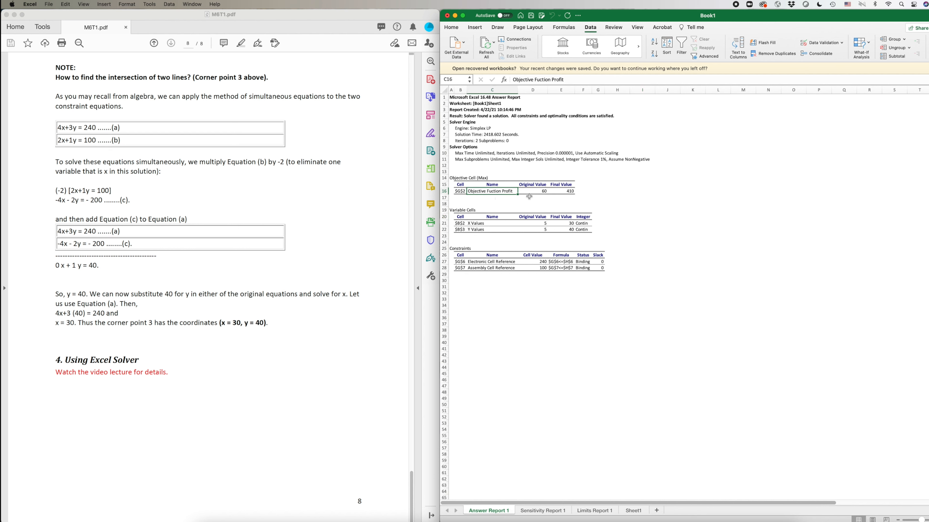
click(530, 189)
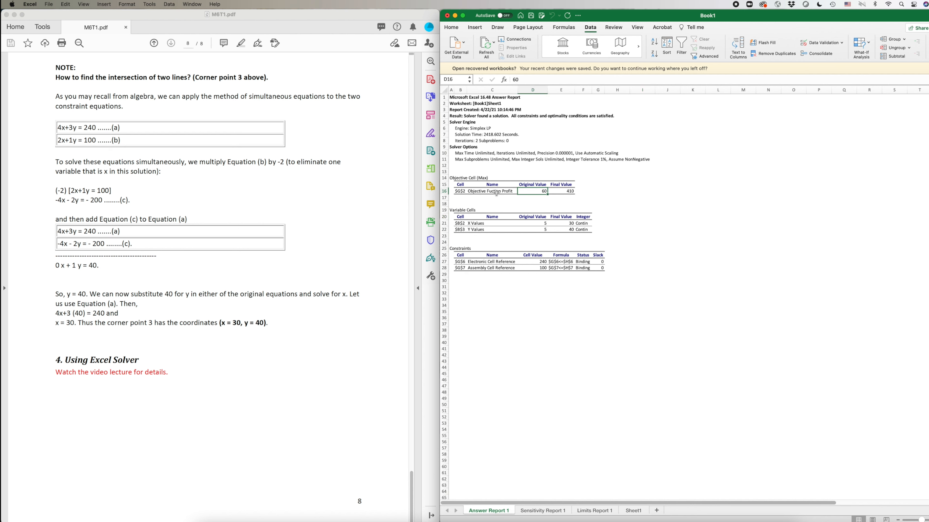
click(569, 191)
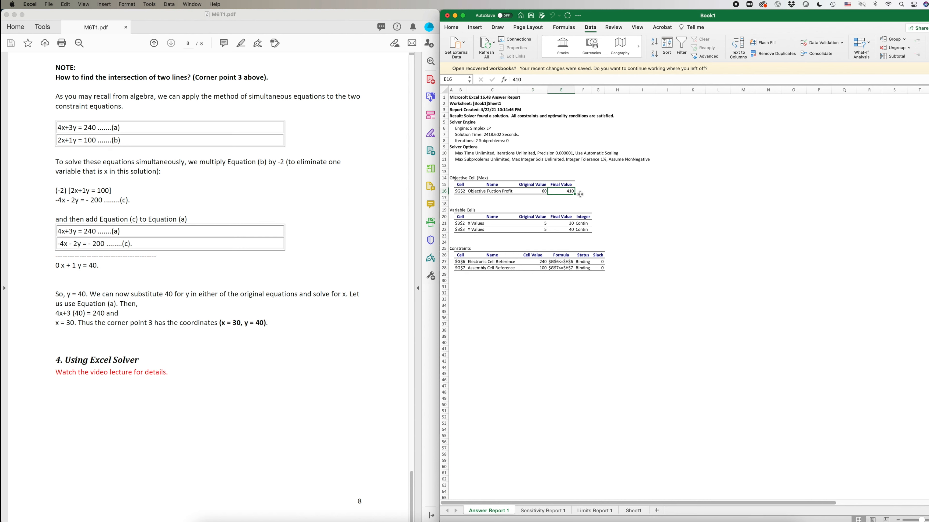
click(479, 236)
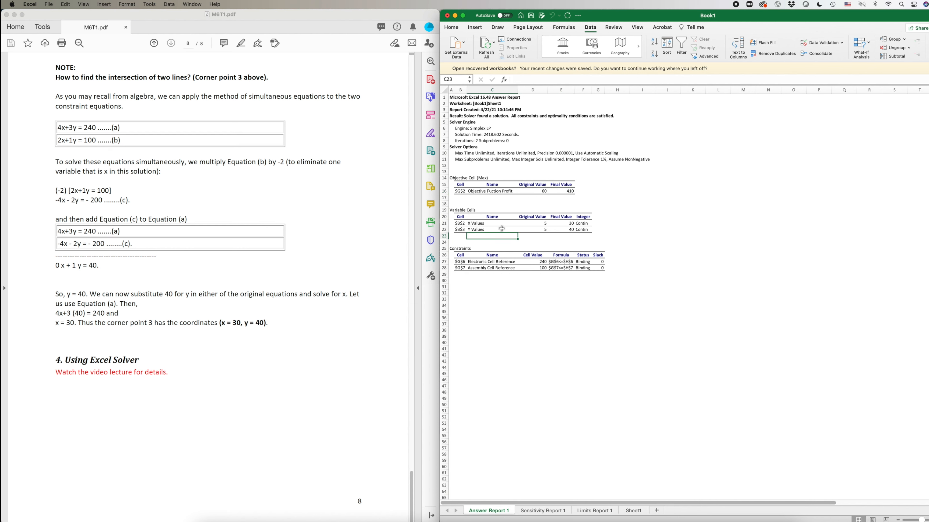
drag(535, 223, 540, 230)
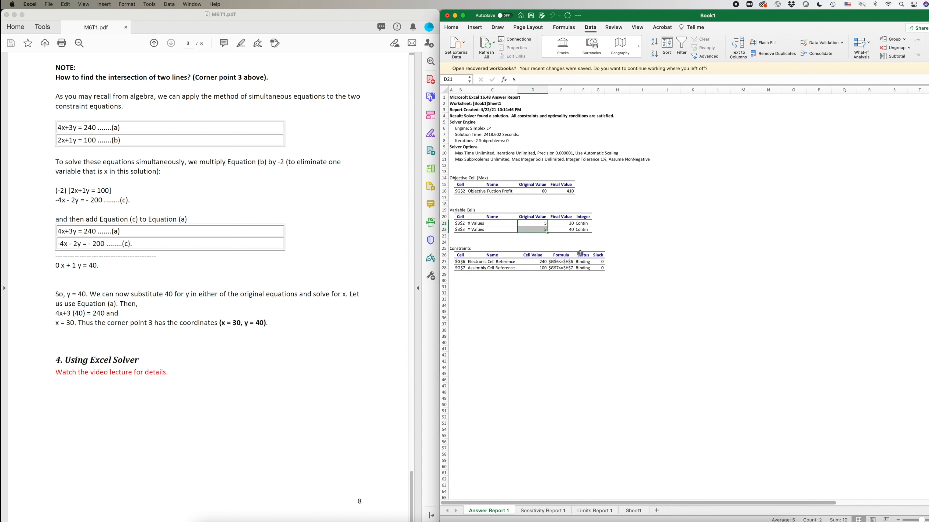
drag(568, 223, 567, 230)
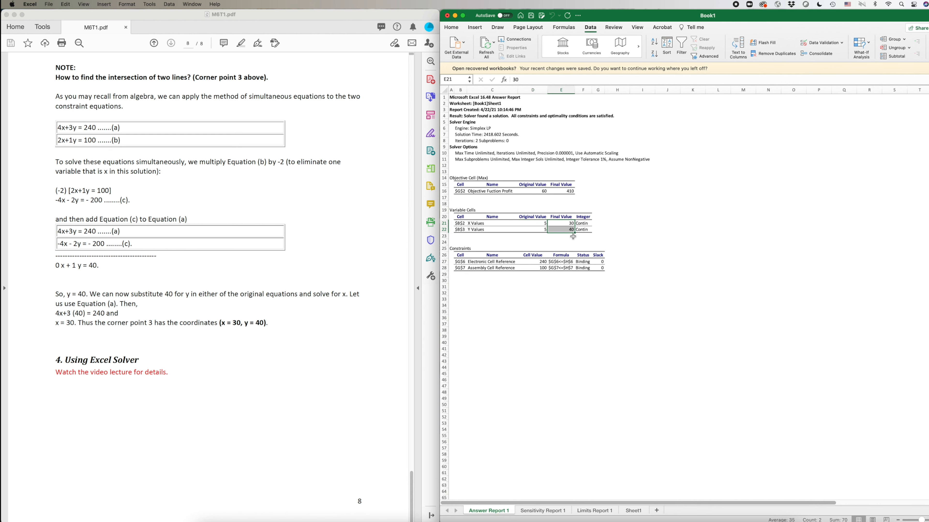
click(670, 287)
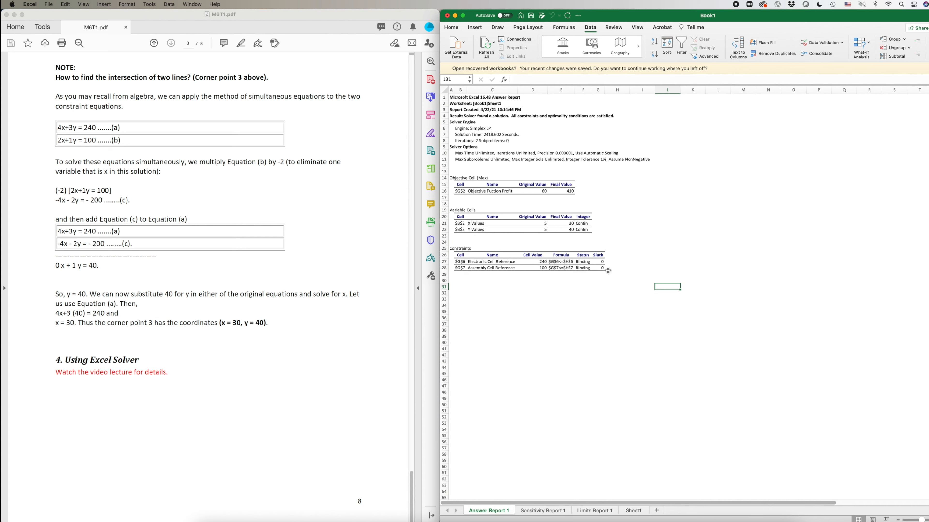
drag(469, 262, 622, 270)
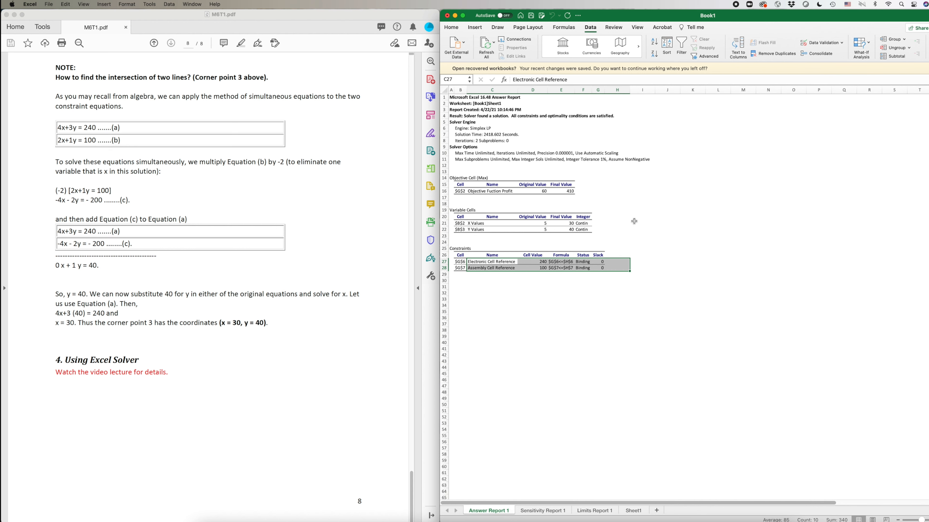
click(640, 211)
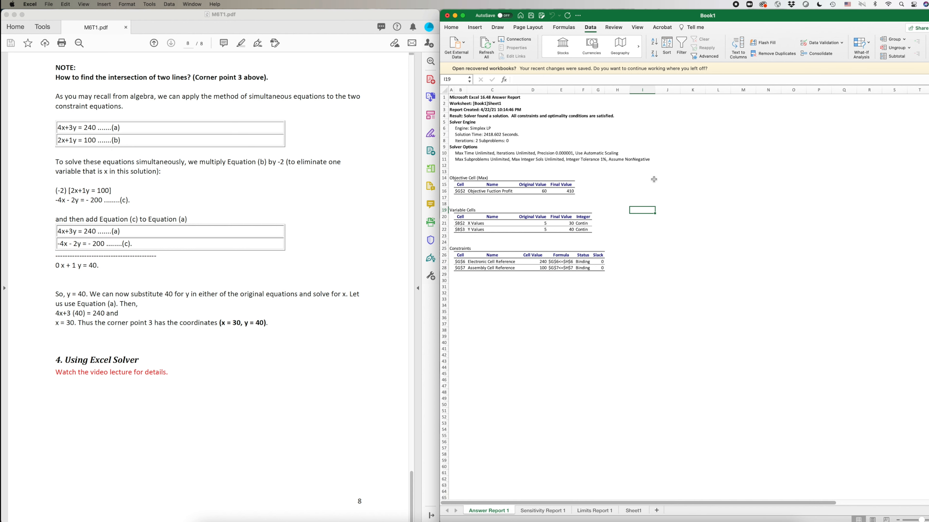
drag(566, 224, 567, 228)
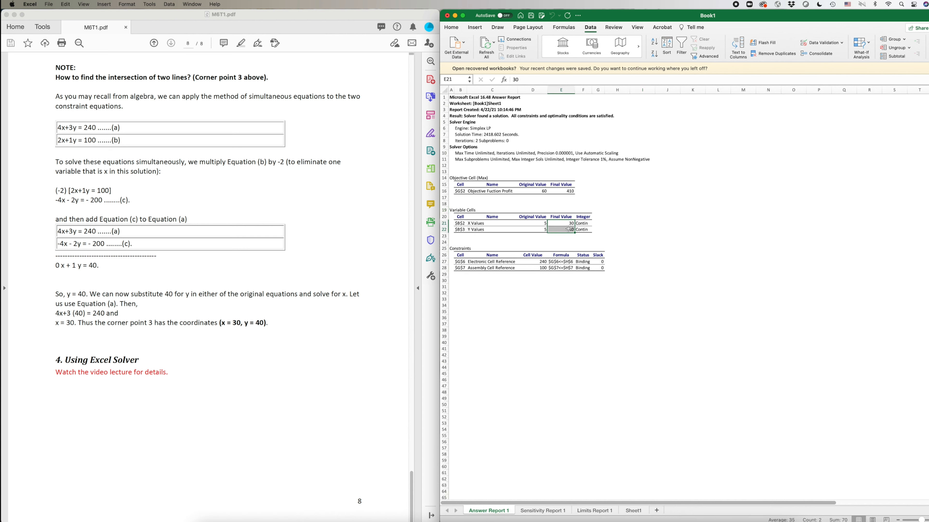
click(566, 191)
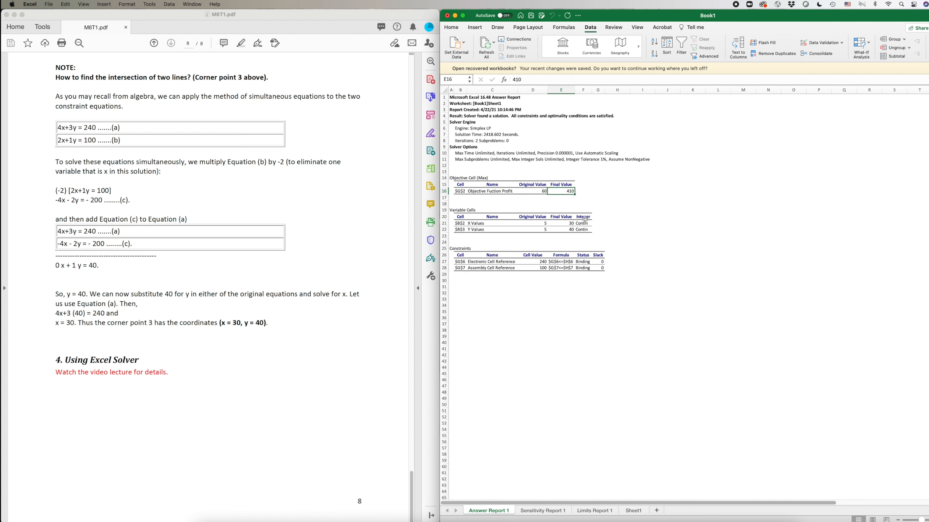